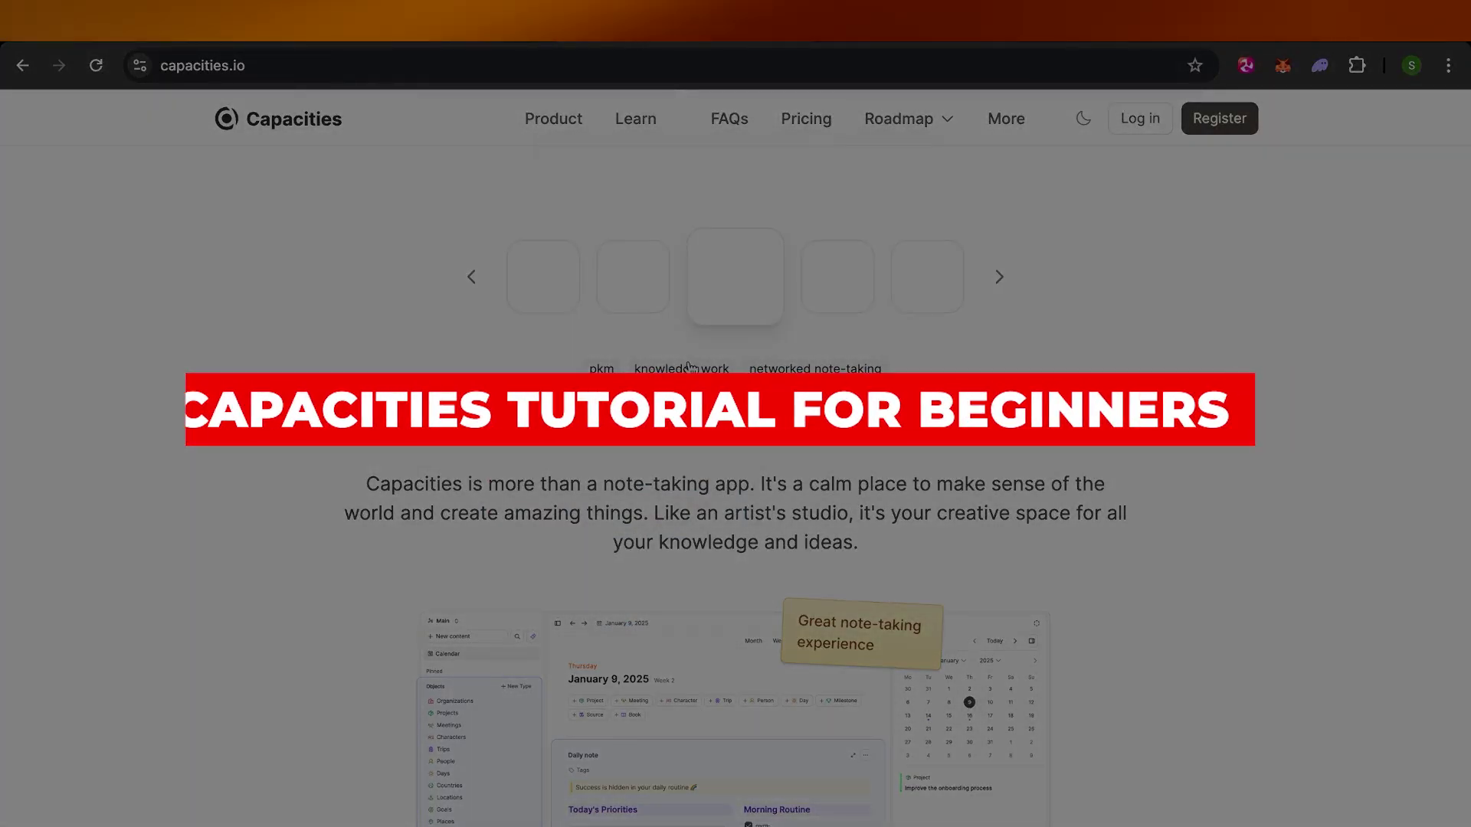
- Scroll through the capacities.io homepage and return to its top
scroll(690, 368, down, 1)
scroll(690, 368, down, 1)
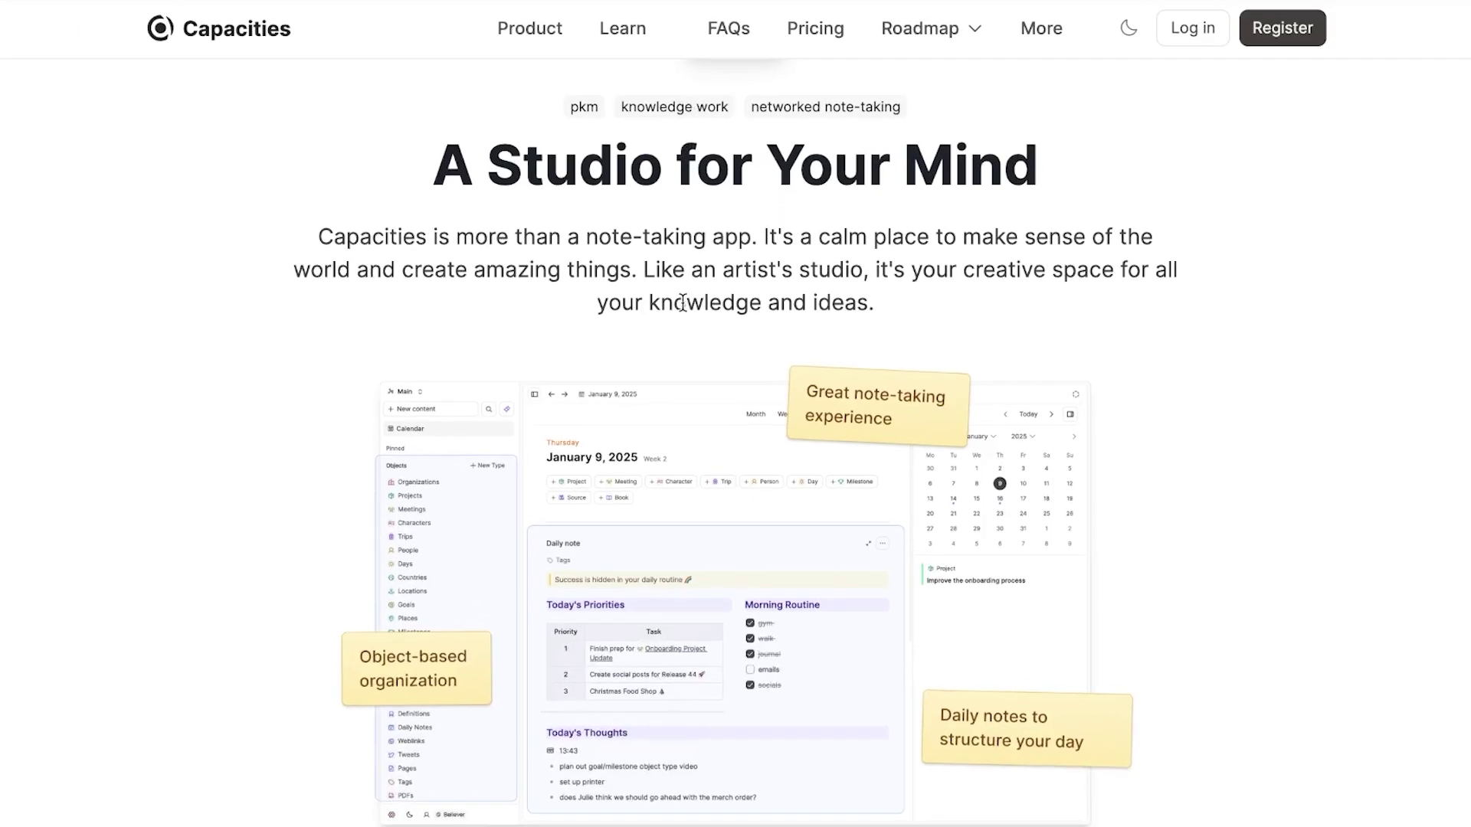
scroll(682, 304, down, 7)
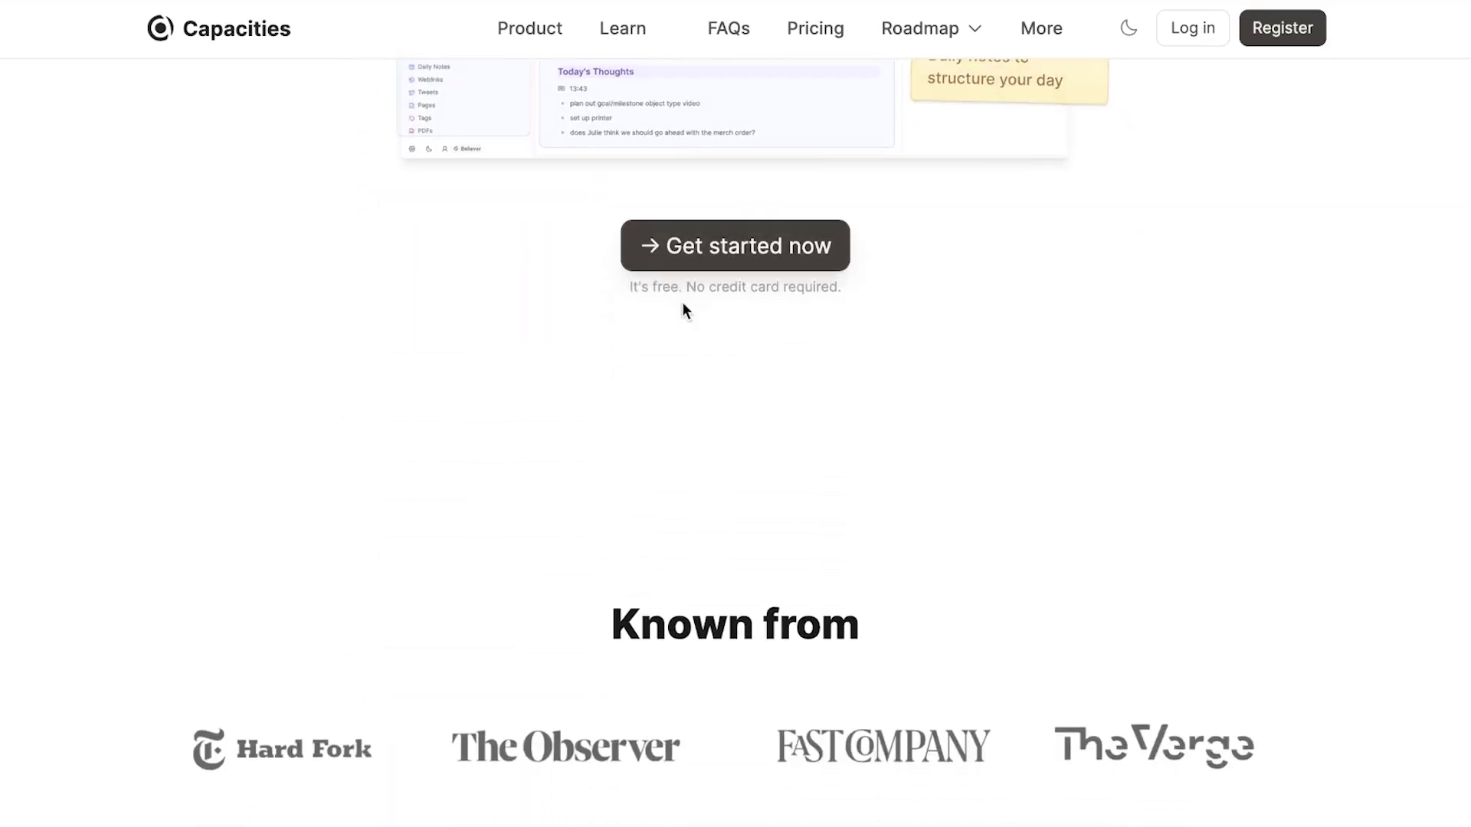
scroll(682, 309, down, 9)
scroll(681, 309, up, 12)
scroll(682, 309, up, 8)
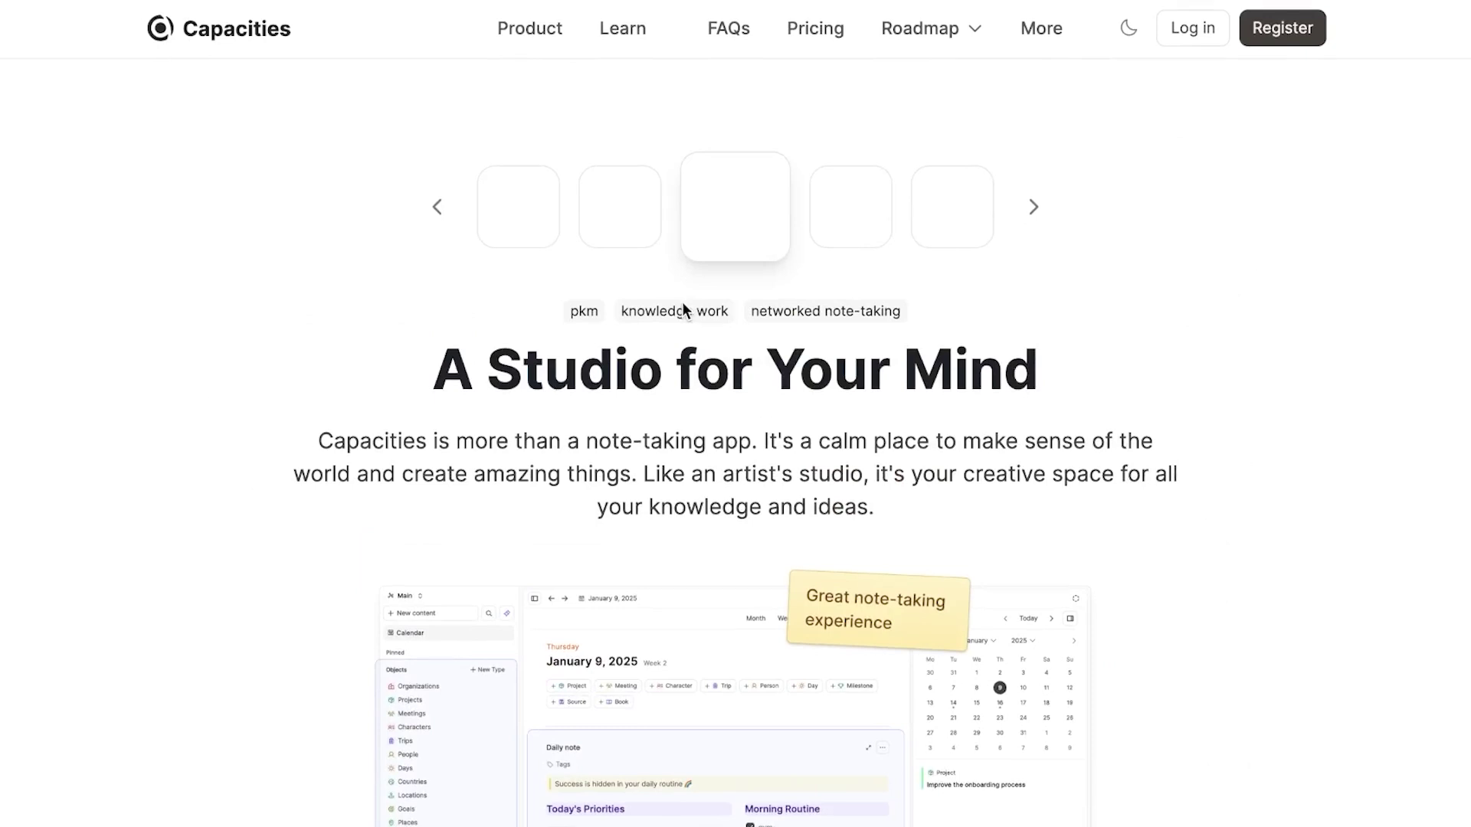
scroll(683, 304, down, 5)
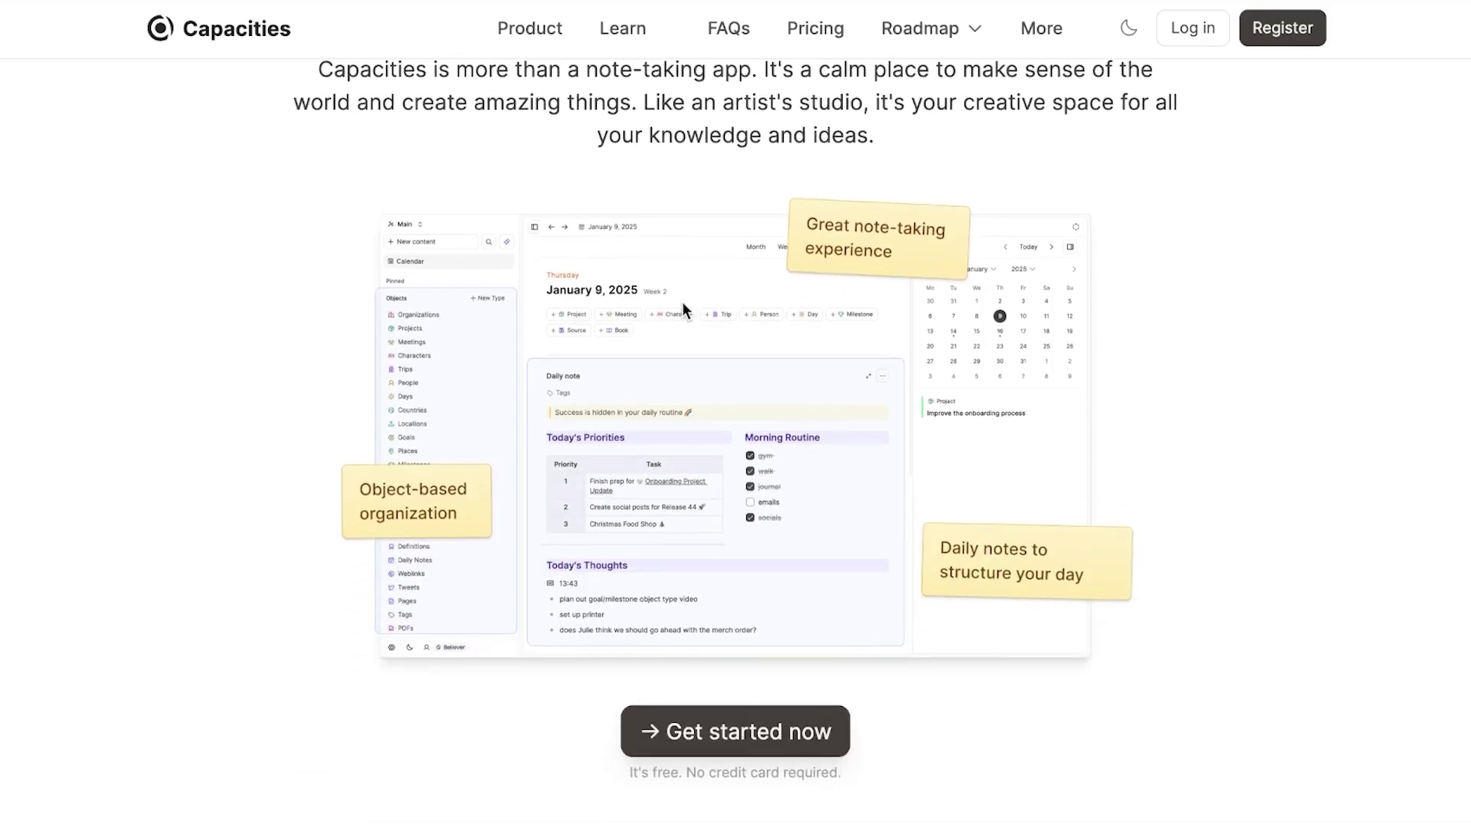
scroll(682, 301, down, 14)
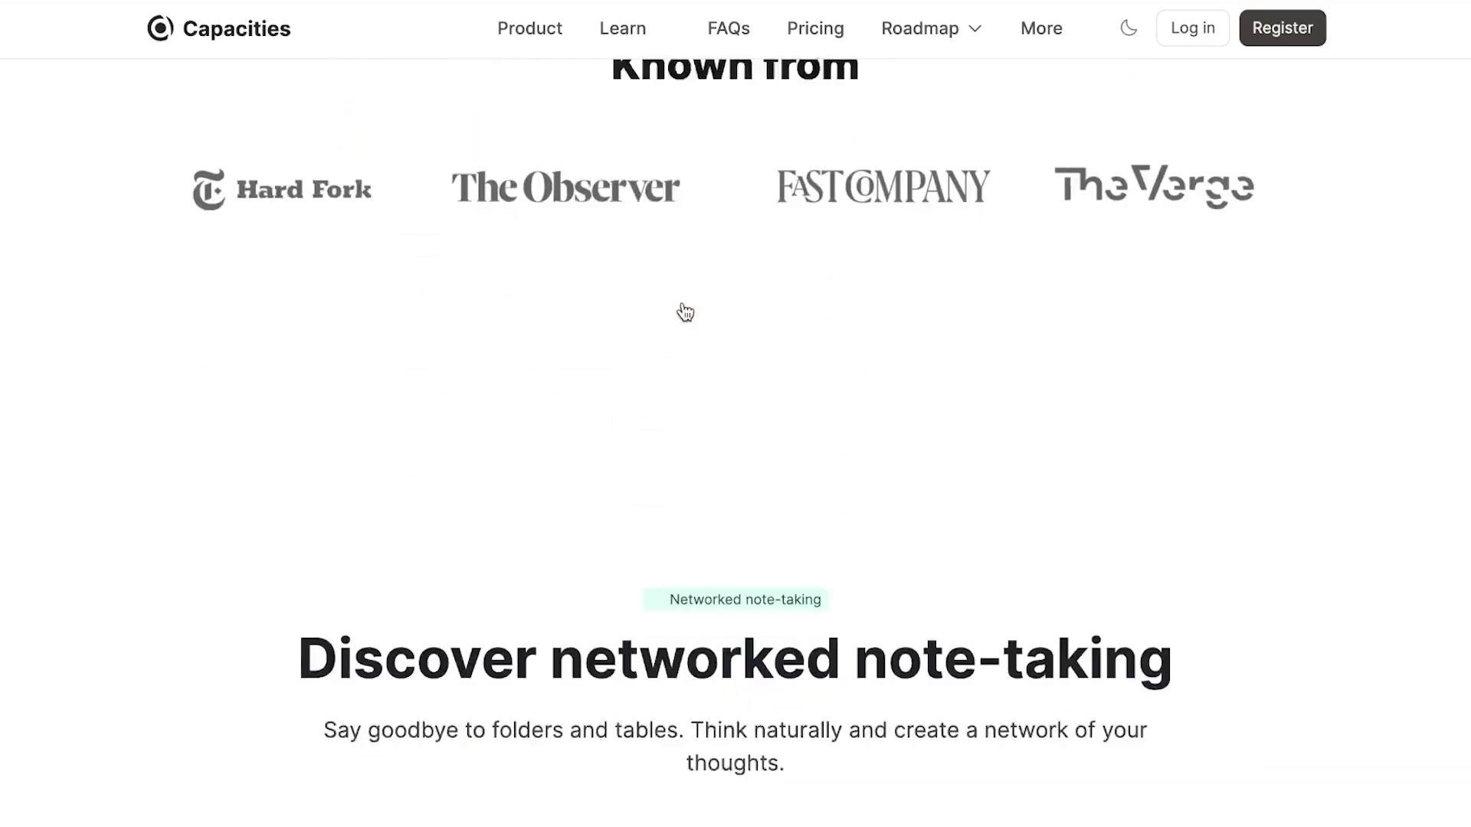
scroll(683, 306, down, 11)
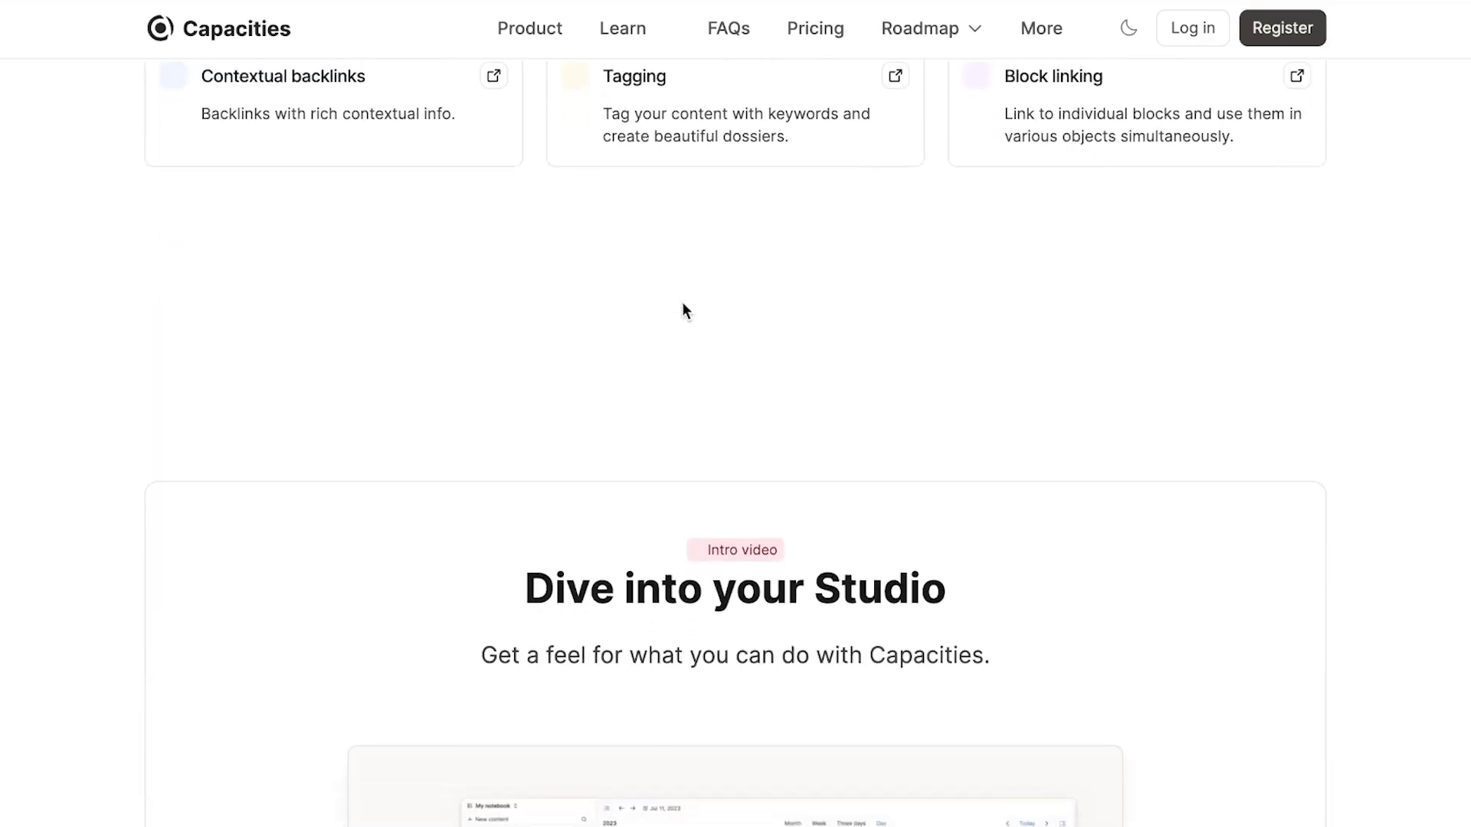
scroll(682, 302, down, 15)
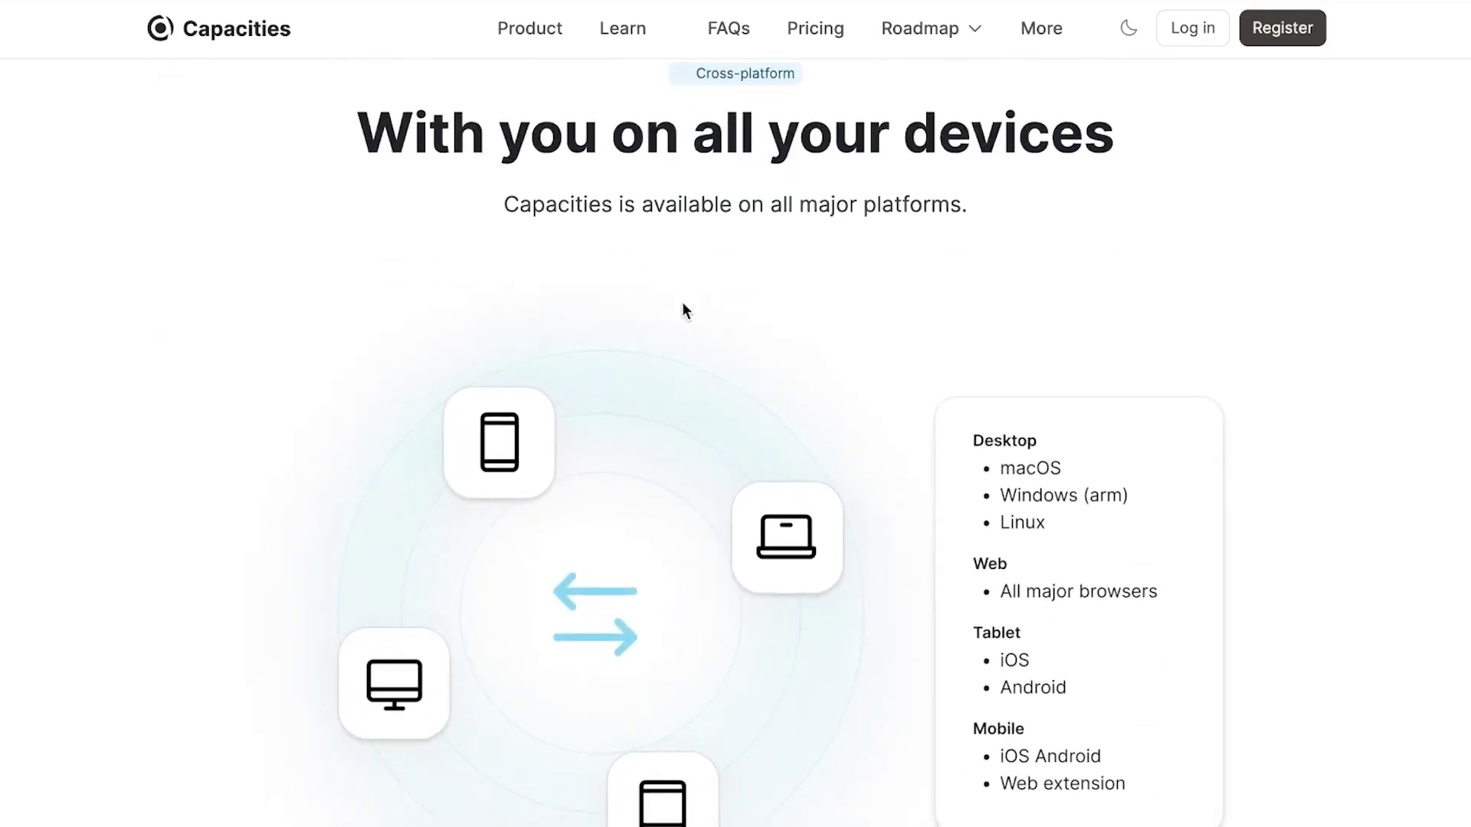
scroll(682, 303, up, 20)
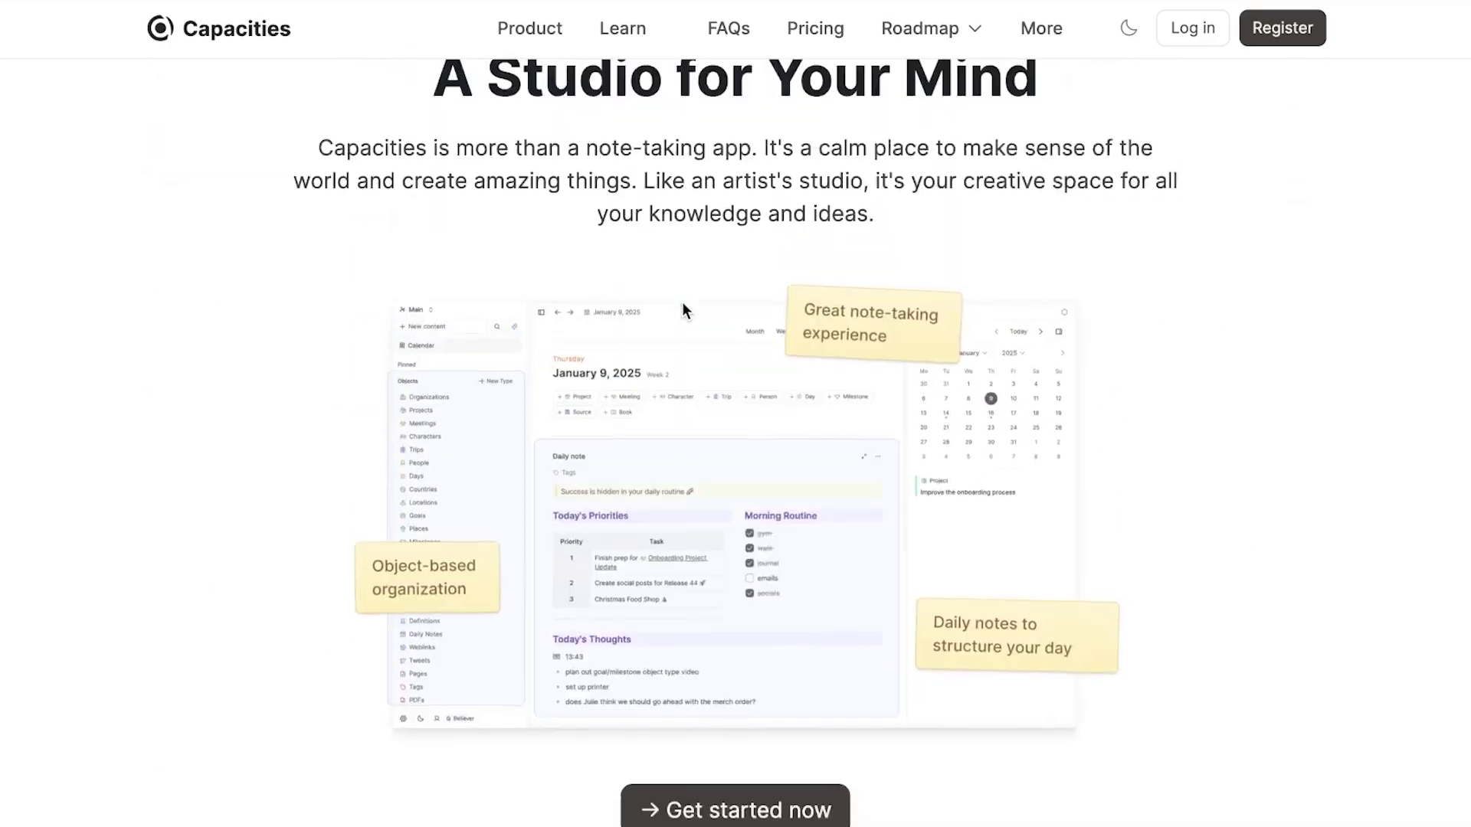
scroll(682, 307, up, 3)
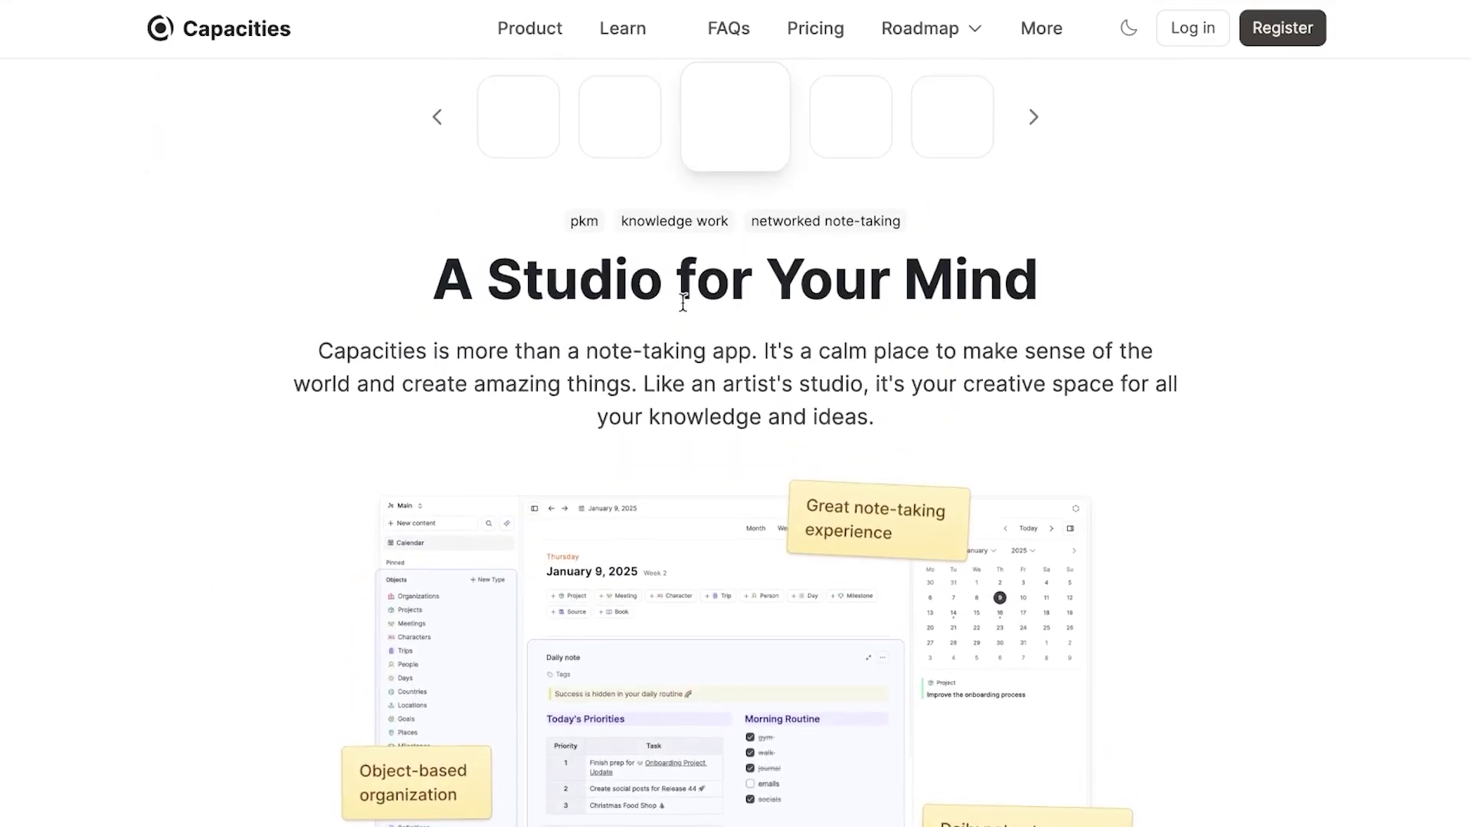
scroll(682, 303, up, 2)
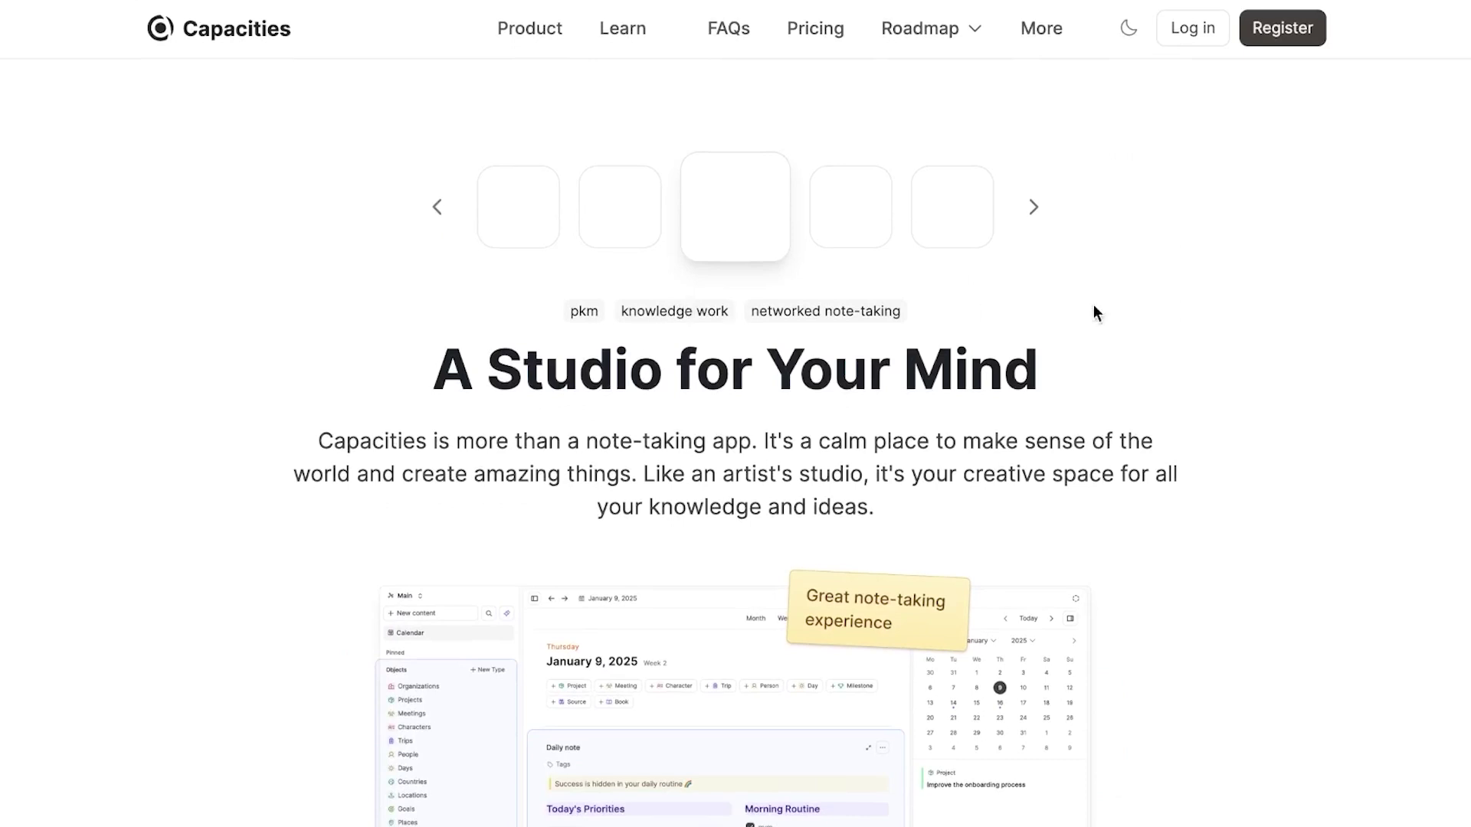
click(1284, 43)
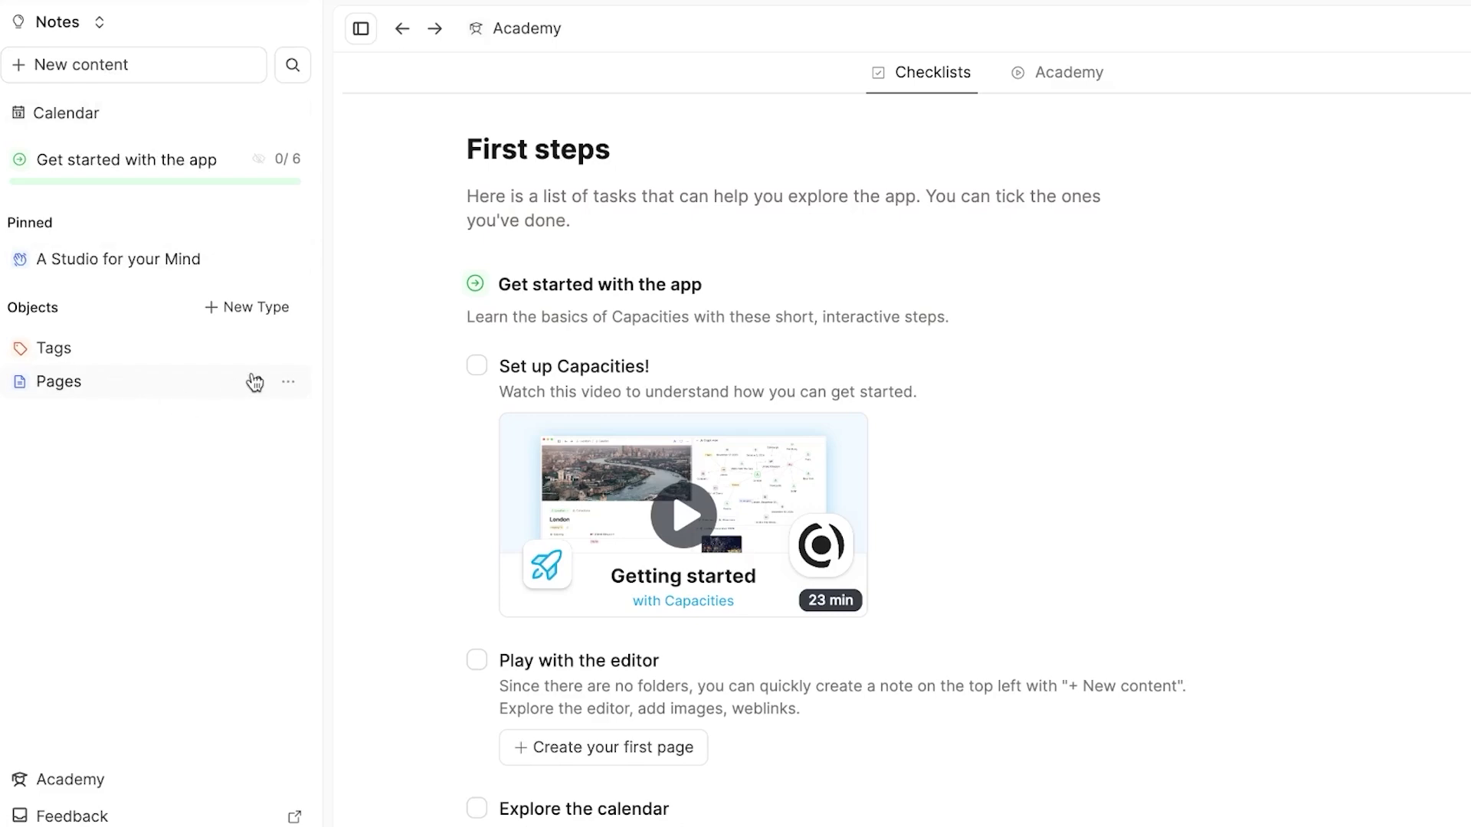
scroll(1338, 471, down, 9)
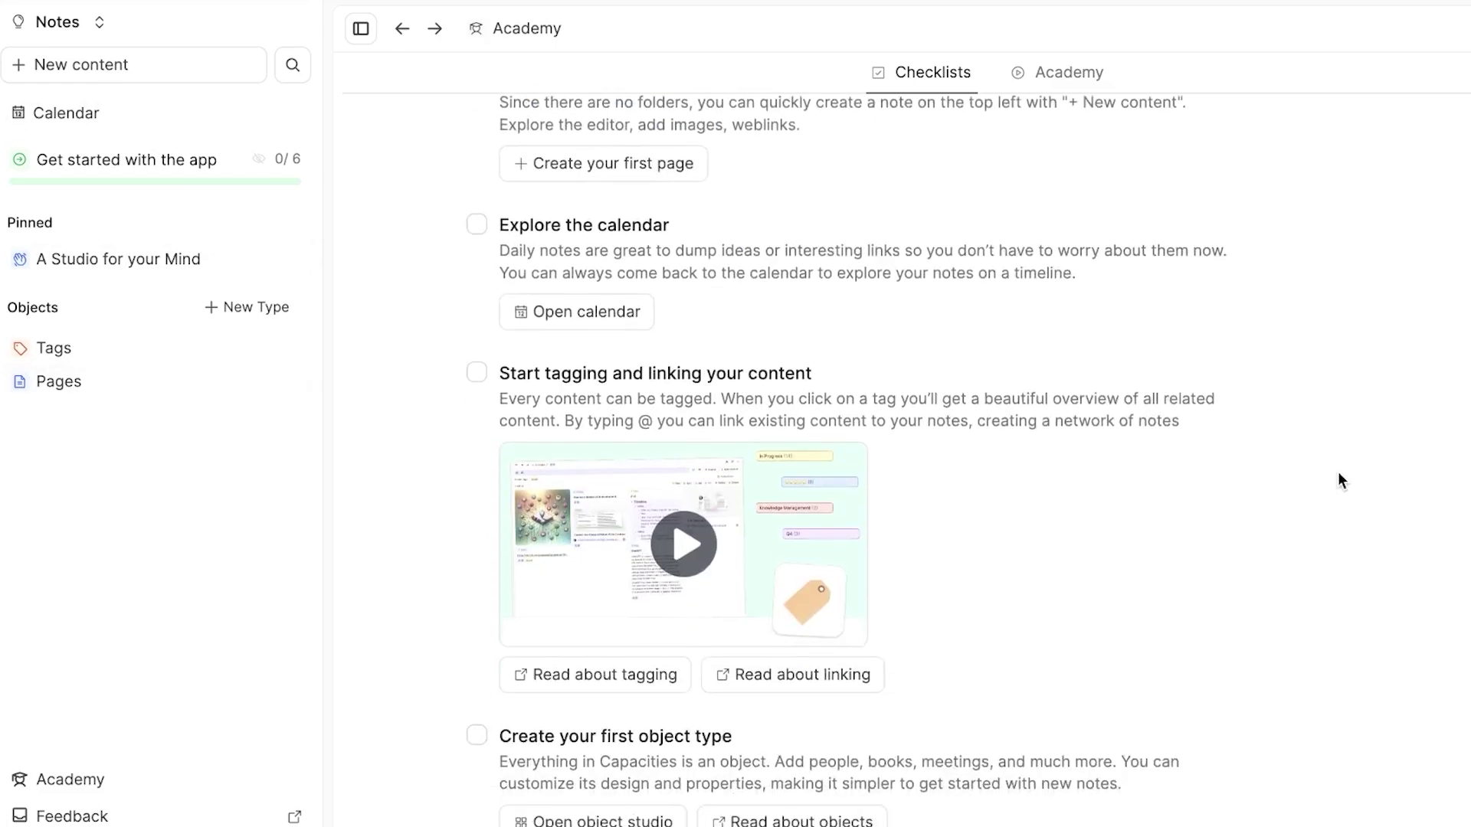
scroll(1339, 475, up, 1)
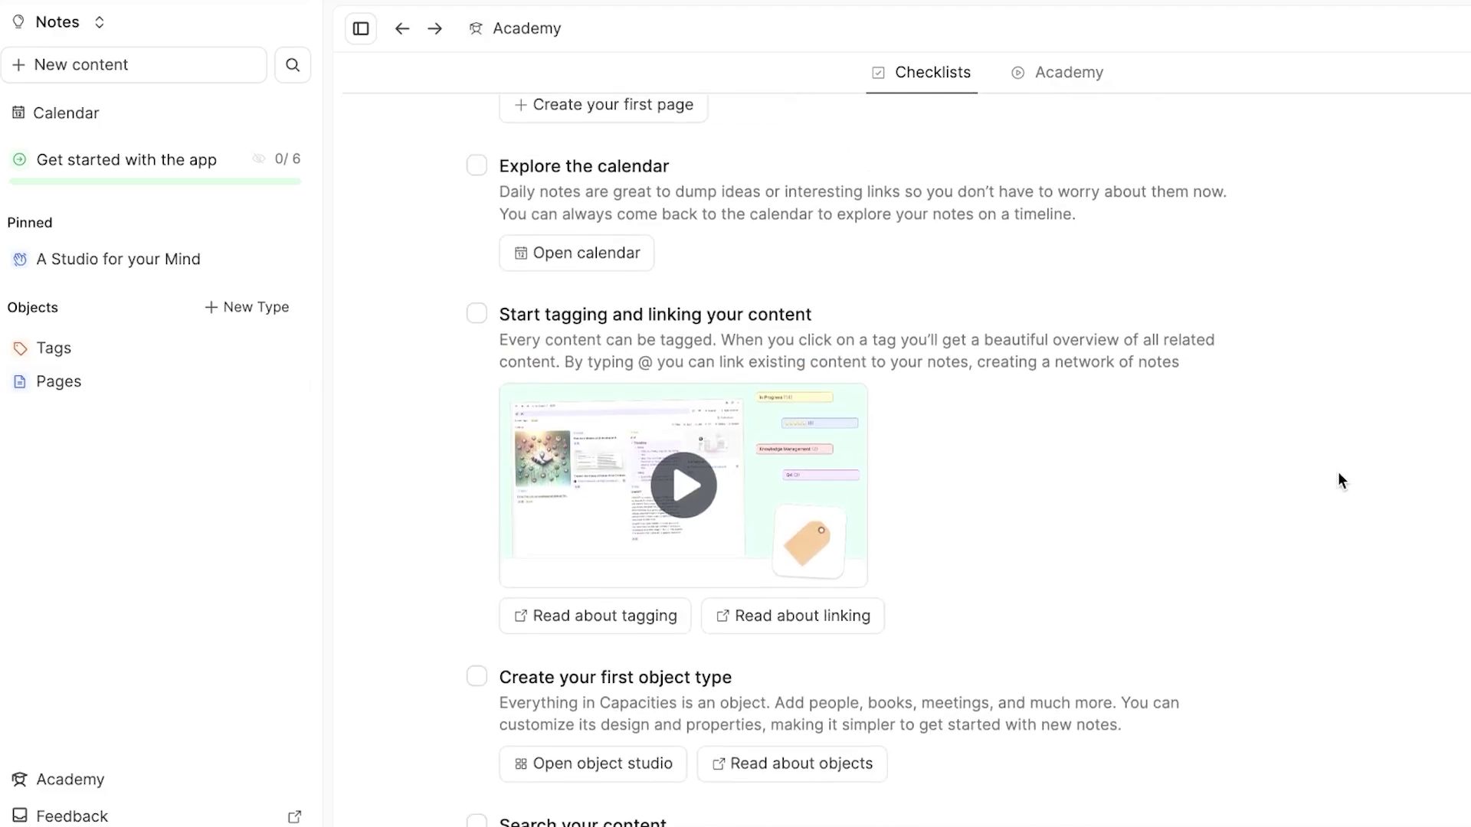
scroll(1337, 479, down, 9)
scroll(1339, 479, up, 15)
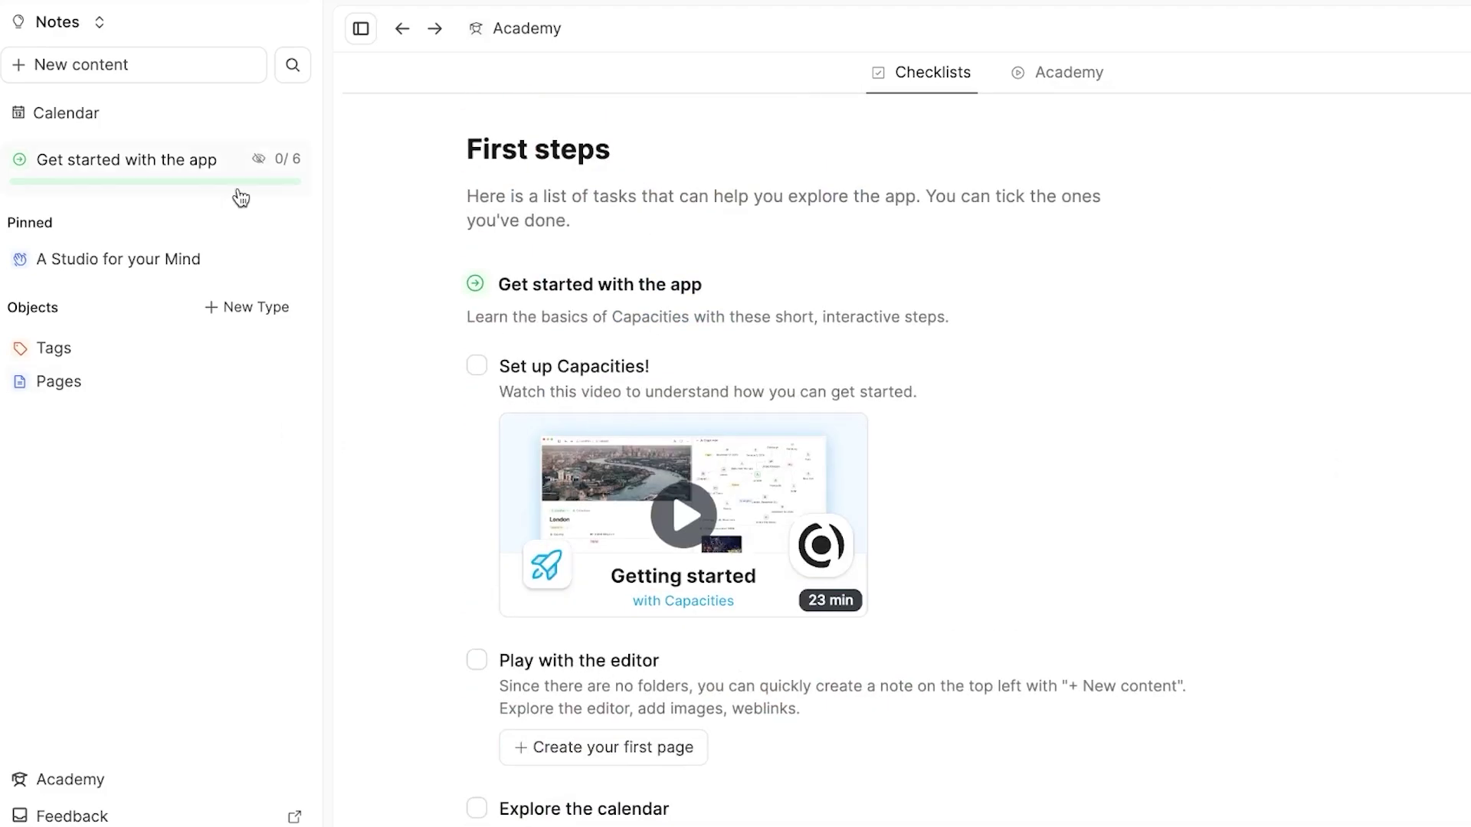
- Create a new blank Page from + New content in the sidebar
click(41, 68)
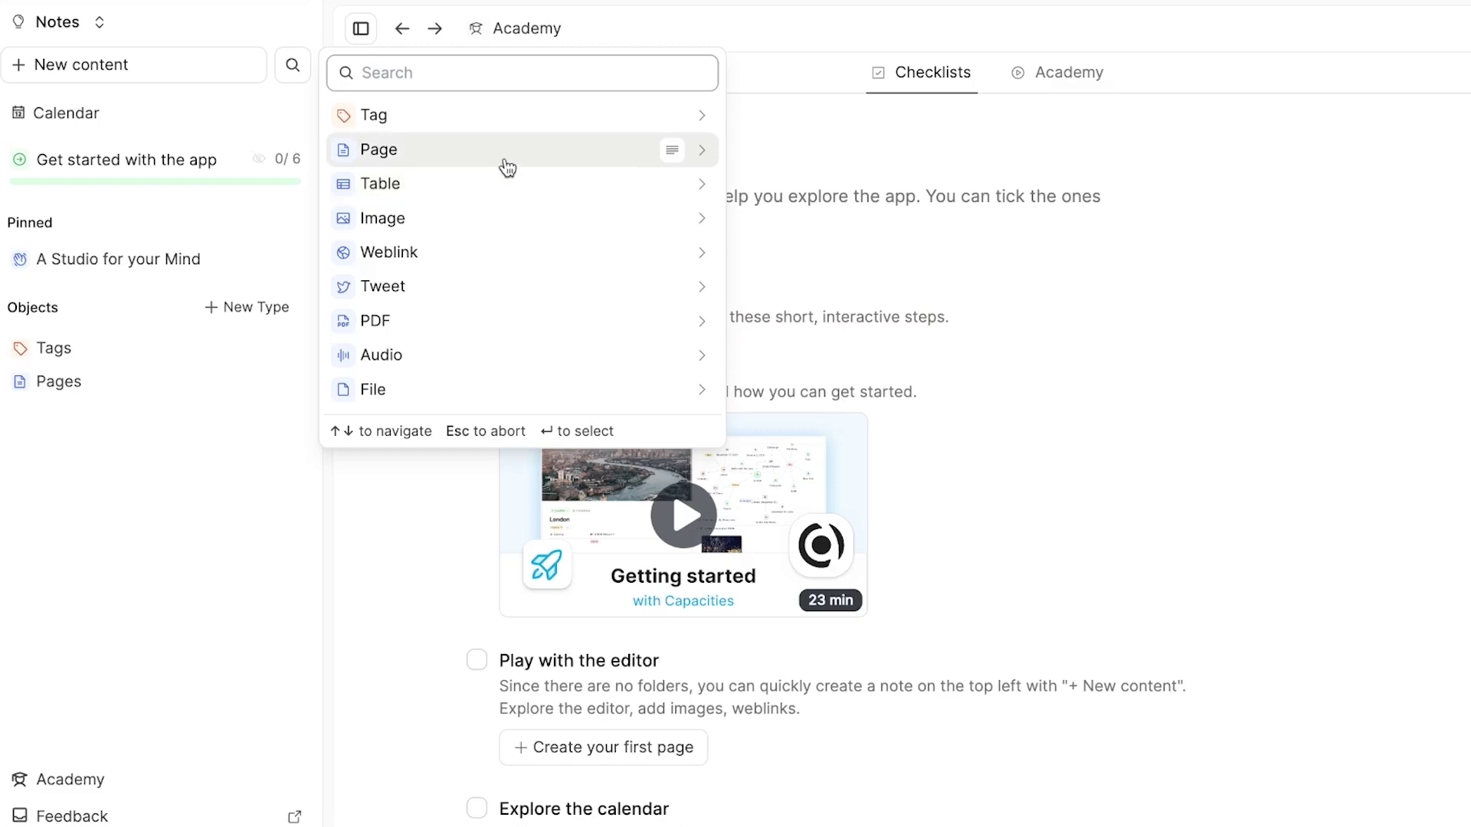
click(503, 153)
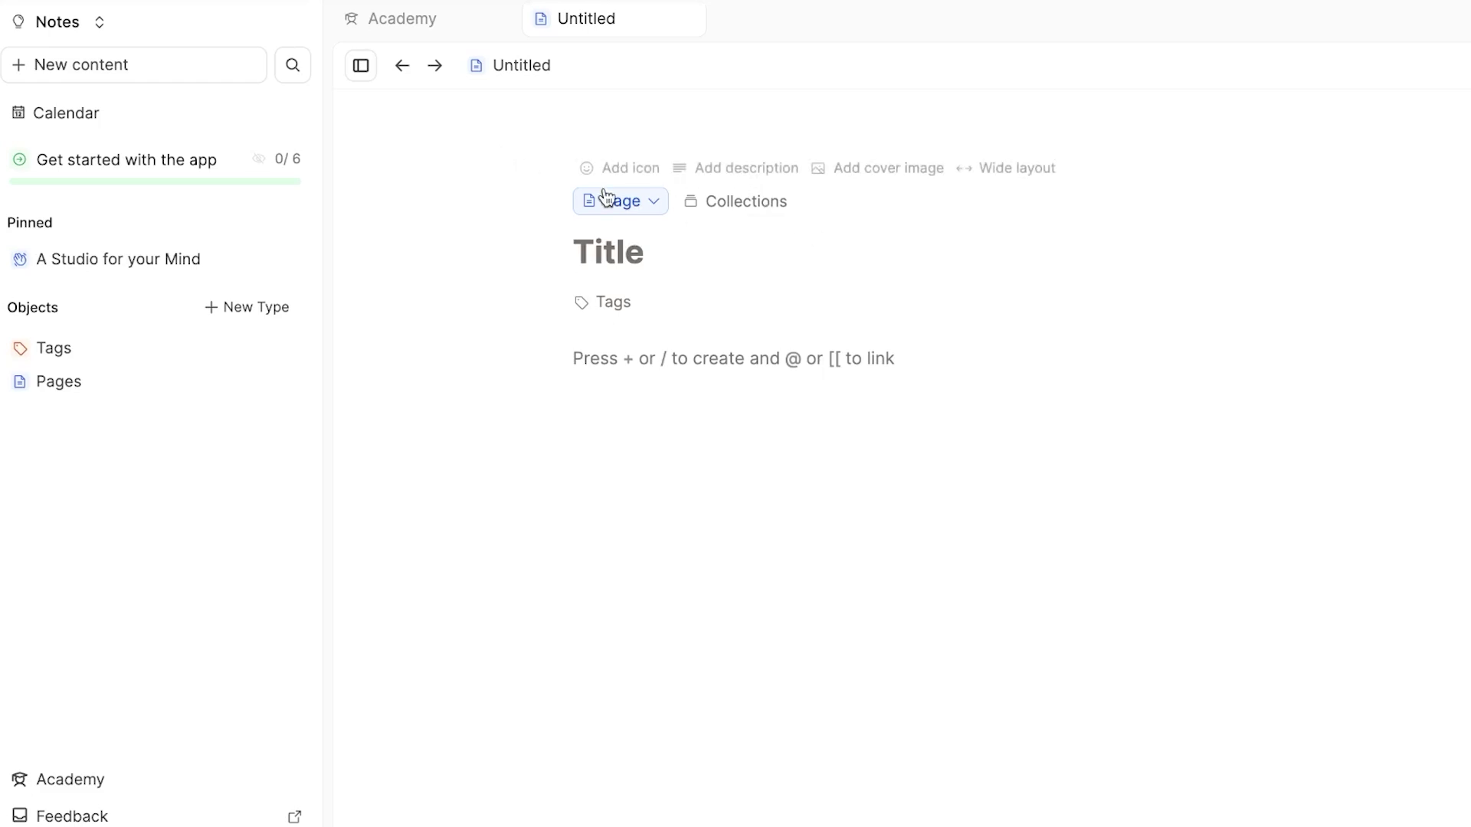
- Set the untitled page's icon to the desktop computer emoji from the Objects emojis
click(615, 164)
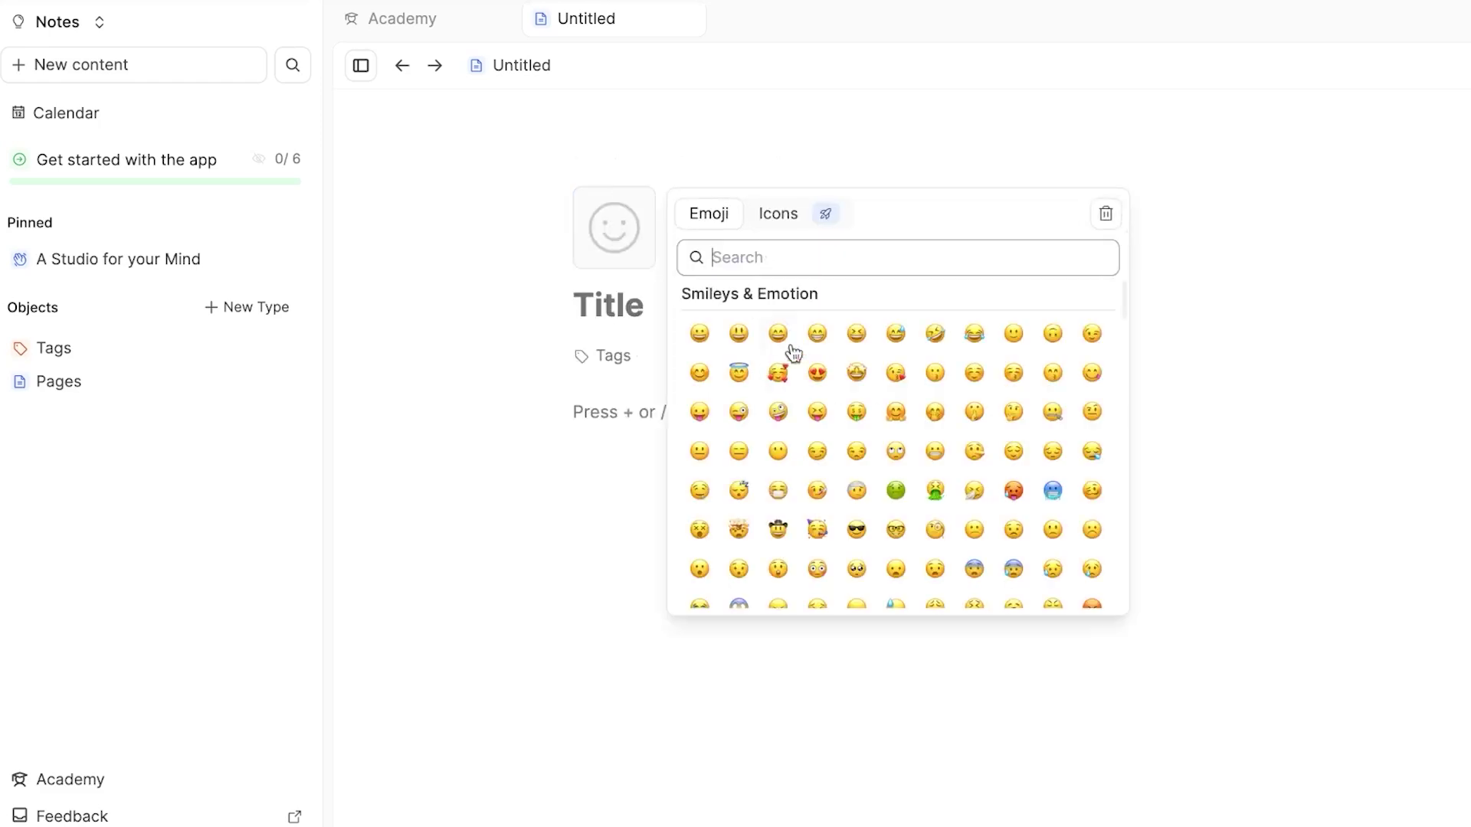
scroll(950, 464, down, 10)
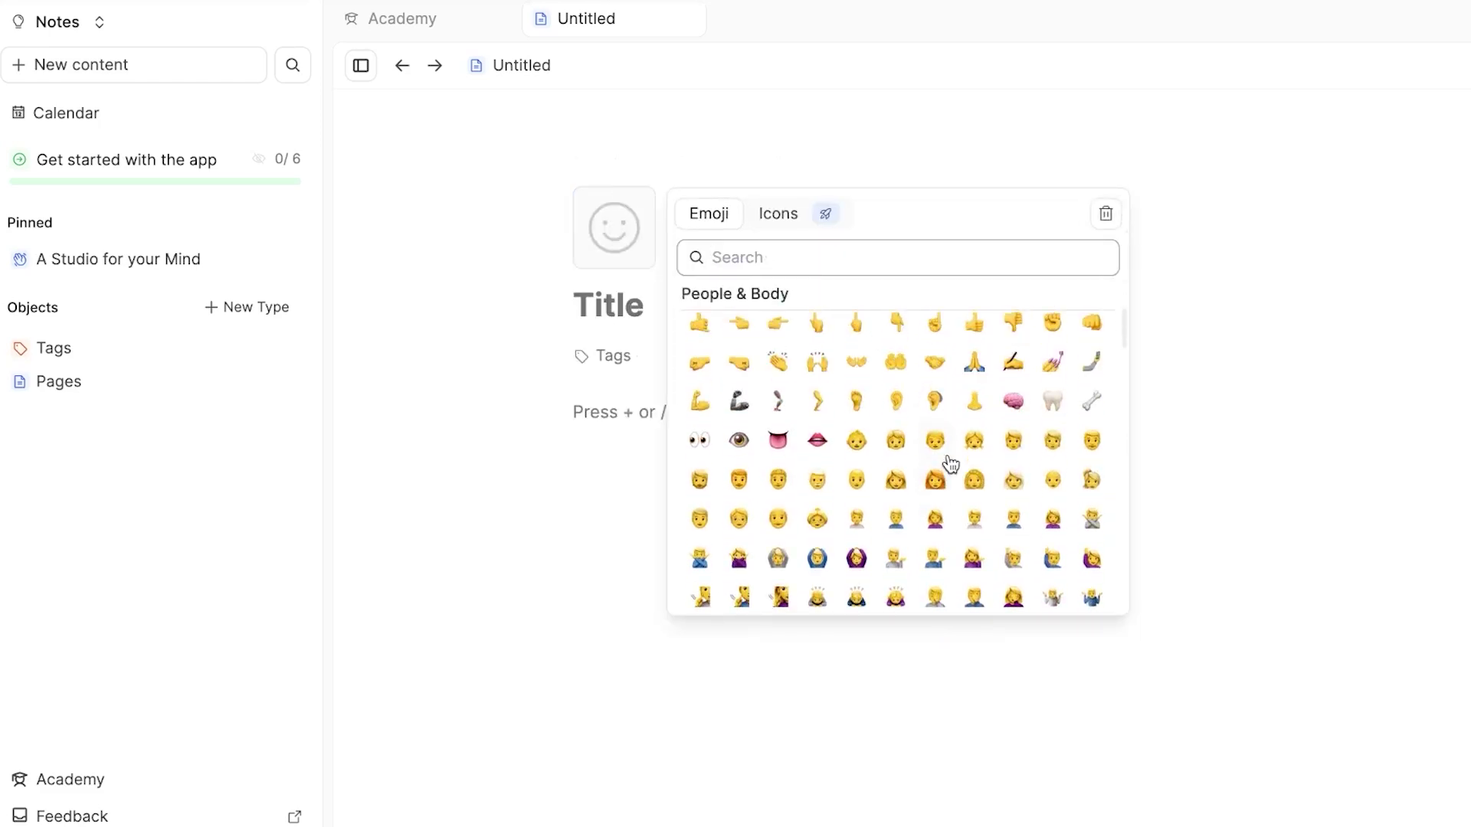
scroll(951, 465, up, 5)
scroll(950, 465, down, 3)
scroll(951, 465, up, 5)
scroll(951, 464, up, 3)
scroll(951, 459, down, 8)
scroll(951, 458, down, 15)
scroll(951, 458, down, 15)
scroll(950, 457, down, 2)
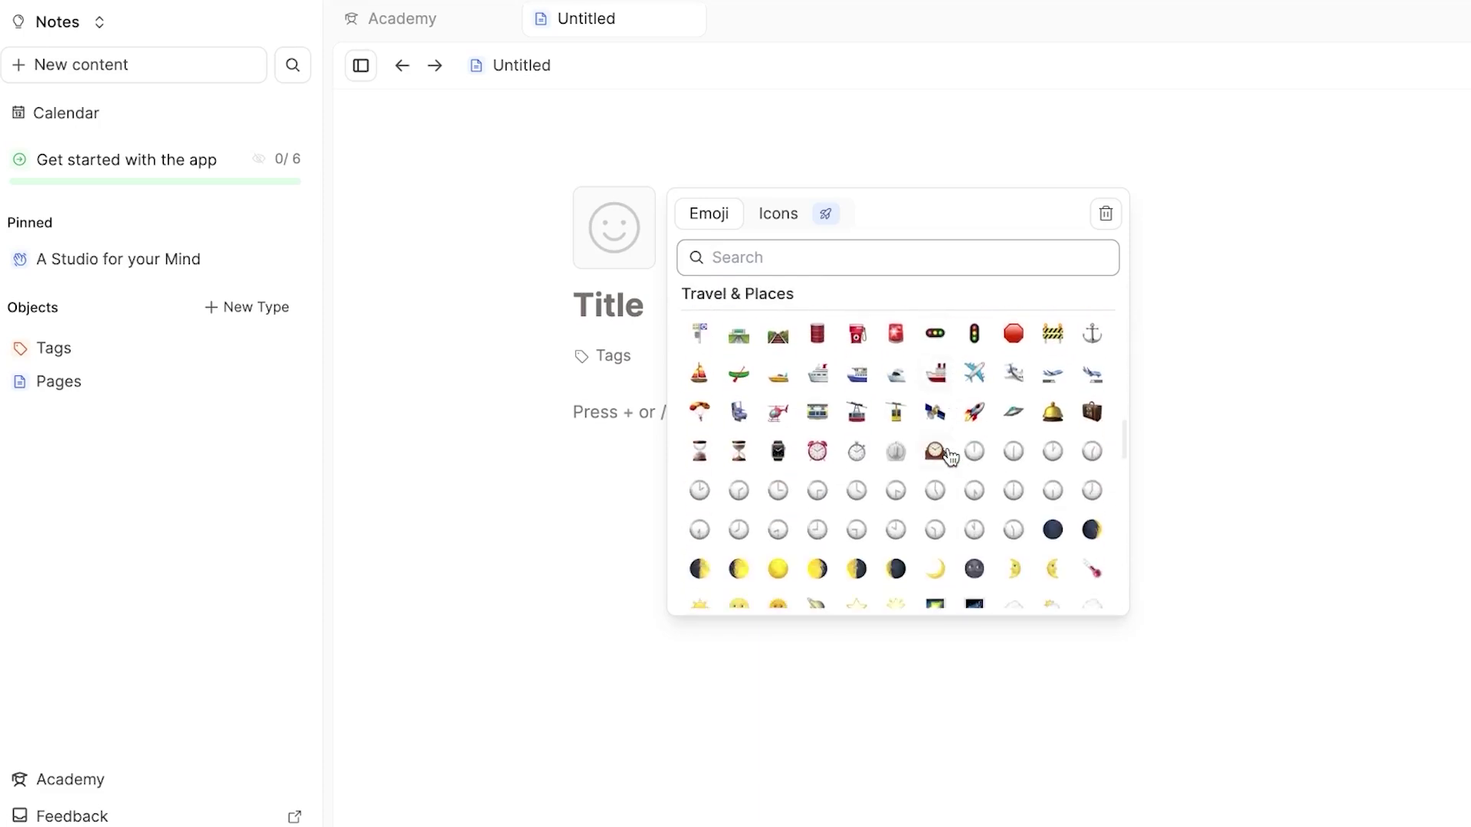
scroll(950, 458, up, 4)
scroll(951, 457, up, 8)
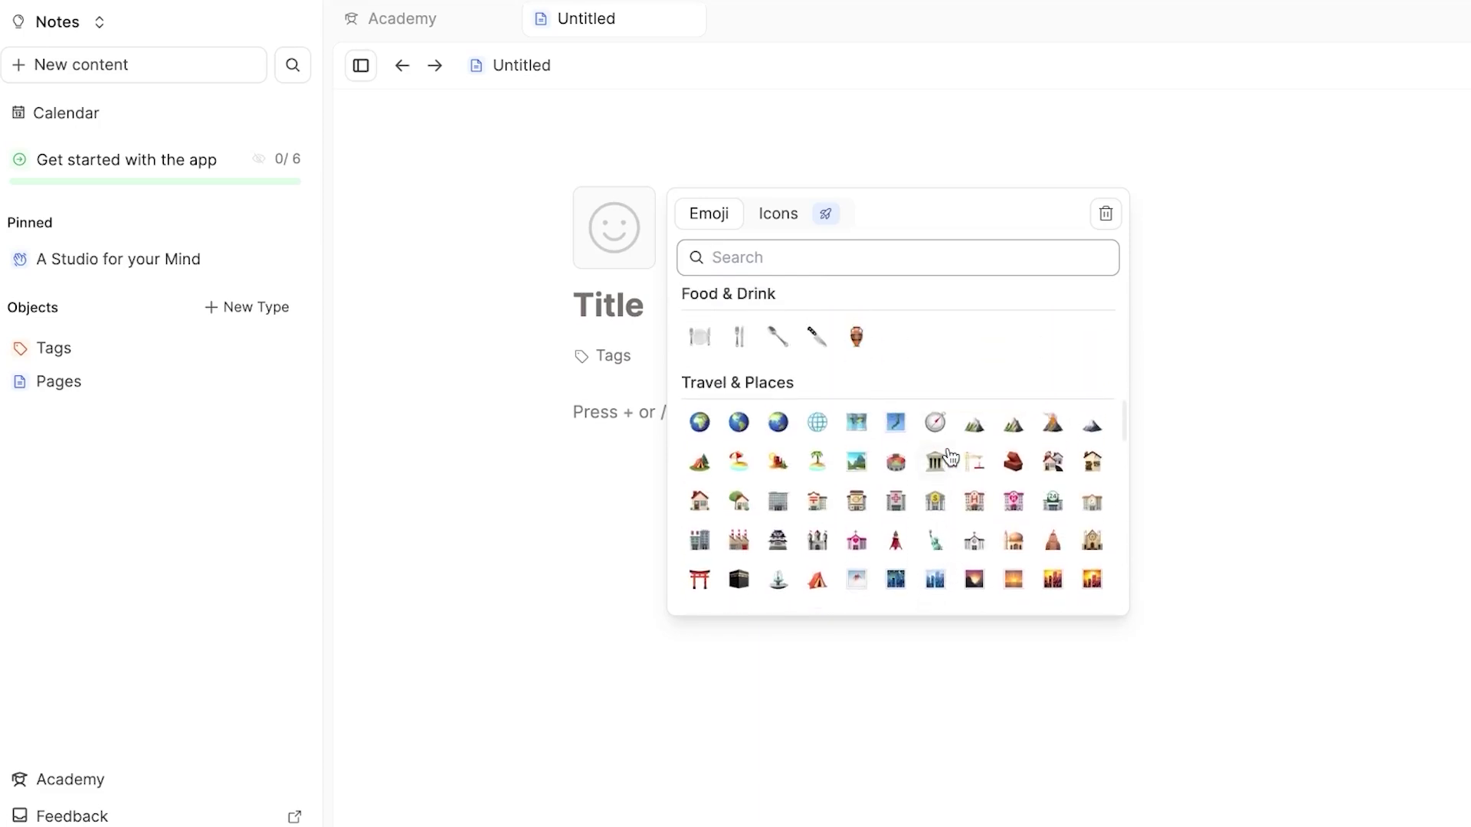
scroll(951, 457, down, 8)
scroll(951, 458, down, 5)
scroll(950, 457, down, 4)
scroll(951, 457, down, 6)
scroll(949, 452, down, 3)
scroll(948, 452, down, 3)
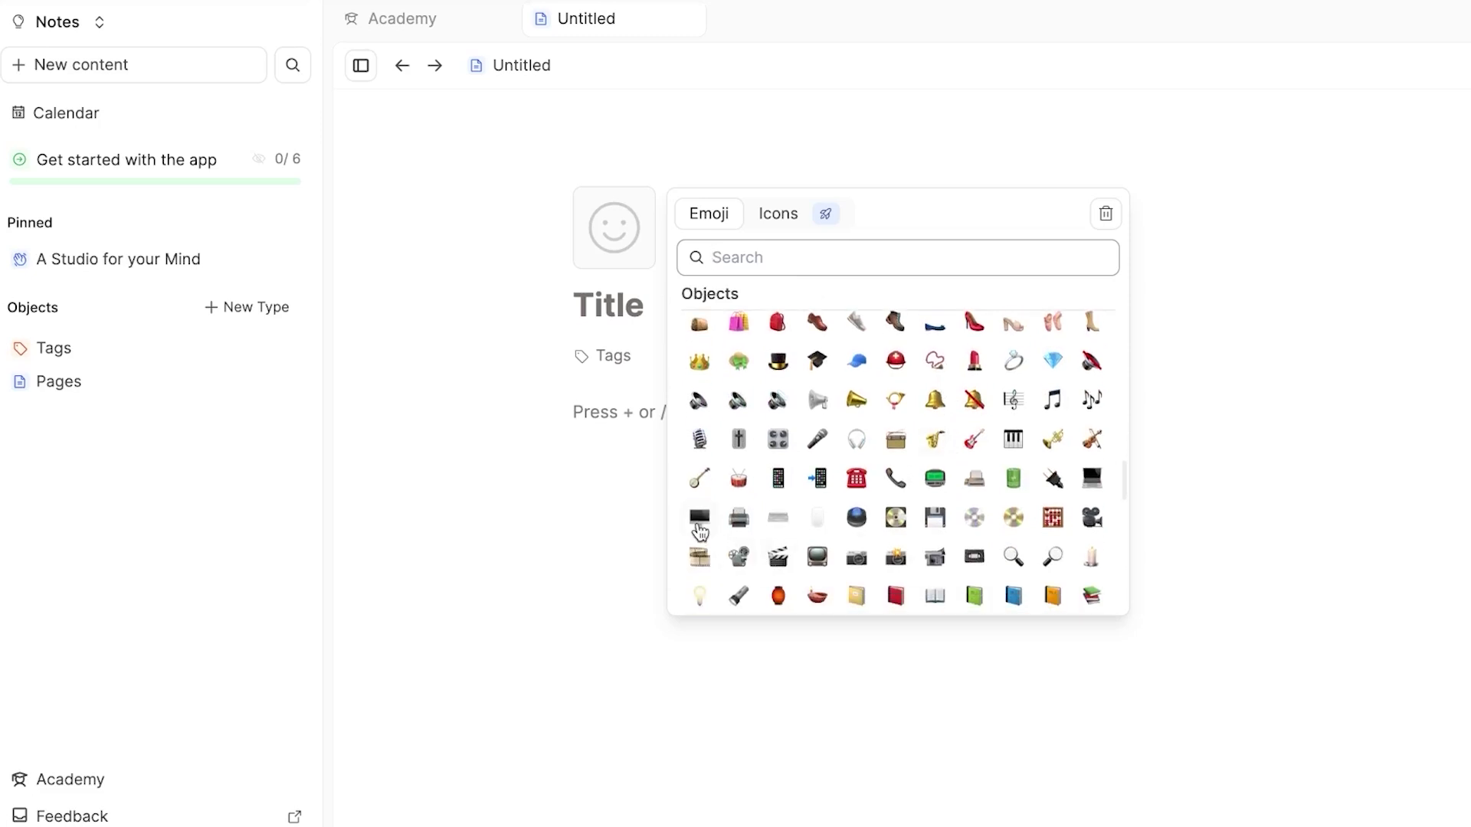
click(698, 518)
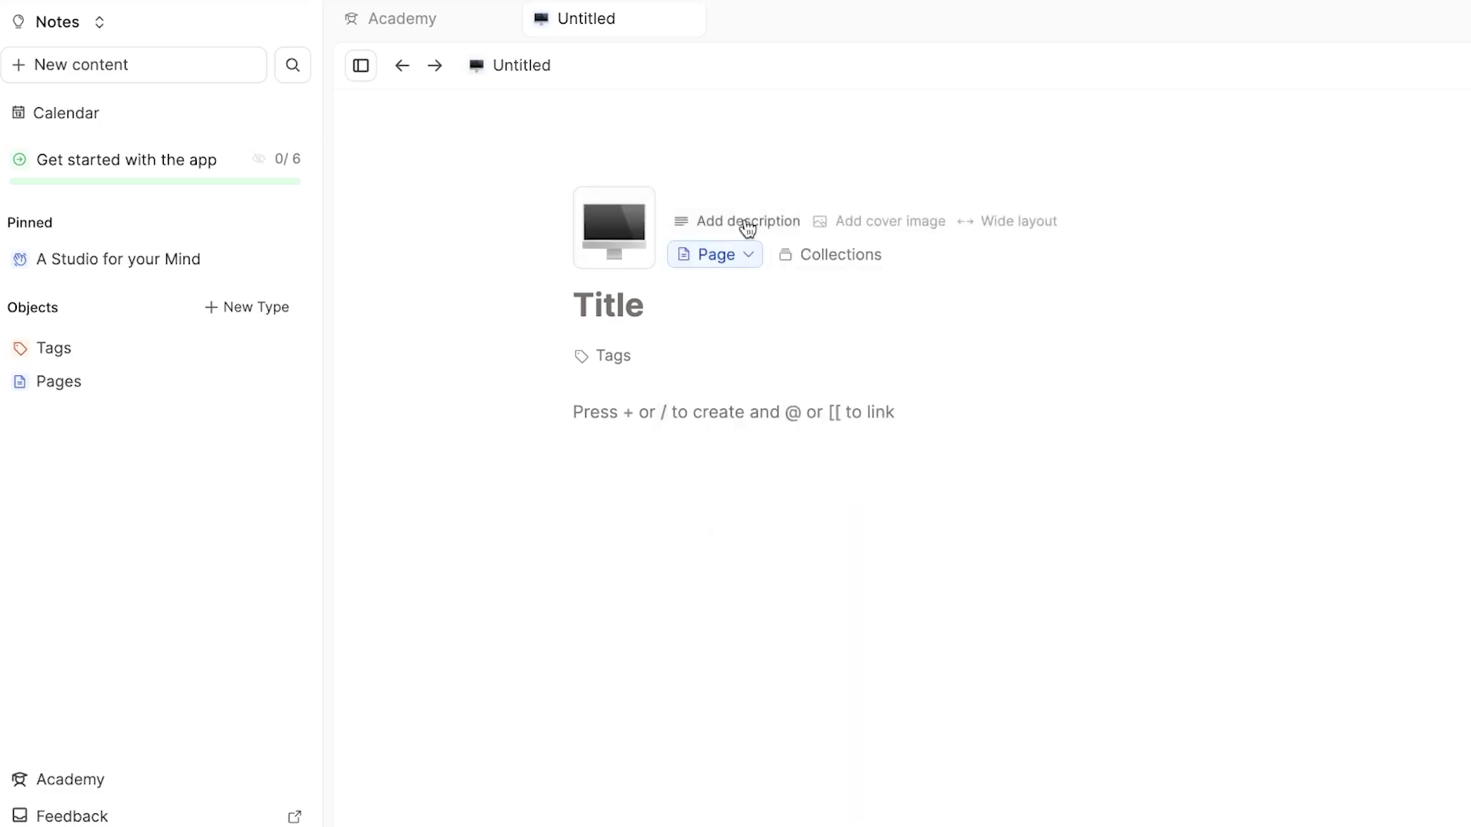
- Title the page 'MY TEAM' and add a new tag named TEAM
click(625, 306)
text(MY TEAM)
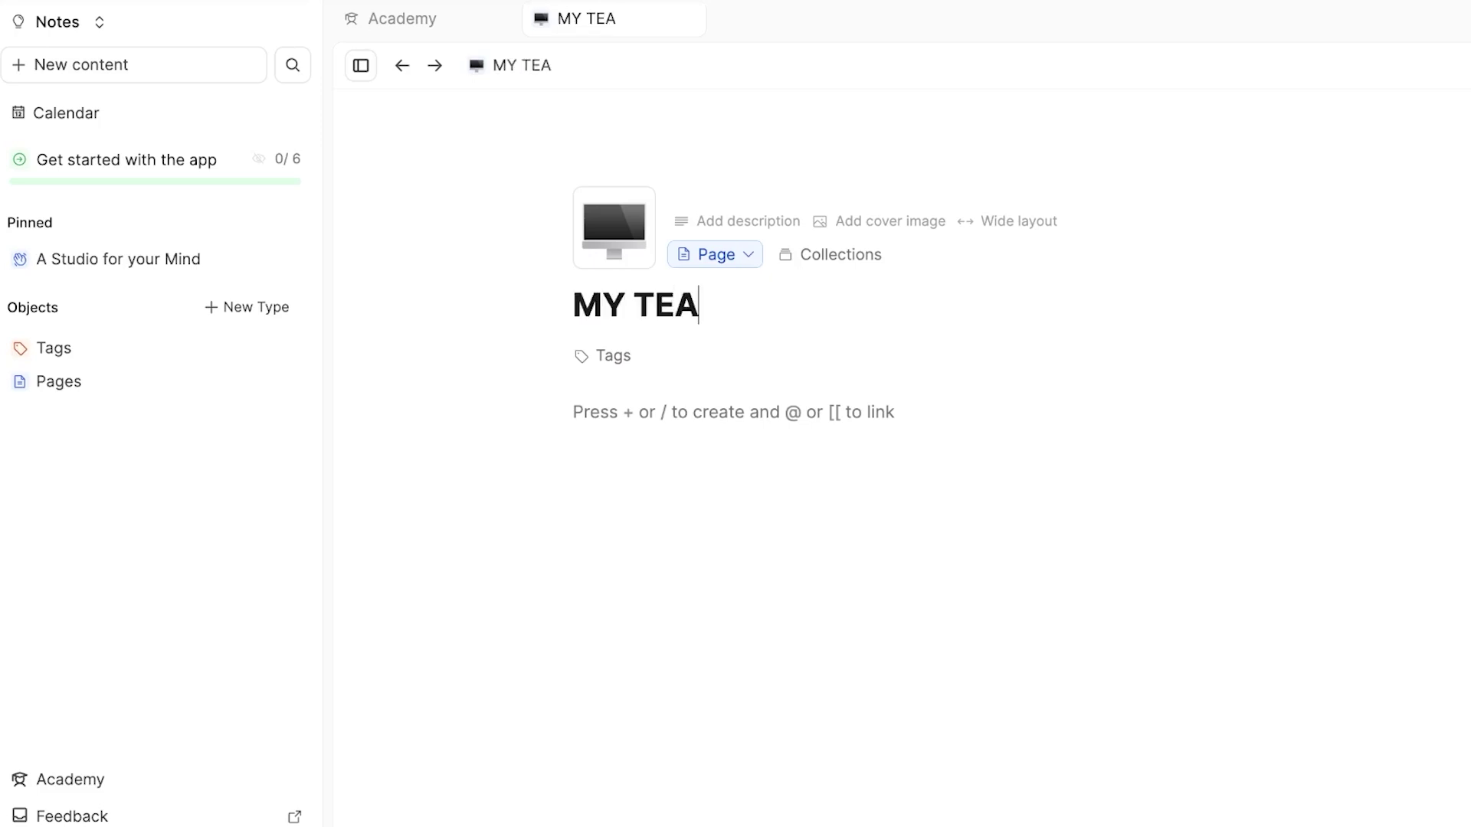
click(631, 361)
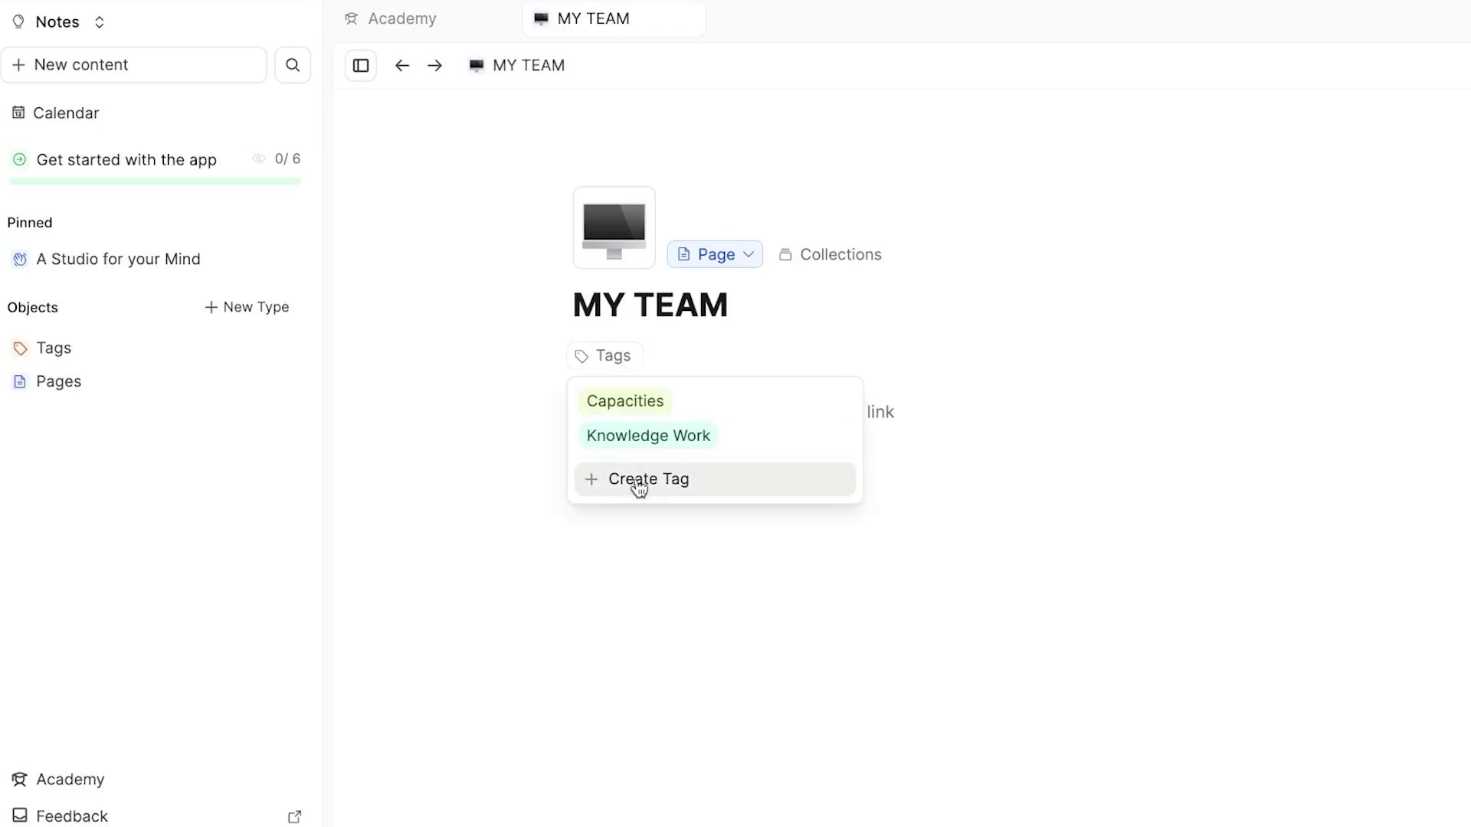
click(637, 481)
click(606, 357)
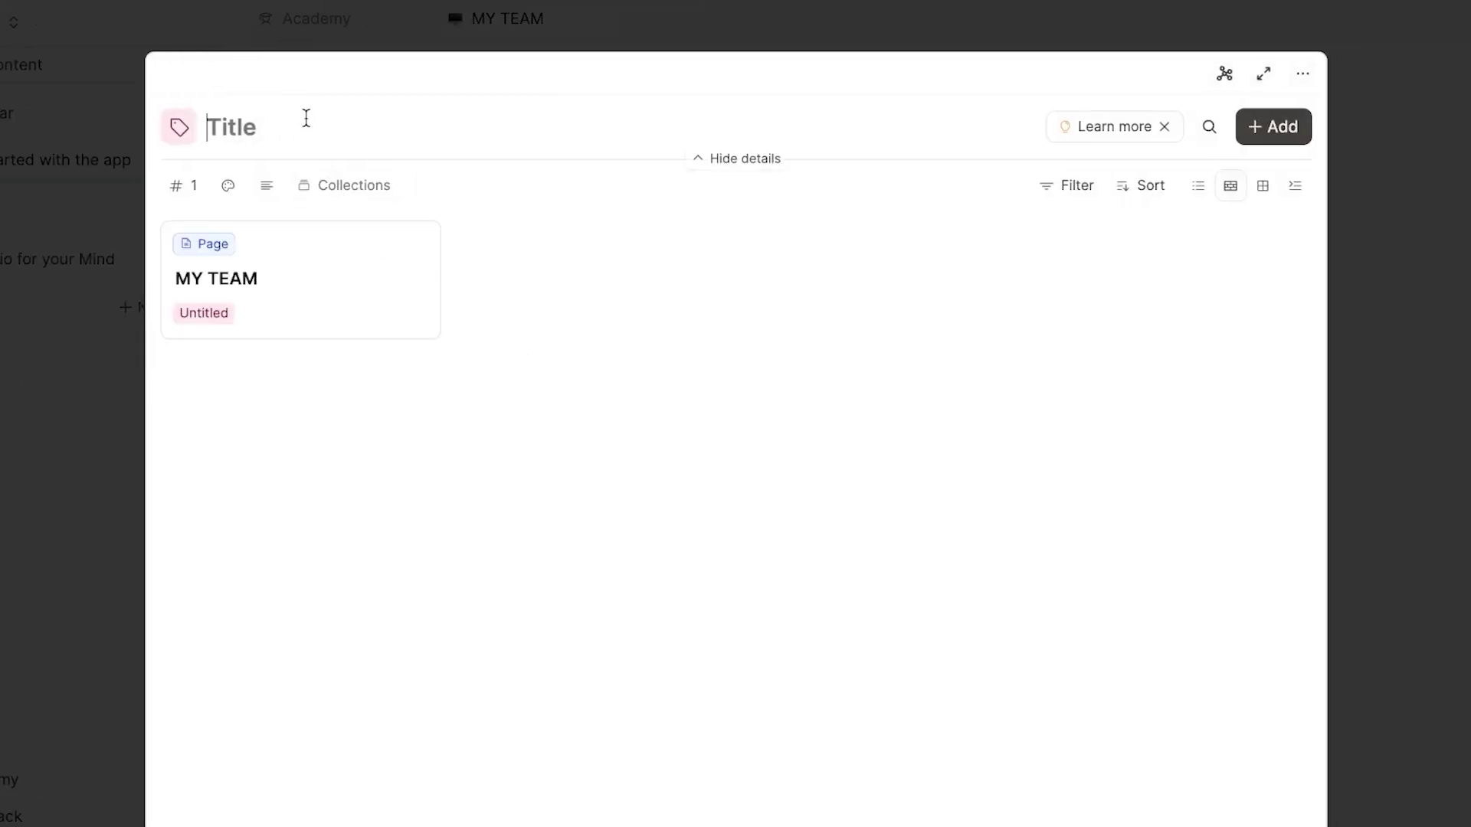
text(TEAM)
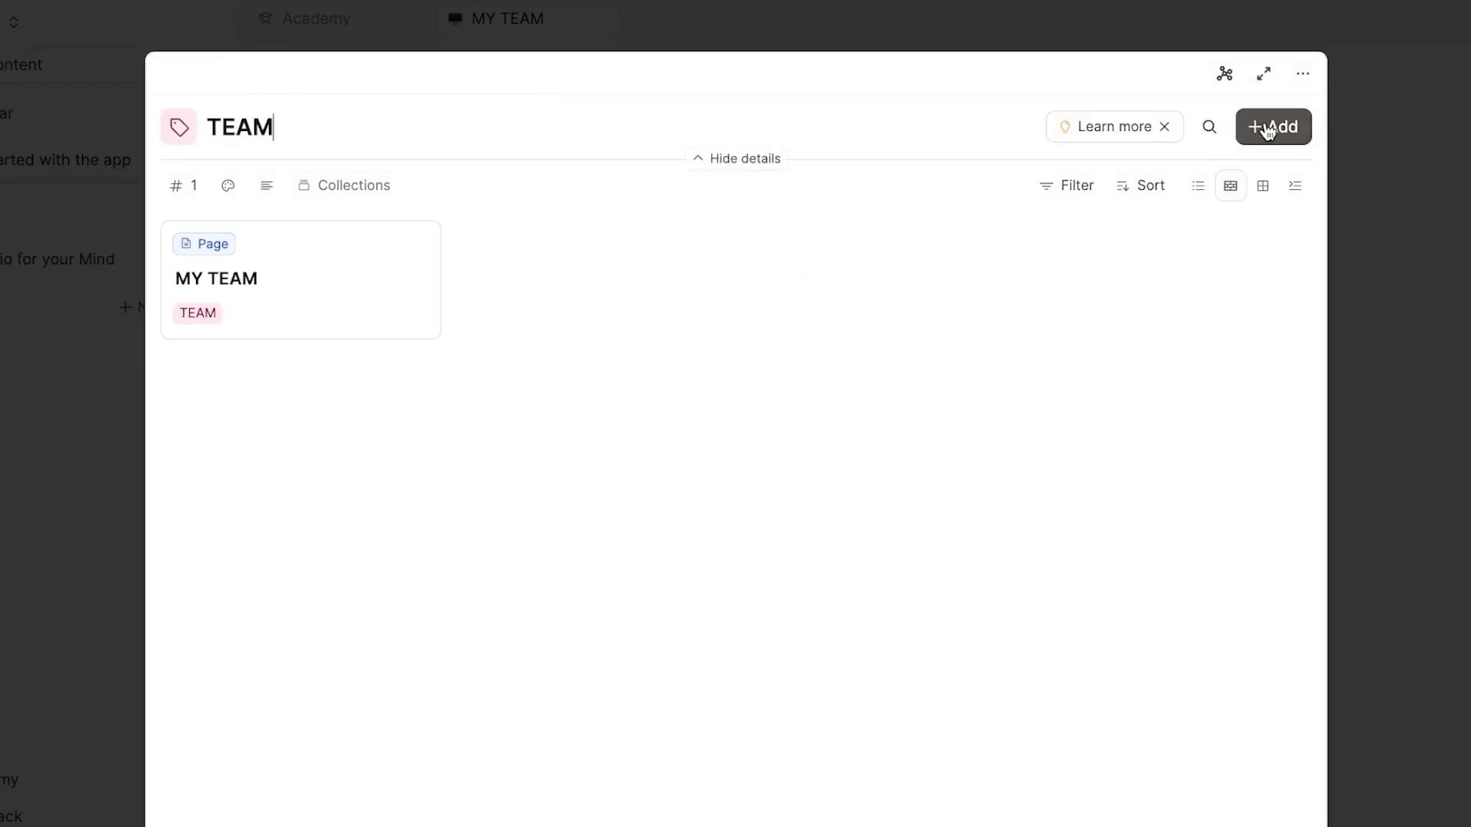
click(1267, 128)
click(875, 652)
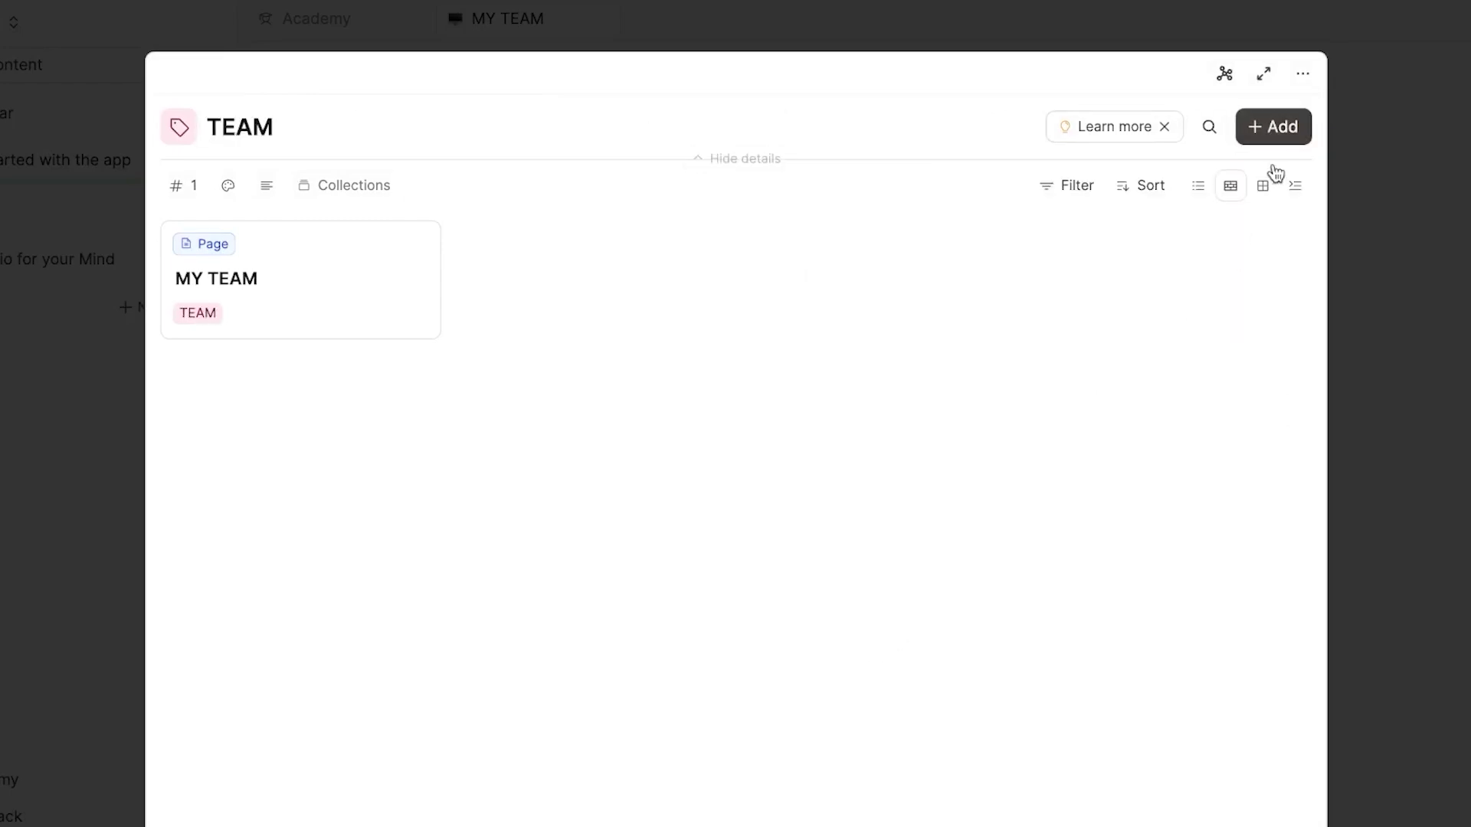
click(1410, 188)
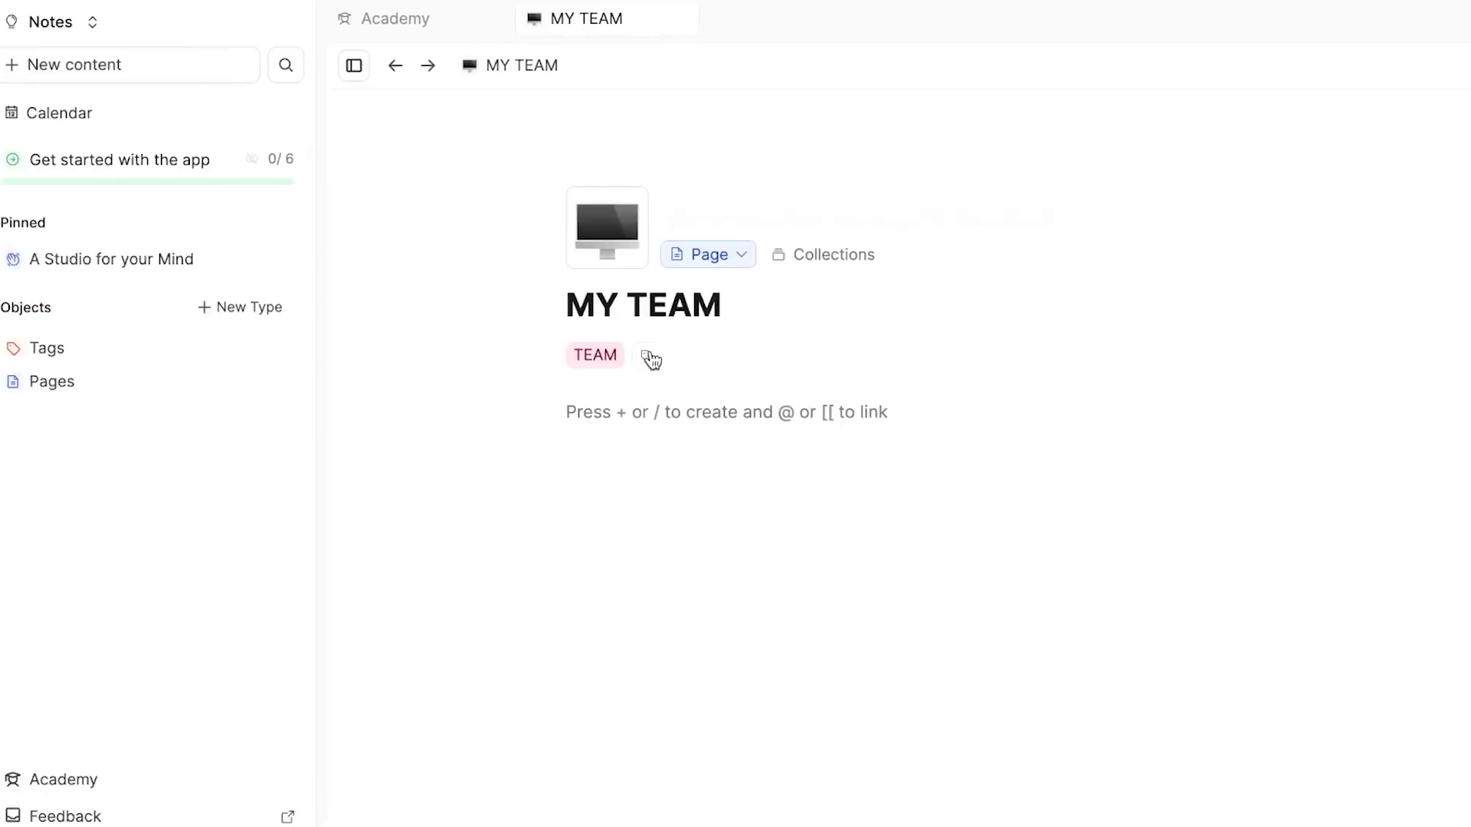
- Add a second tag named TEST VIDEO to the MY TEAM page
click(649, 354)
click(750, 485)
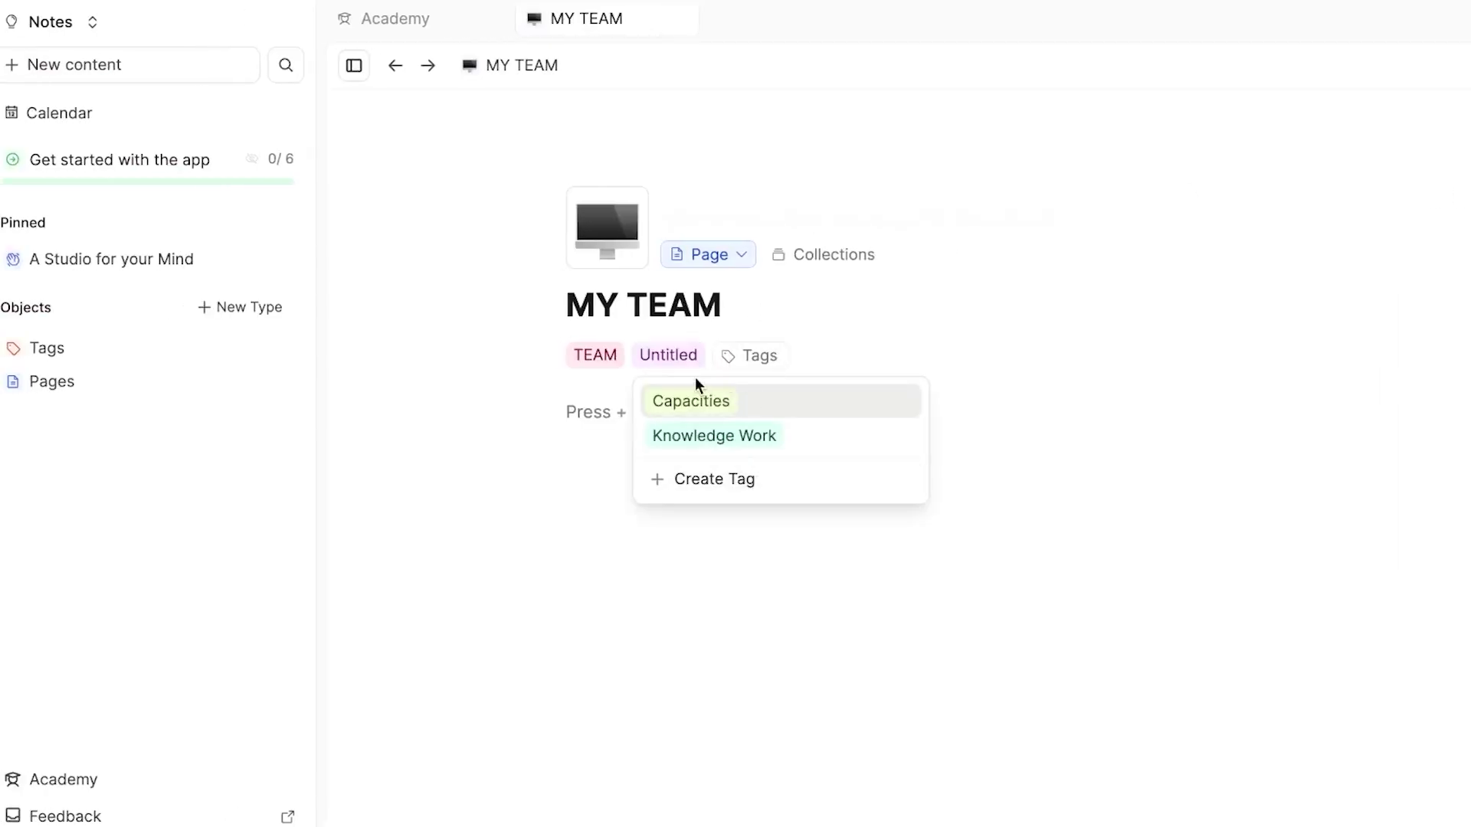
click(667, 356)
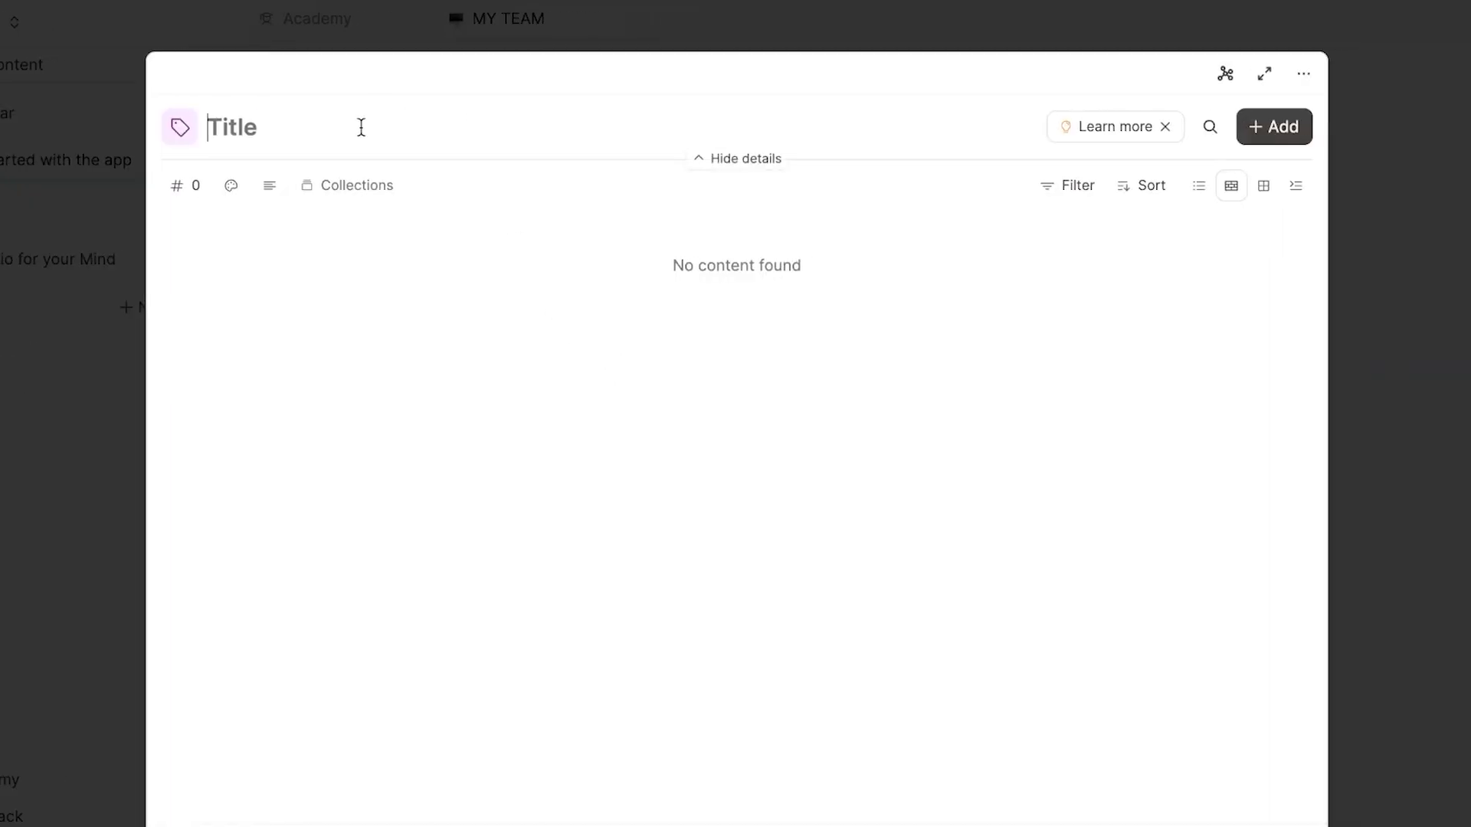
text(TEST VIDEO)
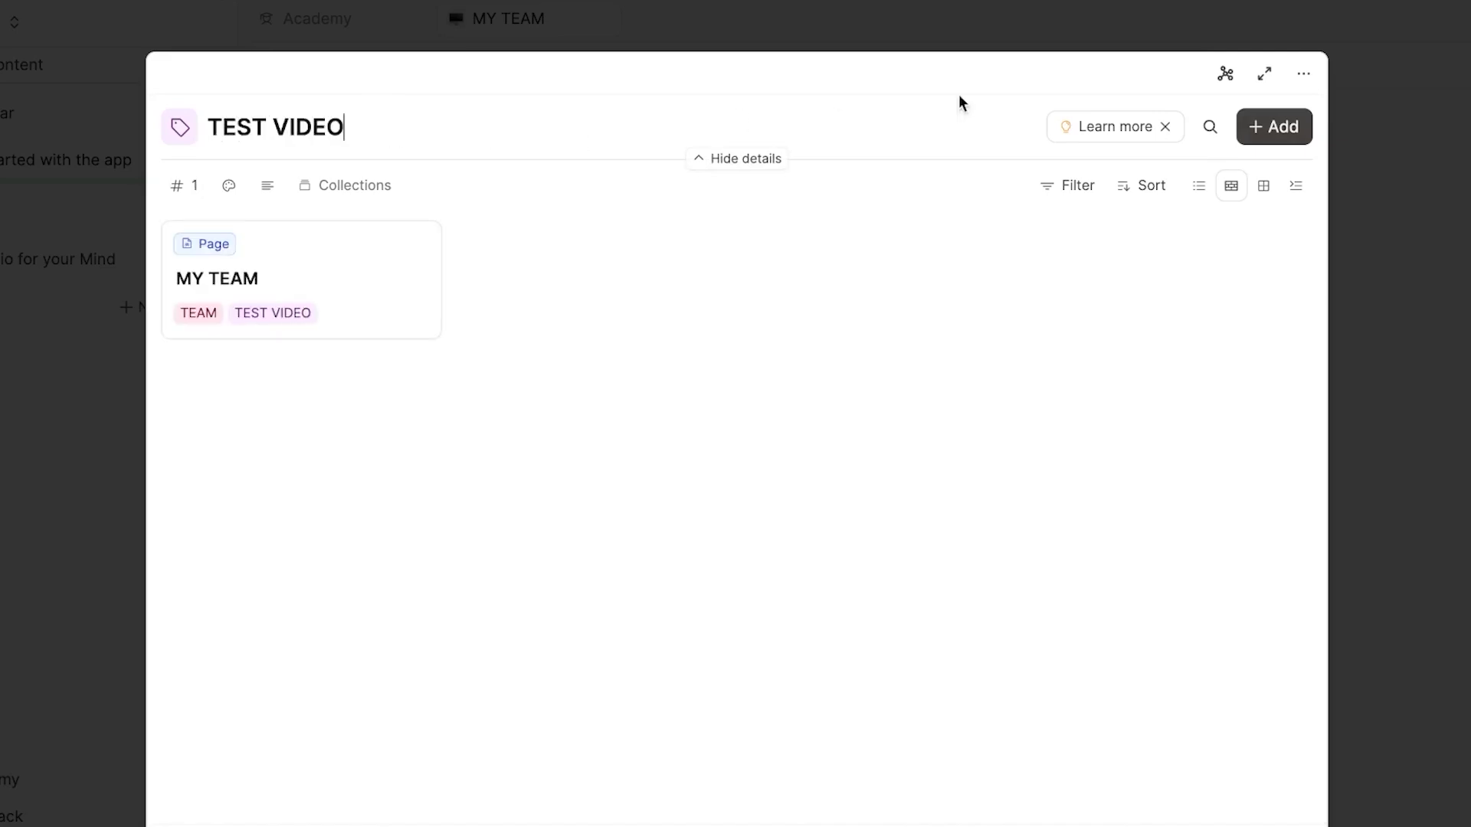
click(1272, 142)
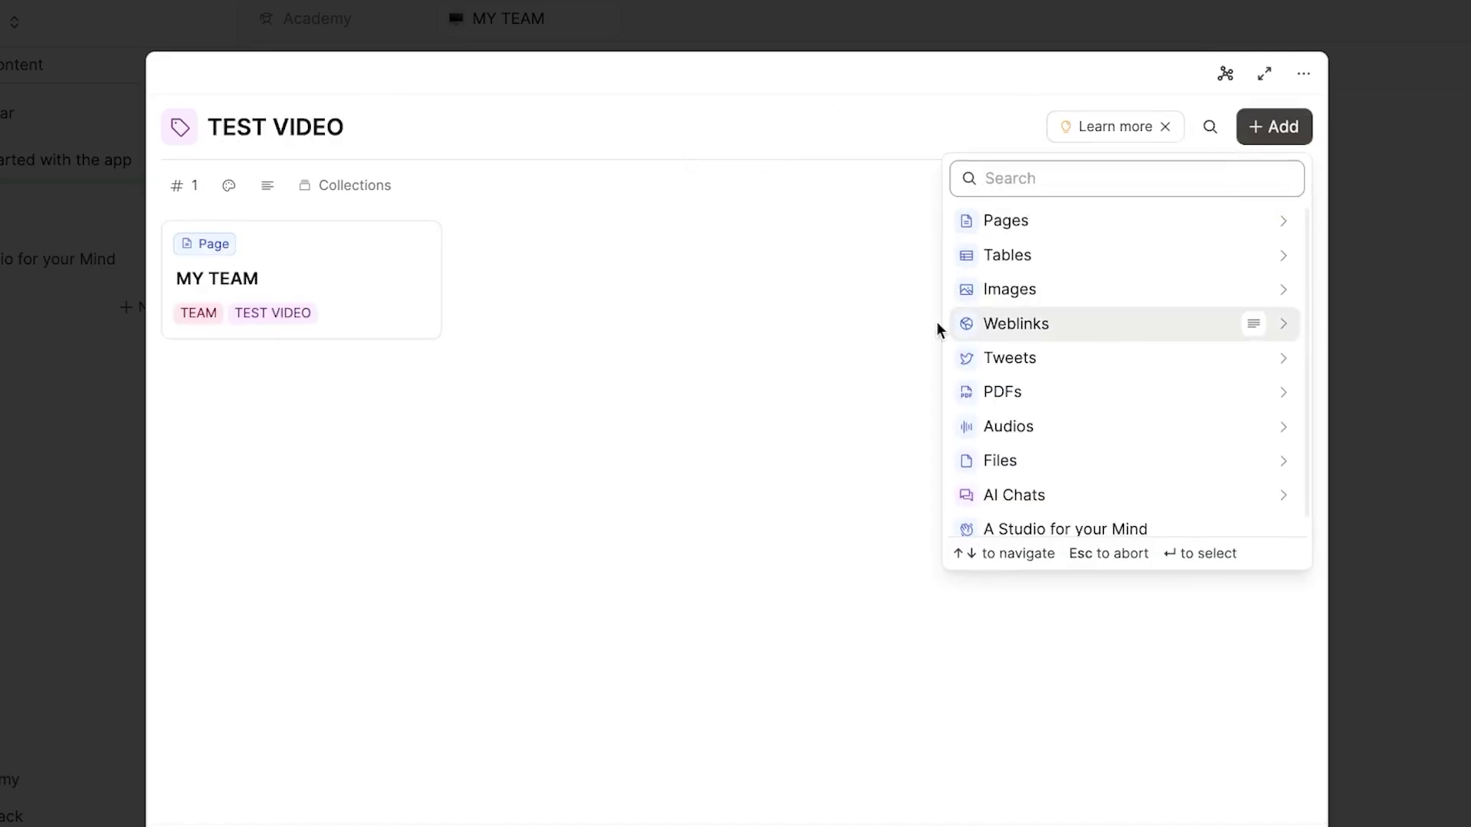
click(885, 337)
click(1346, 92)
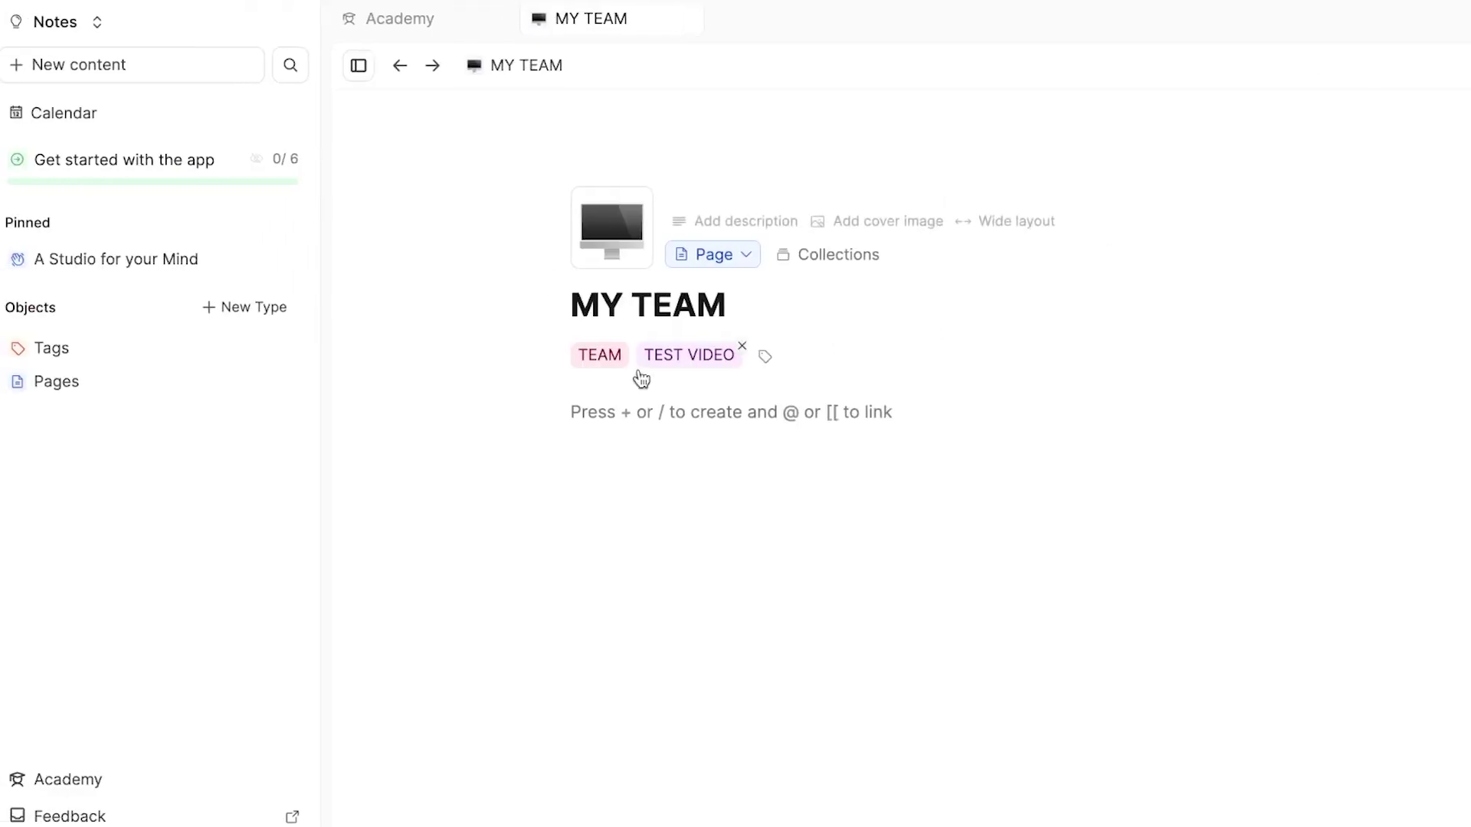
- Write 'MY TEAM WORKFLOW' as the first body line, leaving a new empty block below
mouse_move(574, 358)
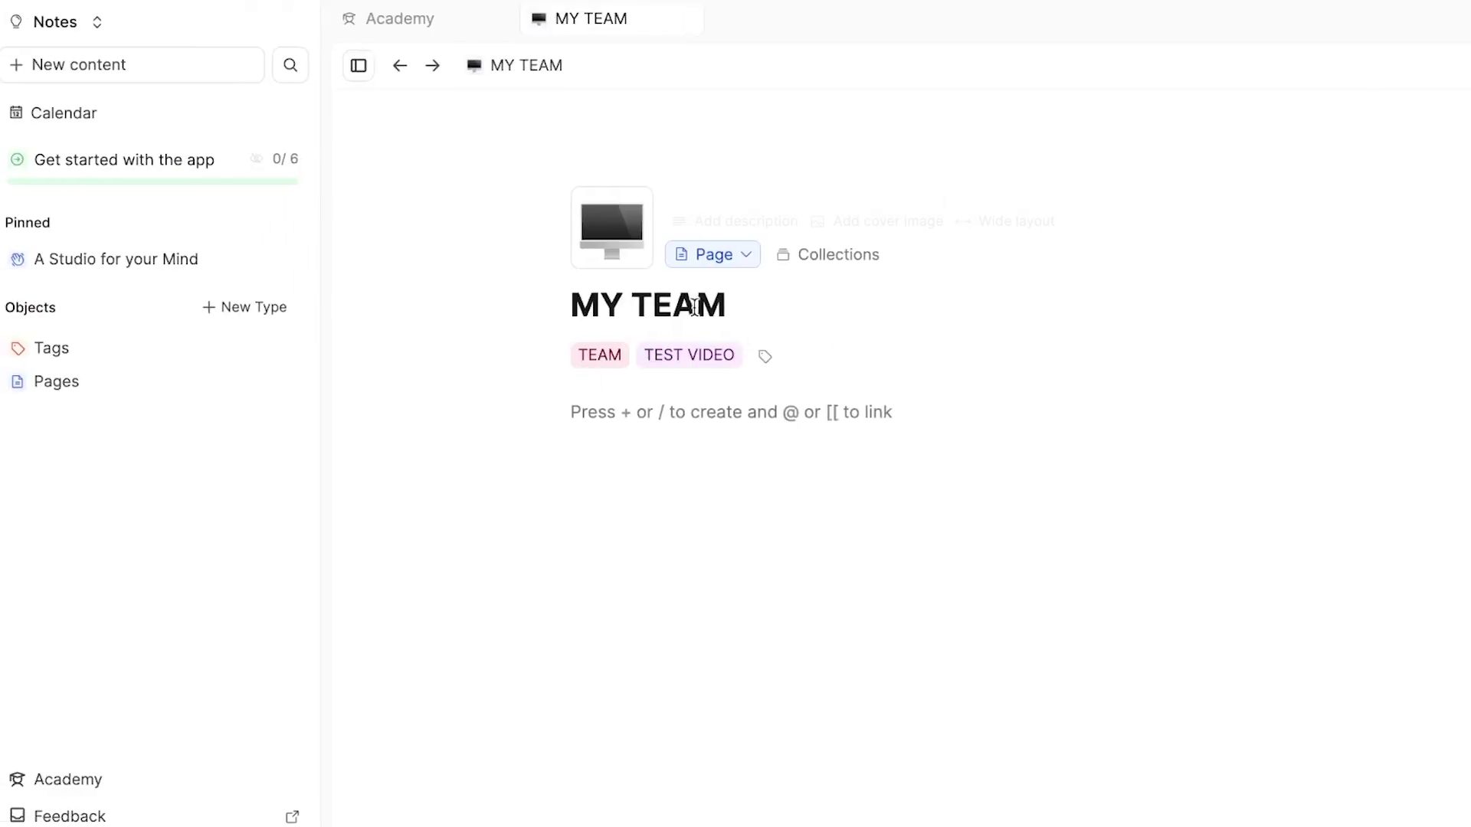
click(583, 414)
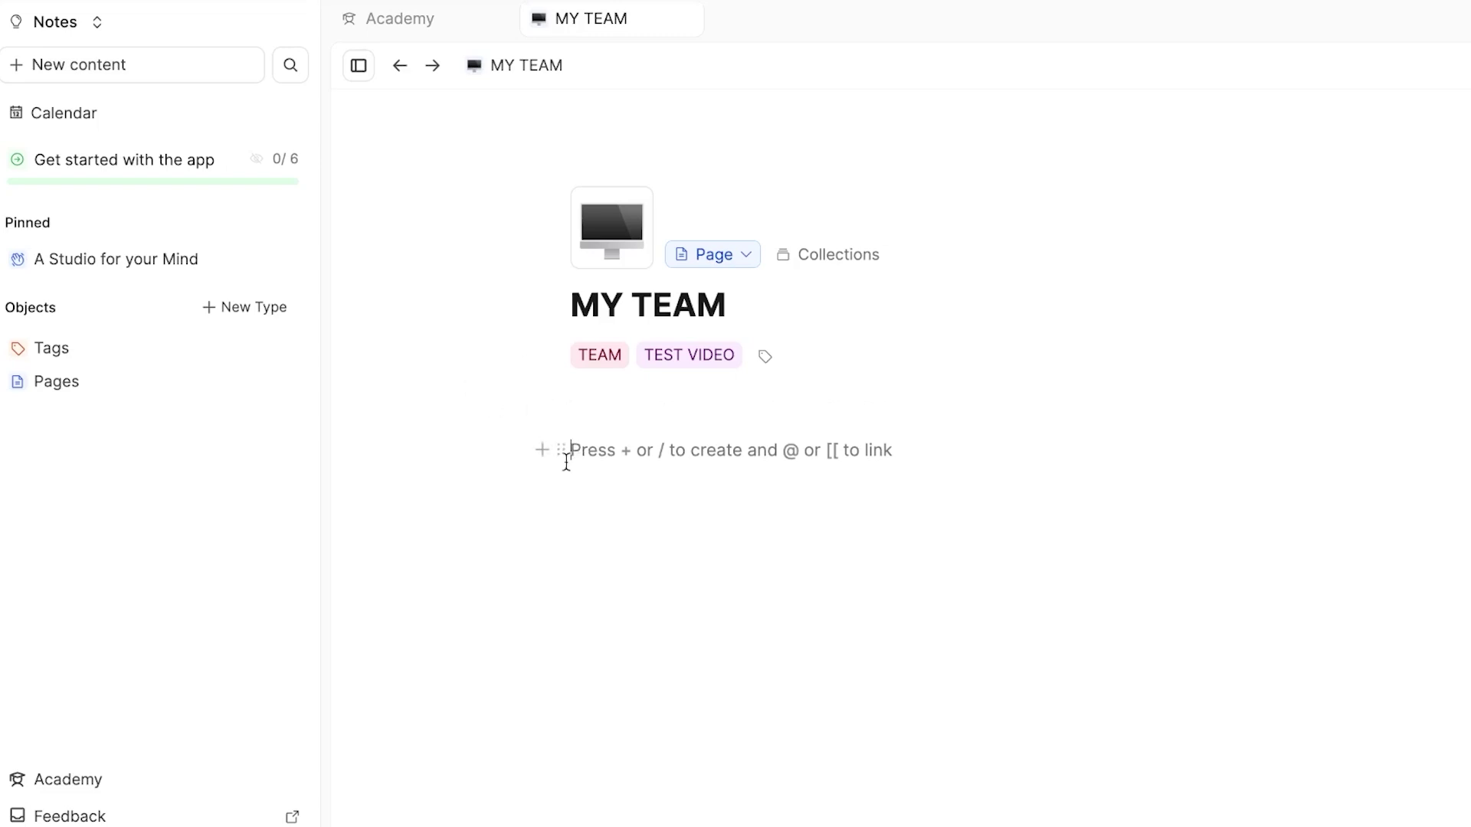
click(542, 452)
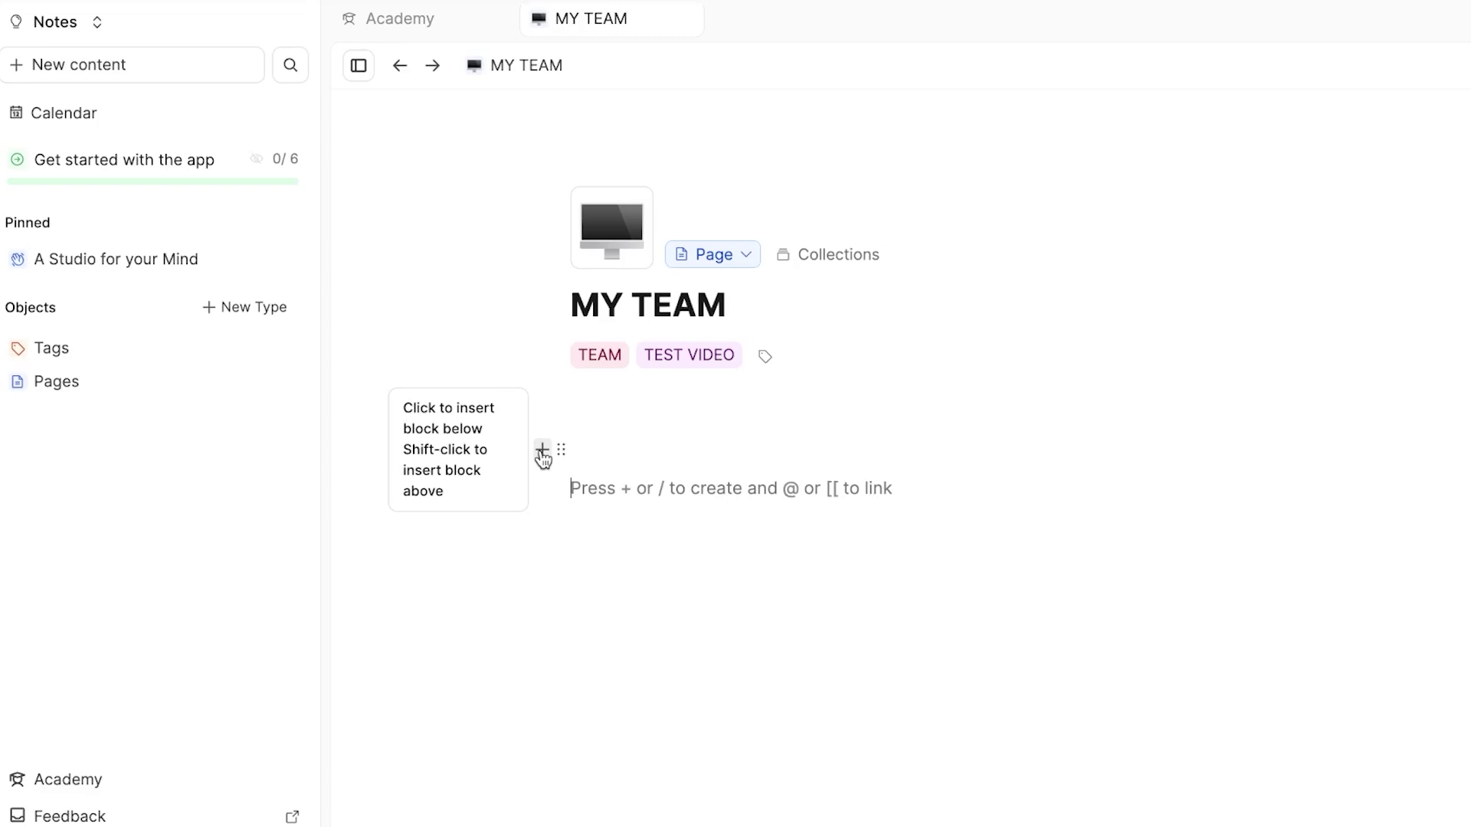
click(604, 452)
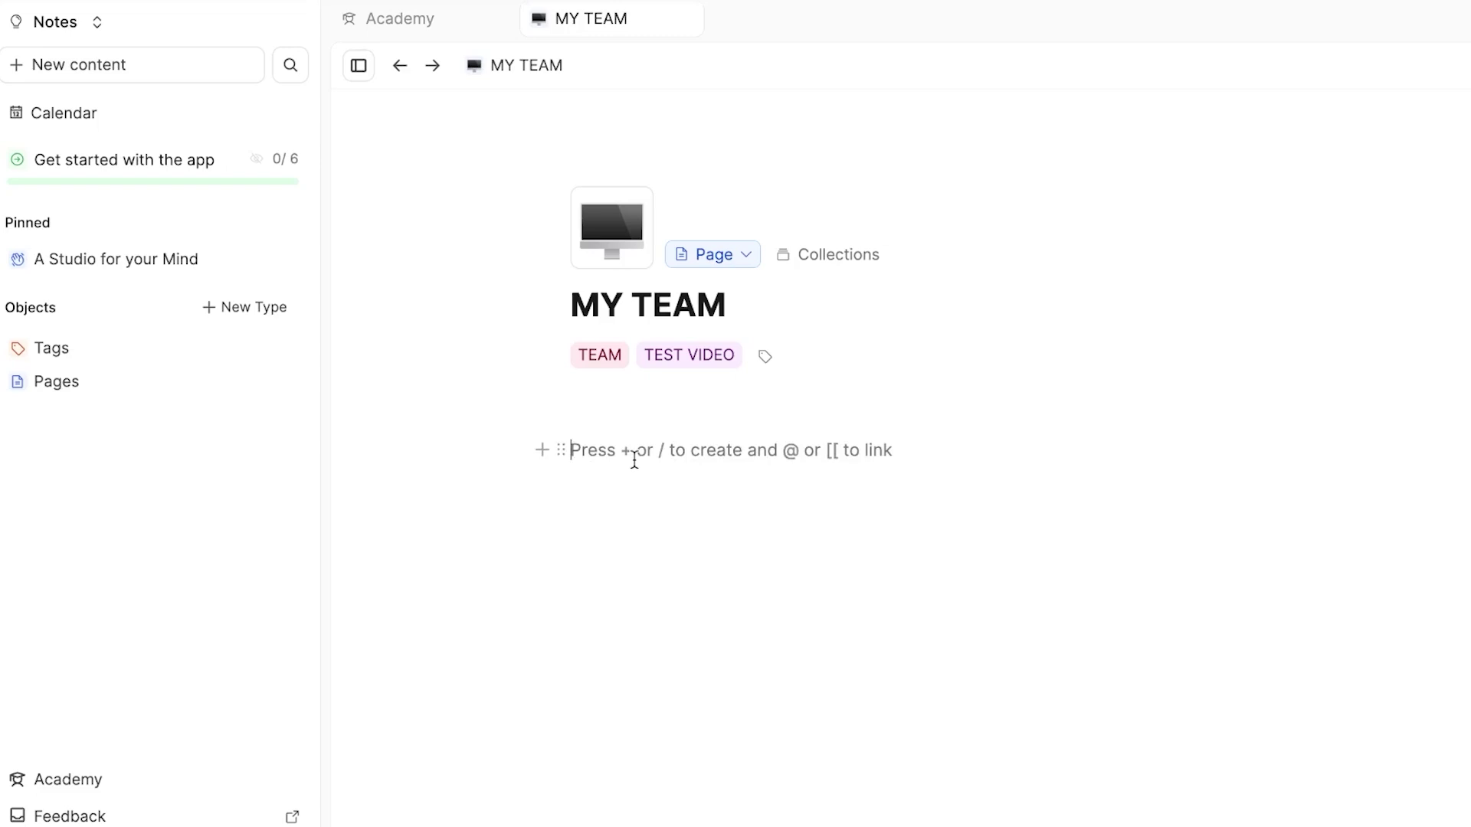
text(MY TE)
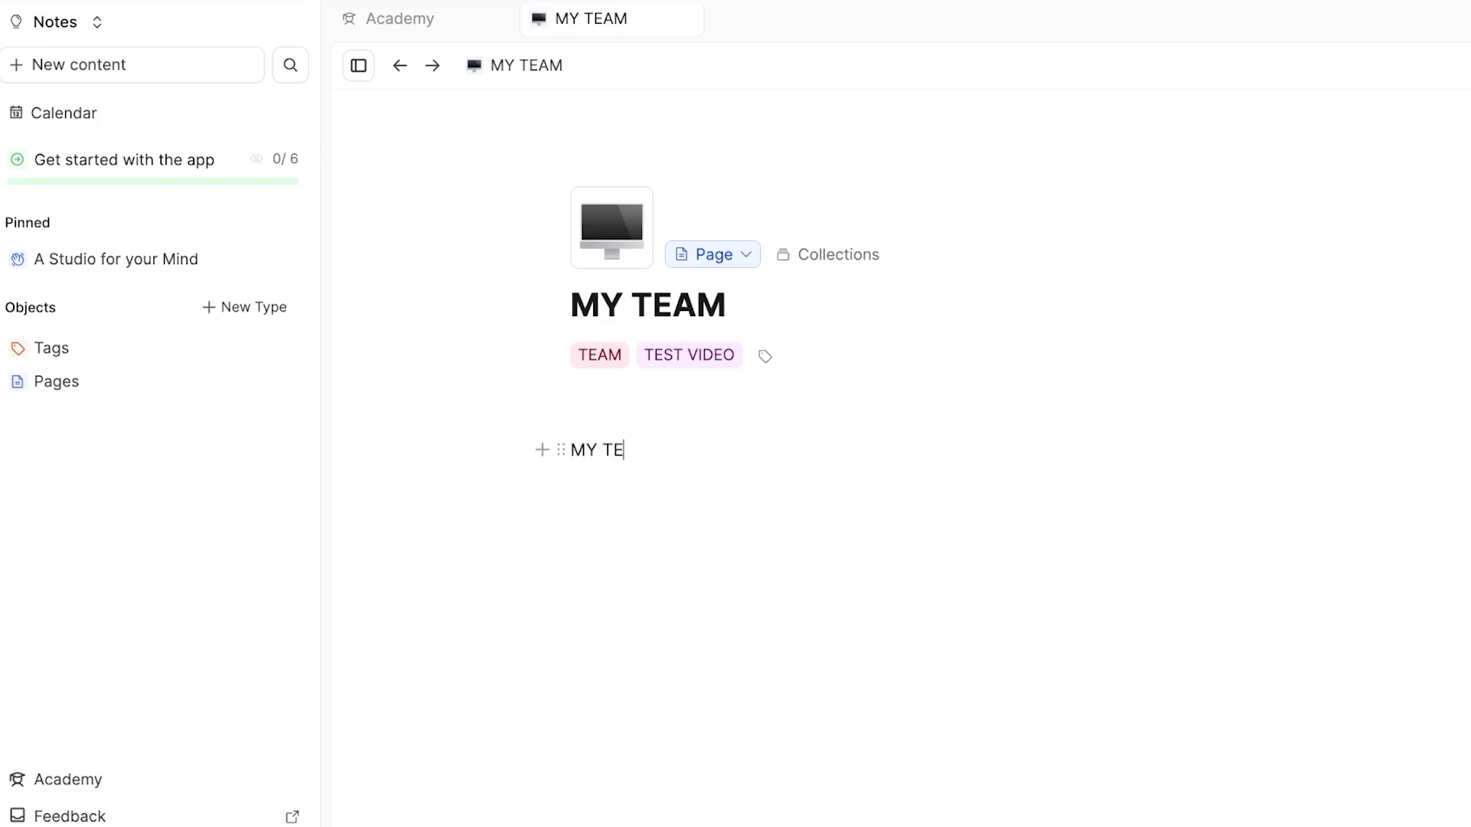
text(AM WORKFLO)
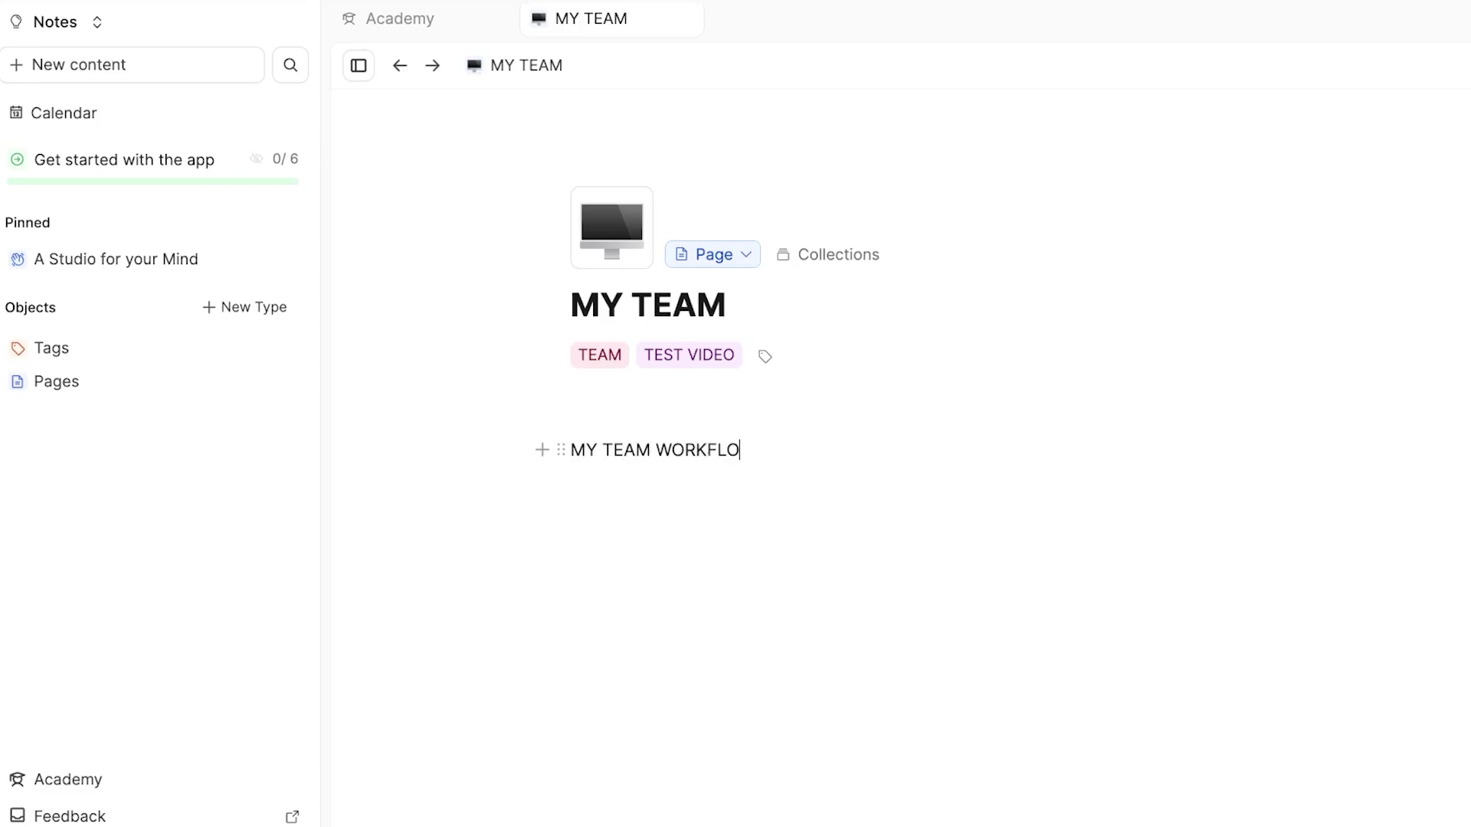
text(W)
key(Return)
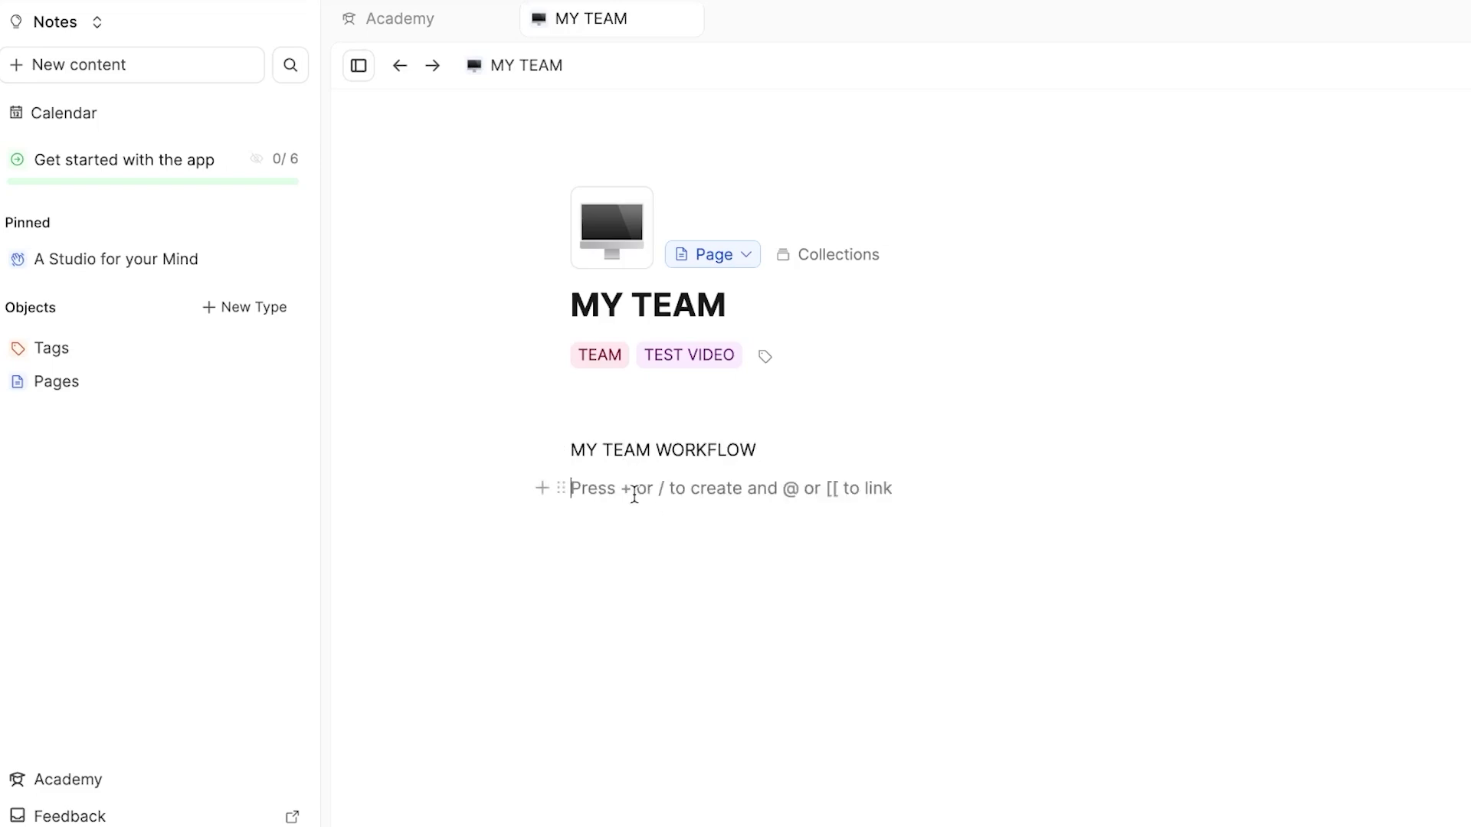
- Turn the empty line under MY TEAM WORKFLOW into a To-do block via the + menu
text(+)
key(BackSpace)
text(+)
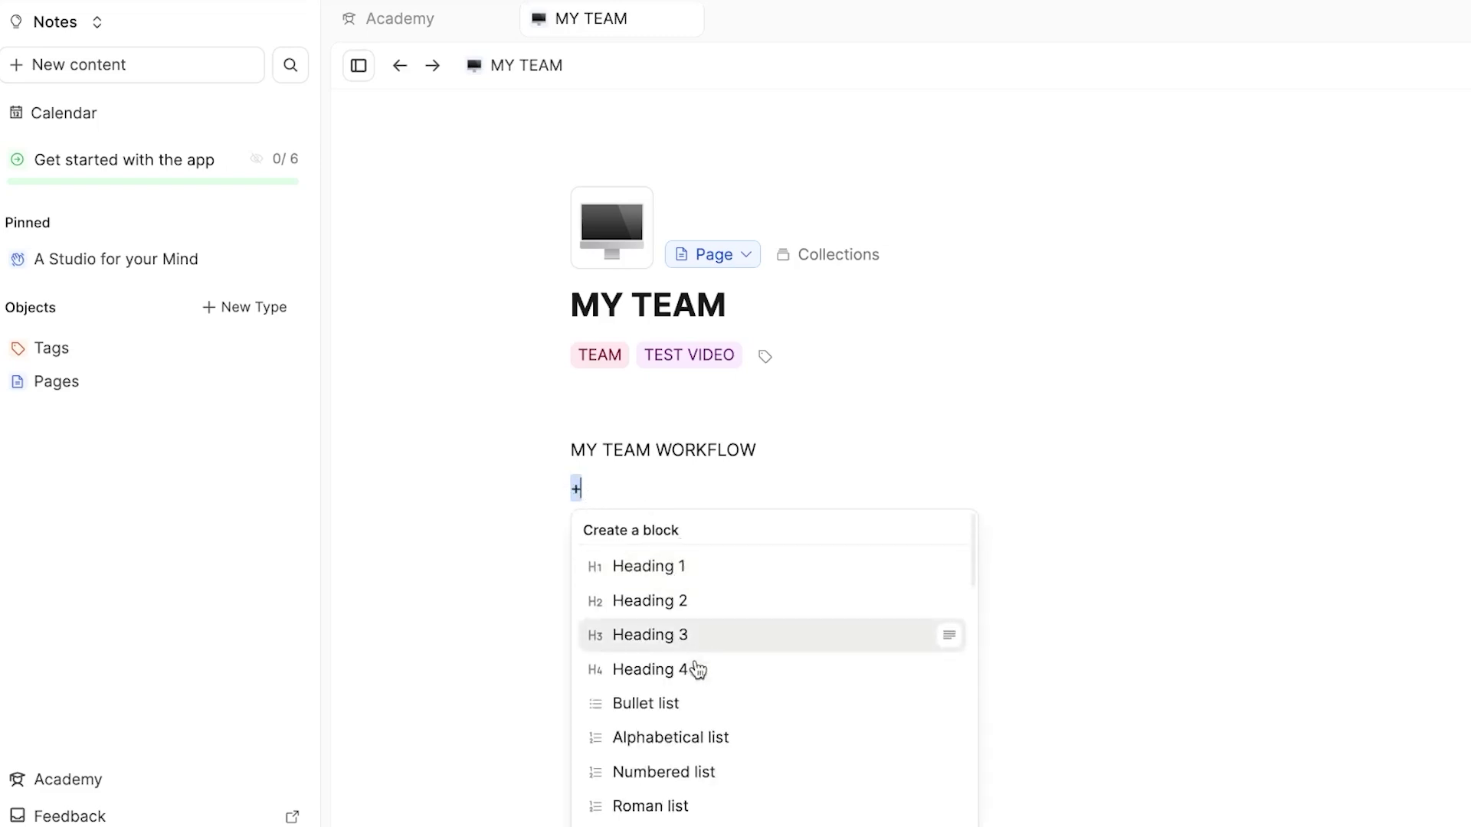
scroll(725, 702, down, 3)
scroll(699, 704, up, 1)
scroll(698, 703, up, 2)
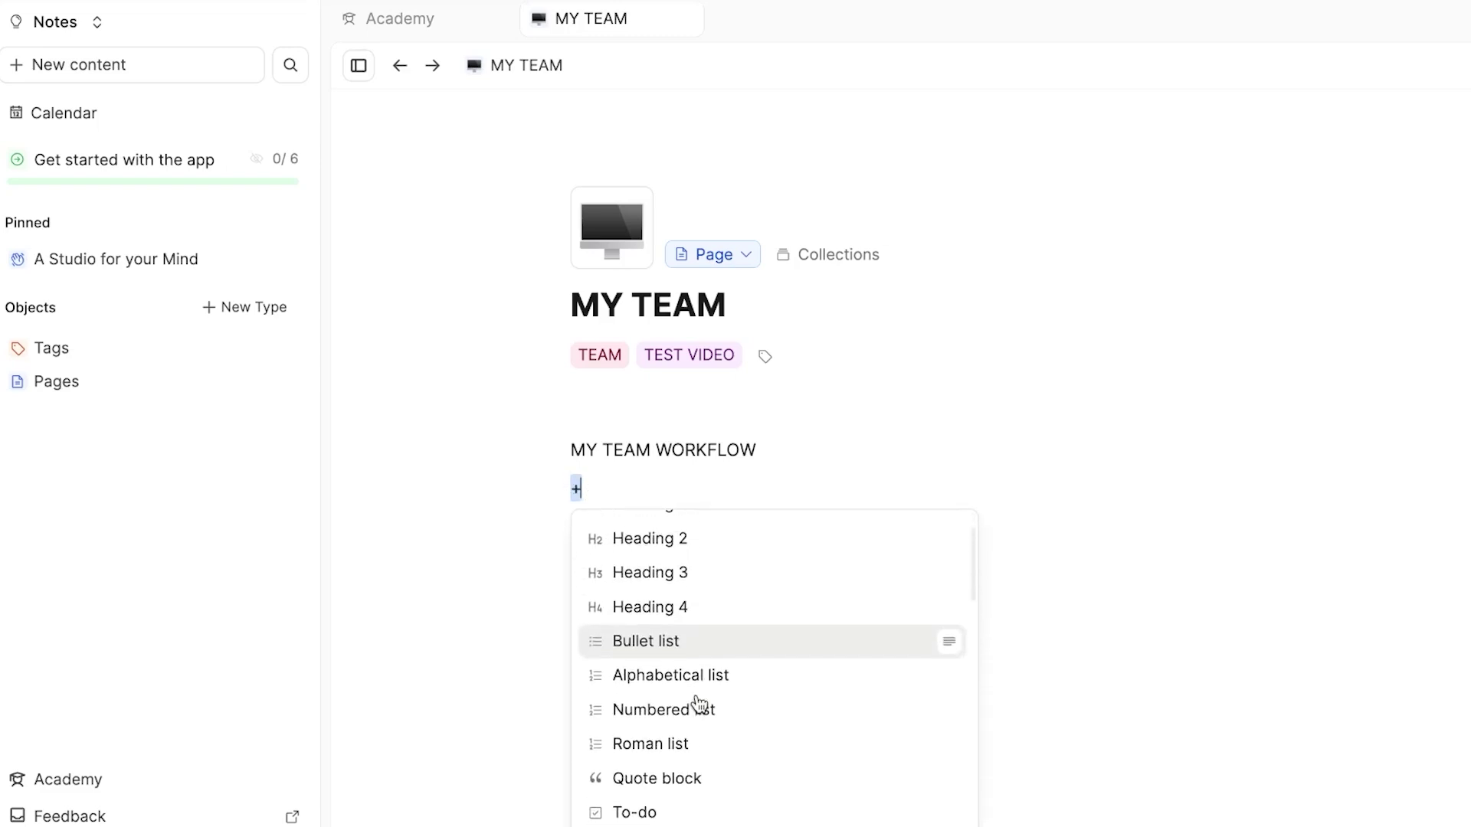
scroll(699, 703, down, 4)
scroll(699, 704, down, 3)
scroll(698, 704, up, 3)
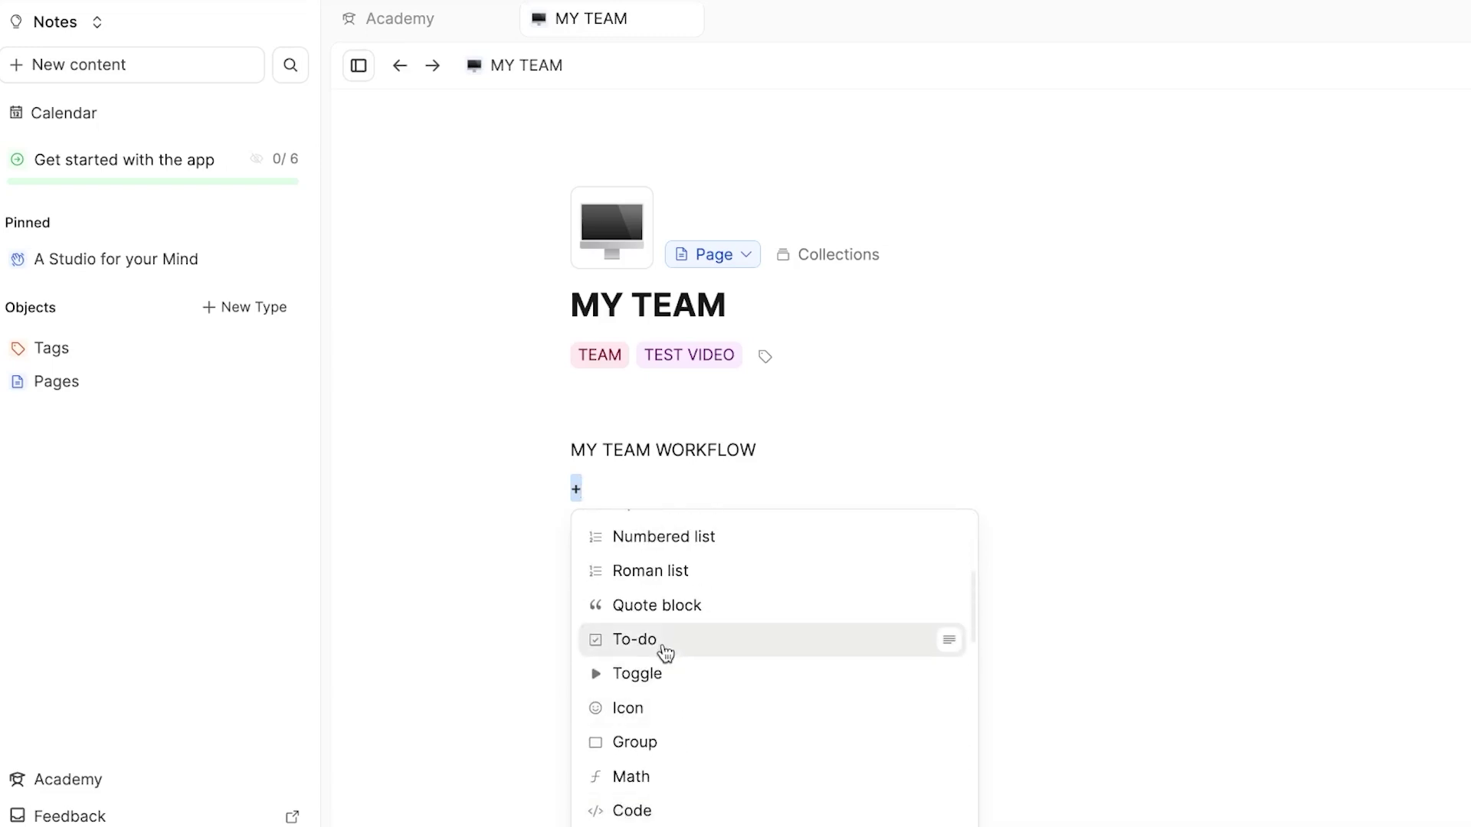
click(663, 640)
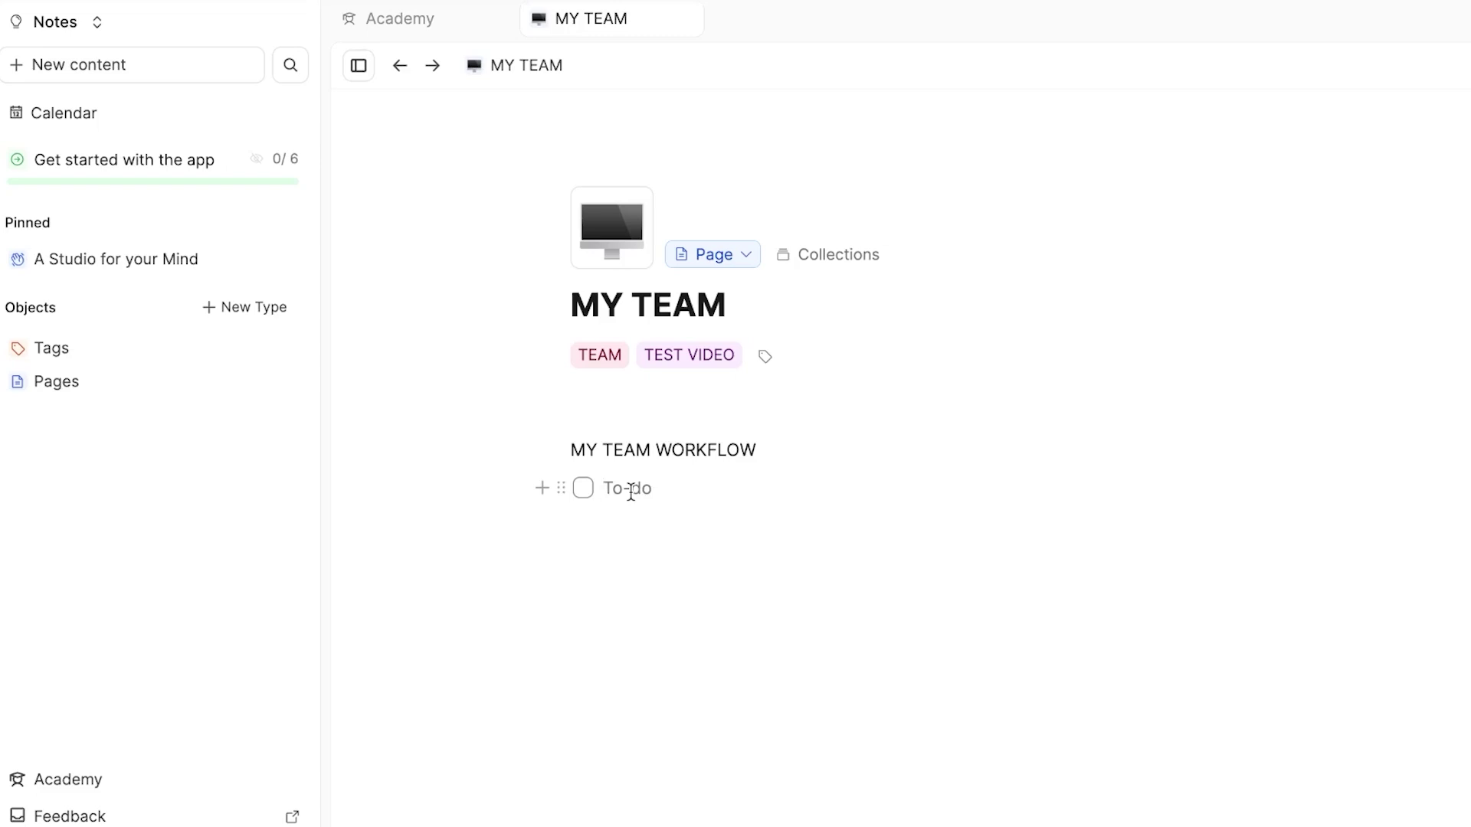
- Enter to-dos SCRIPT WRITING, RECORDING, EDITING, PROOF CHECK and UPLOAD, one per line
text(SCRIPT WRITING)
key(Return)
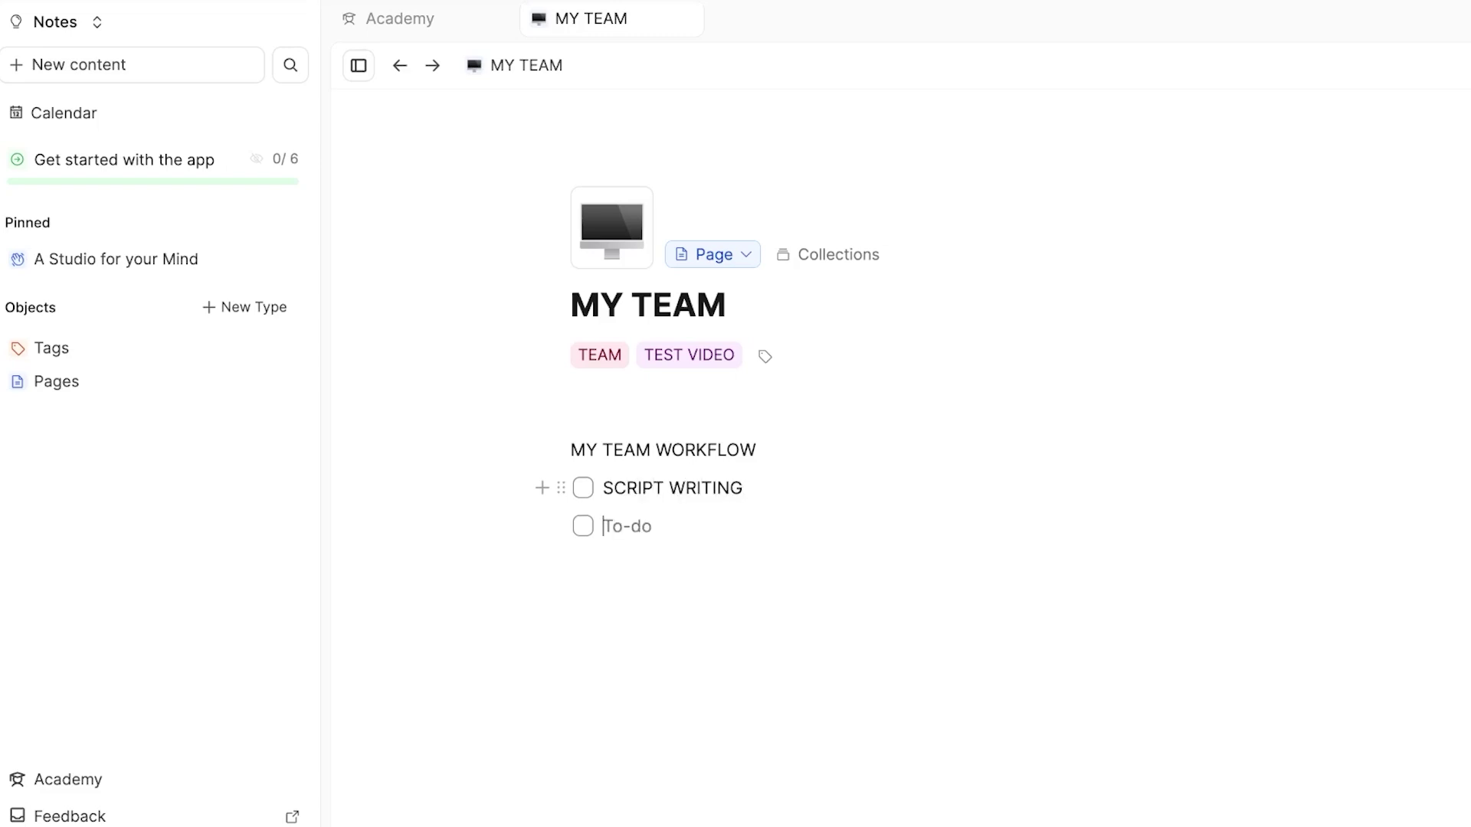
text(RECORDING)
key(Return)
text(EDITING)
key(Return)
text(P)
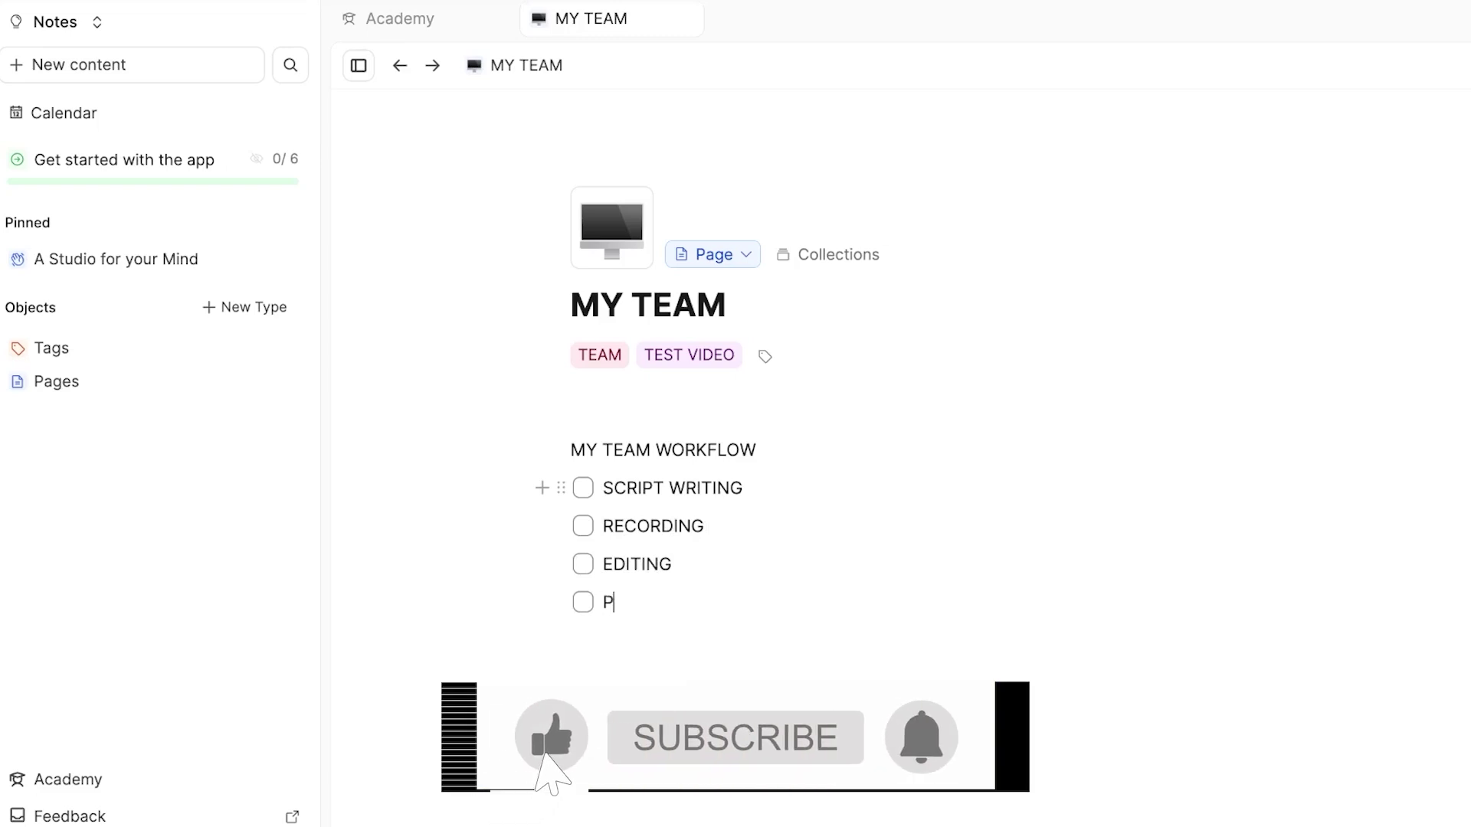
text(ROOF CHECK)
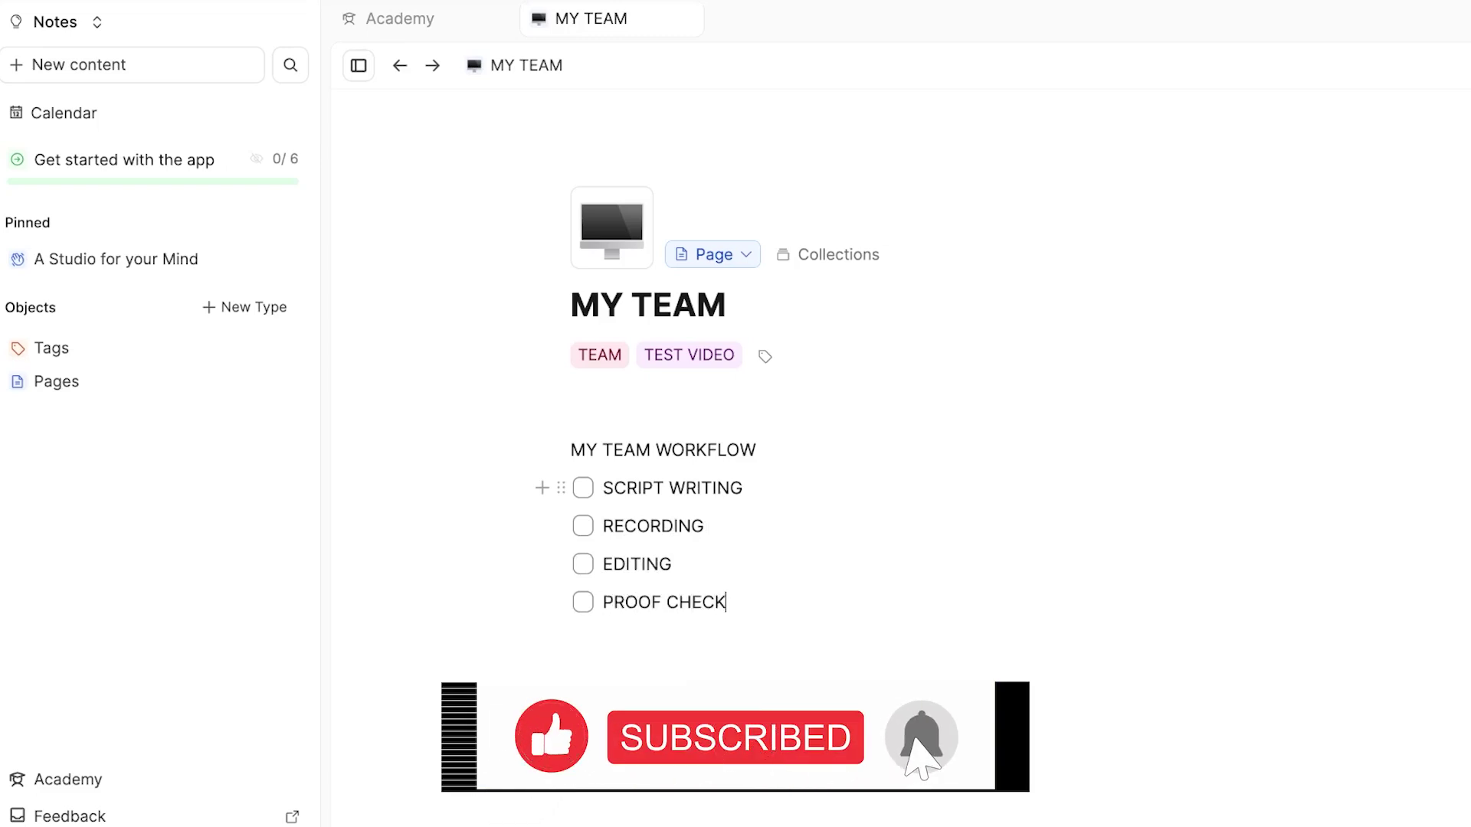
key(Return)
text(UPLOAD)
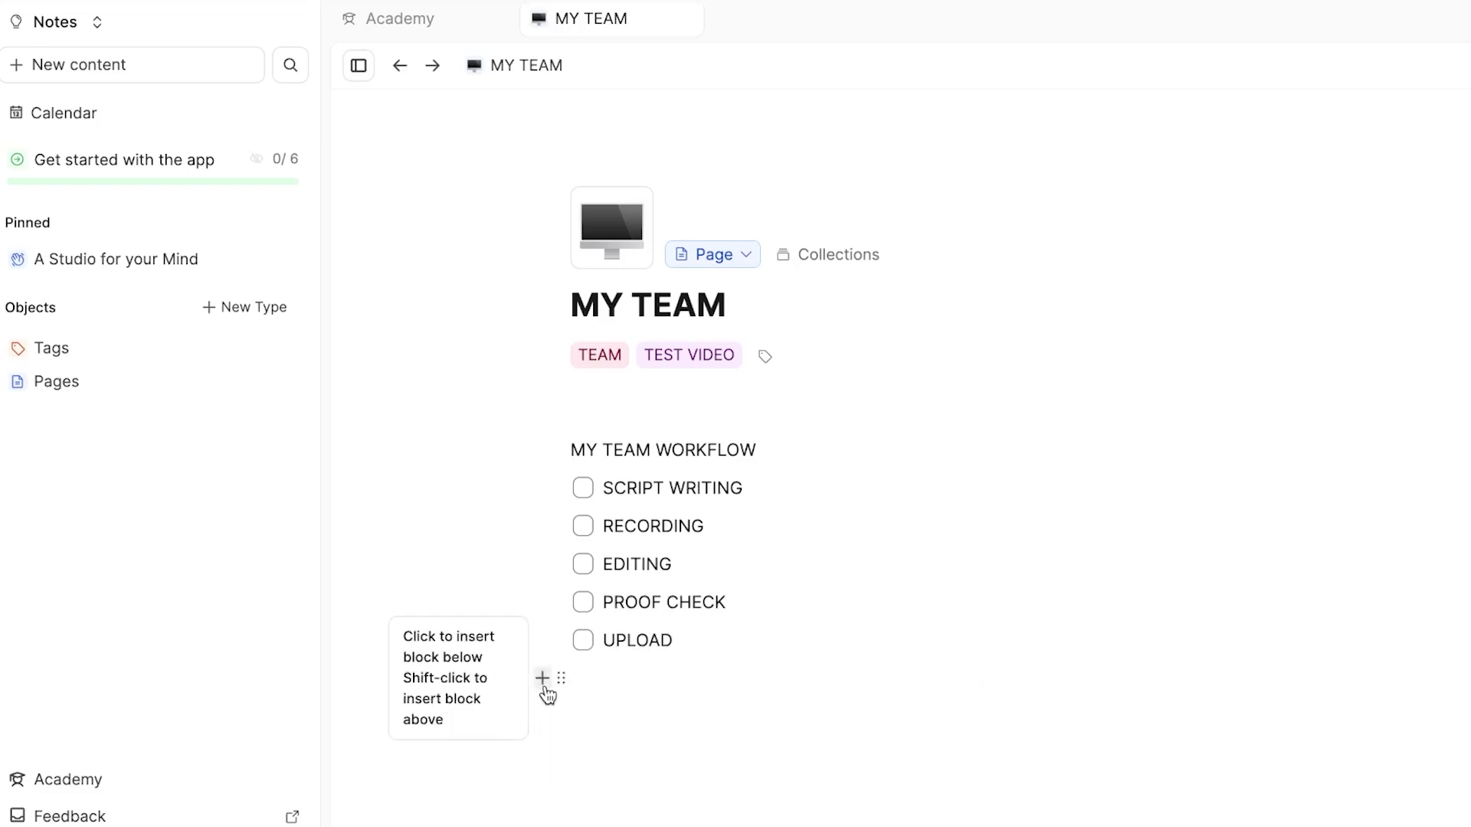
- Add a line below UPLOAD, briefly make it a toggle, then revert it to plain text
click(545, 686)
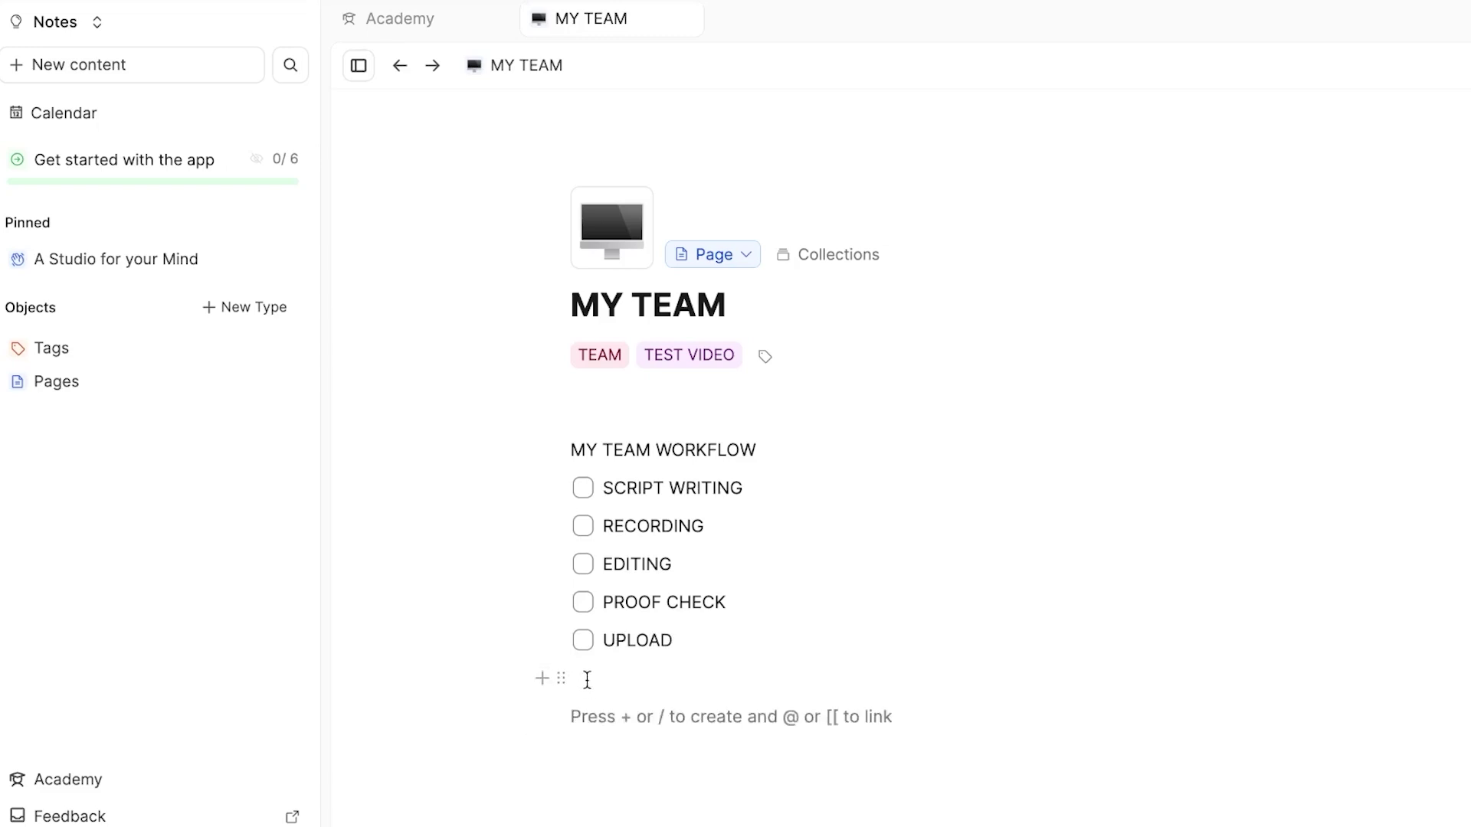
click(585, 678)
text(+)
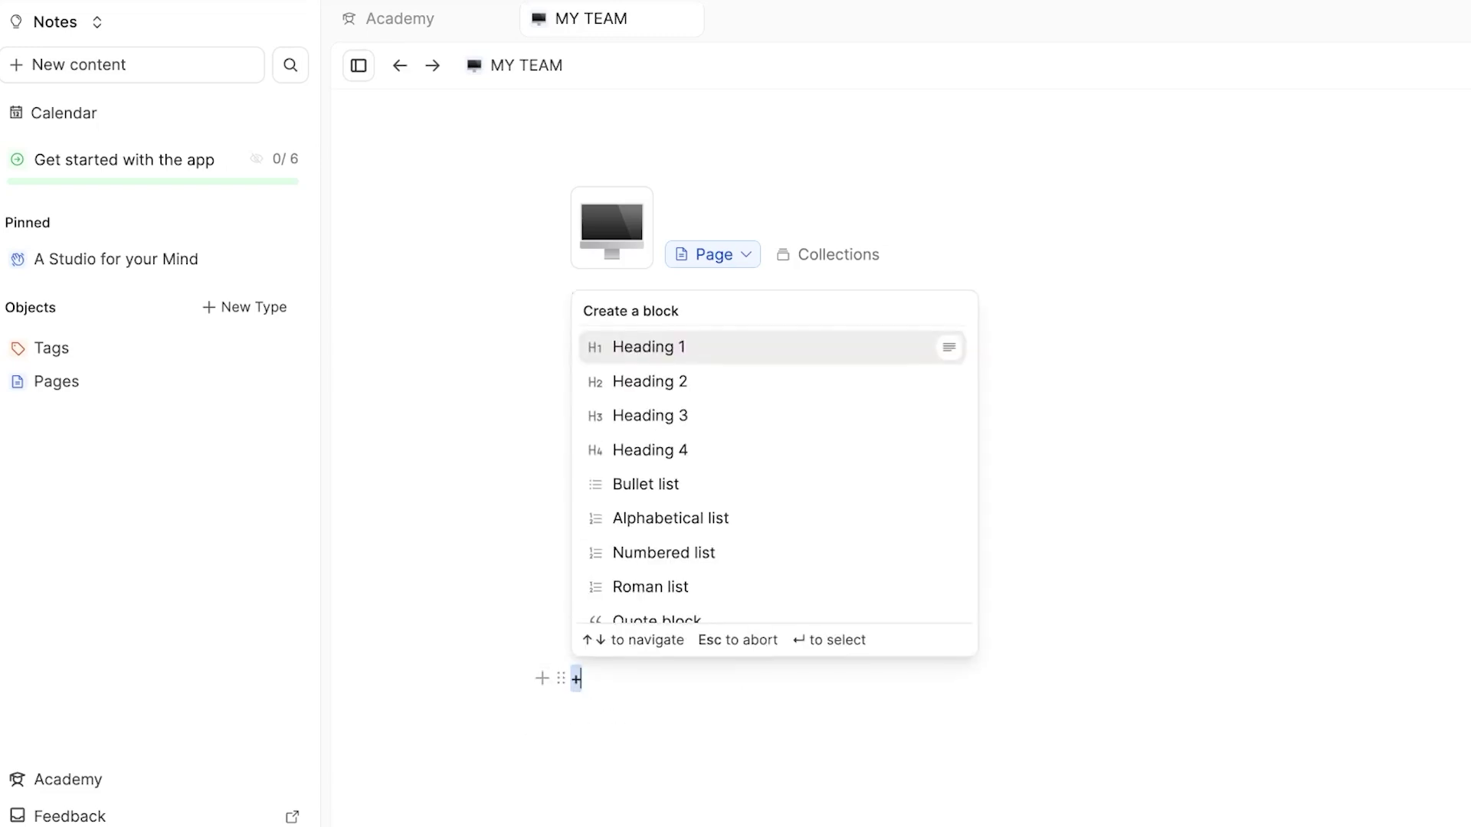
scroll(687, 529, down, 3)
scroll(688, 528, down, 5)
scroll(685, 529, up, 5)
click(641, 361)
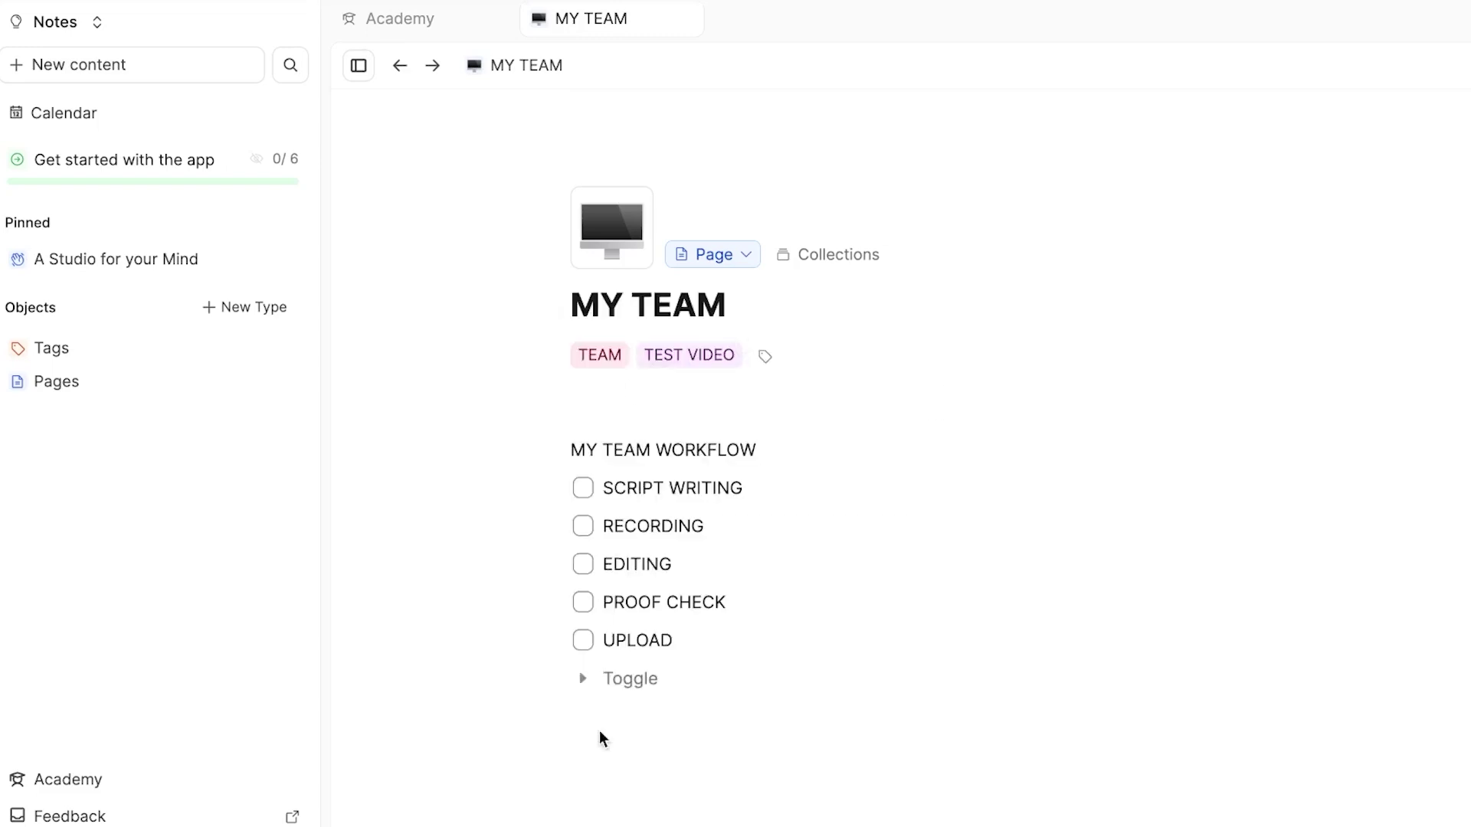
key(BackSpace)
- Insert a File object on that line from the + menu's Create an object section
text(+)
scroll(750, 492, down, 3)
scroll(751, 494, down, 1)
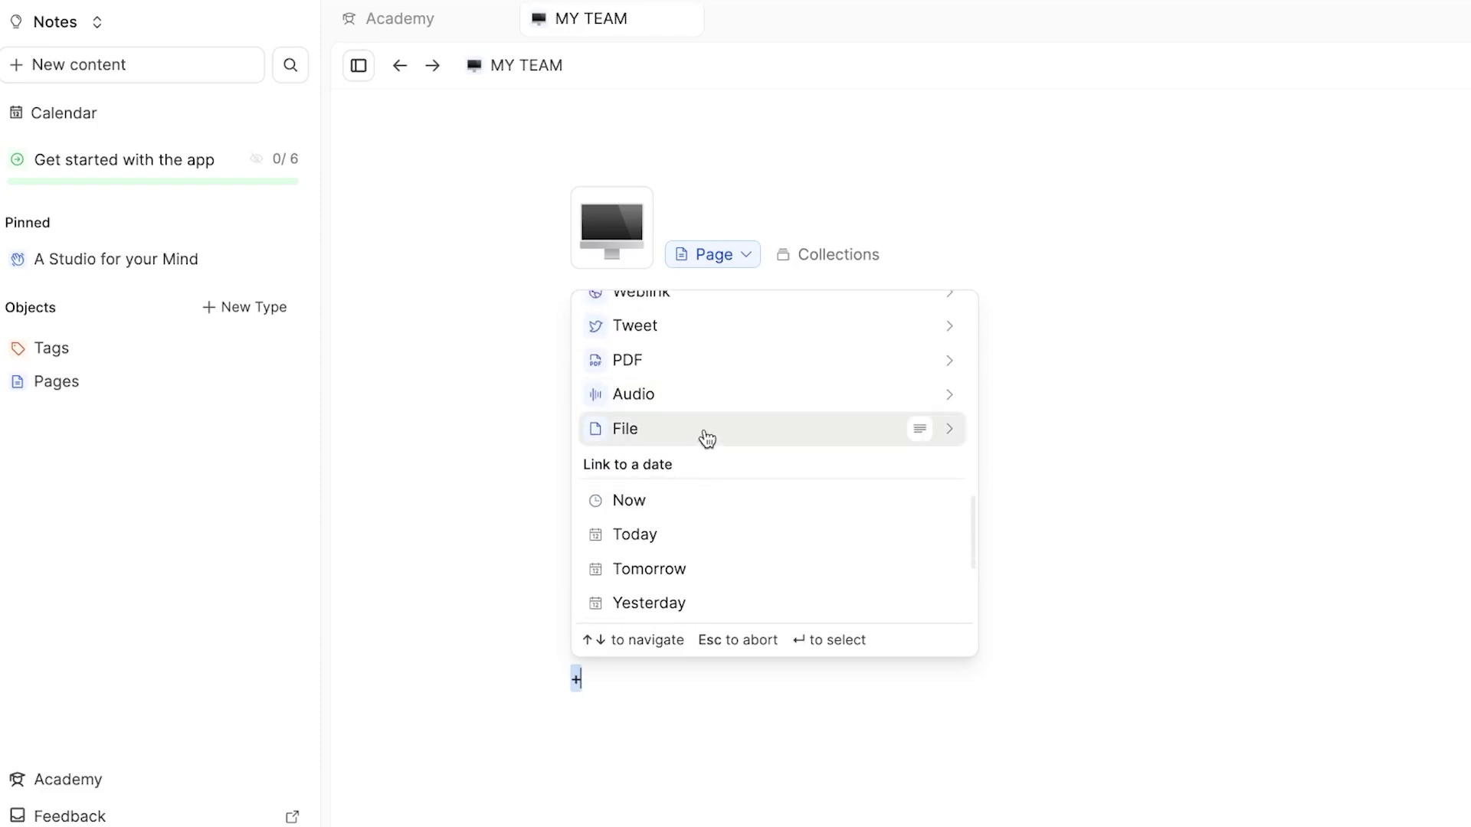
scroll(693, 534, up, 5)
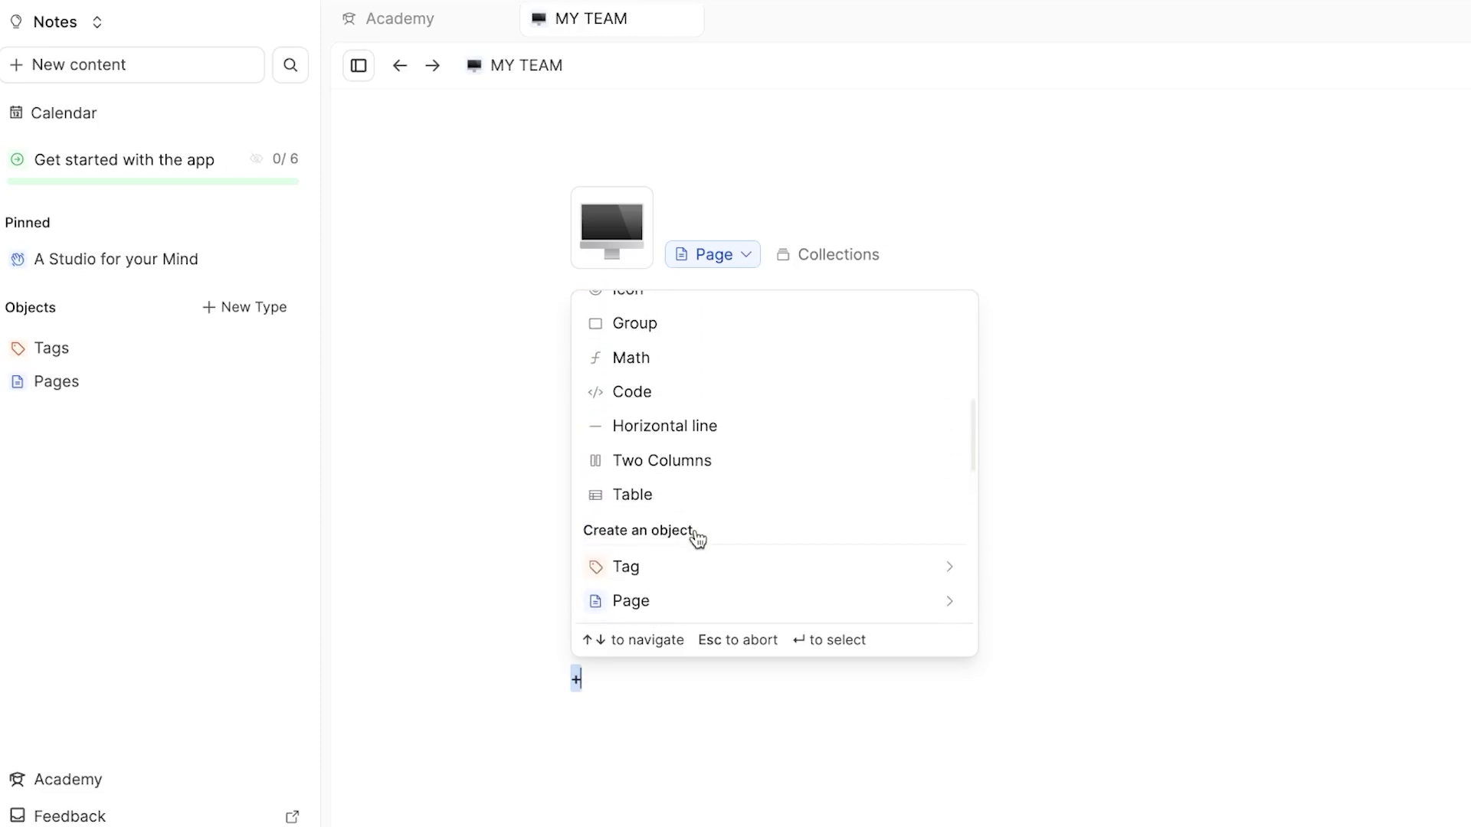
scroll(695, 530, down, 4)
scroll(698, 539, down, 2)
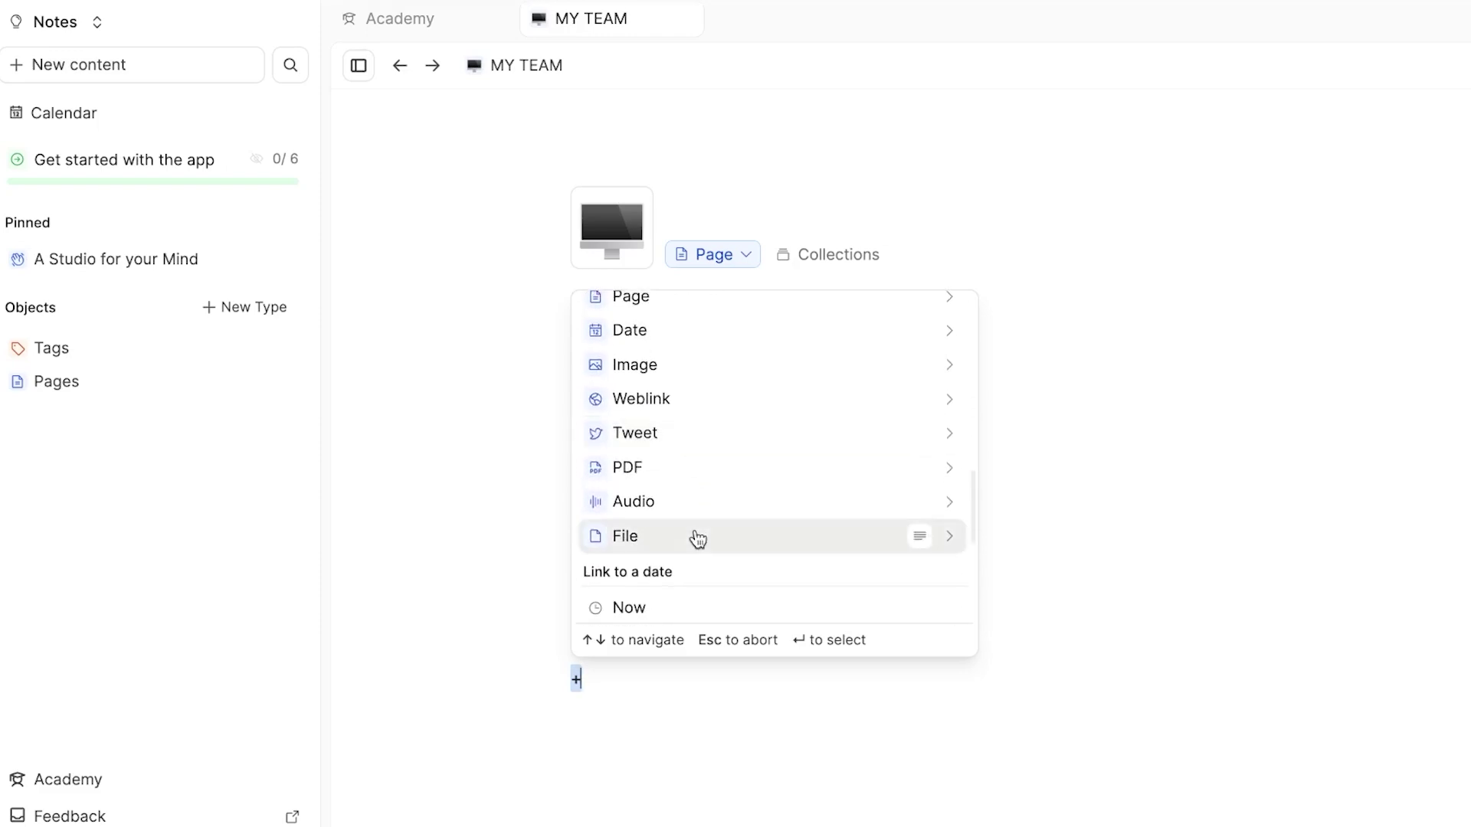
scroll(697, 539, up, 3)
scroll(698, 540, down, 2)
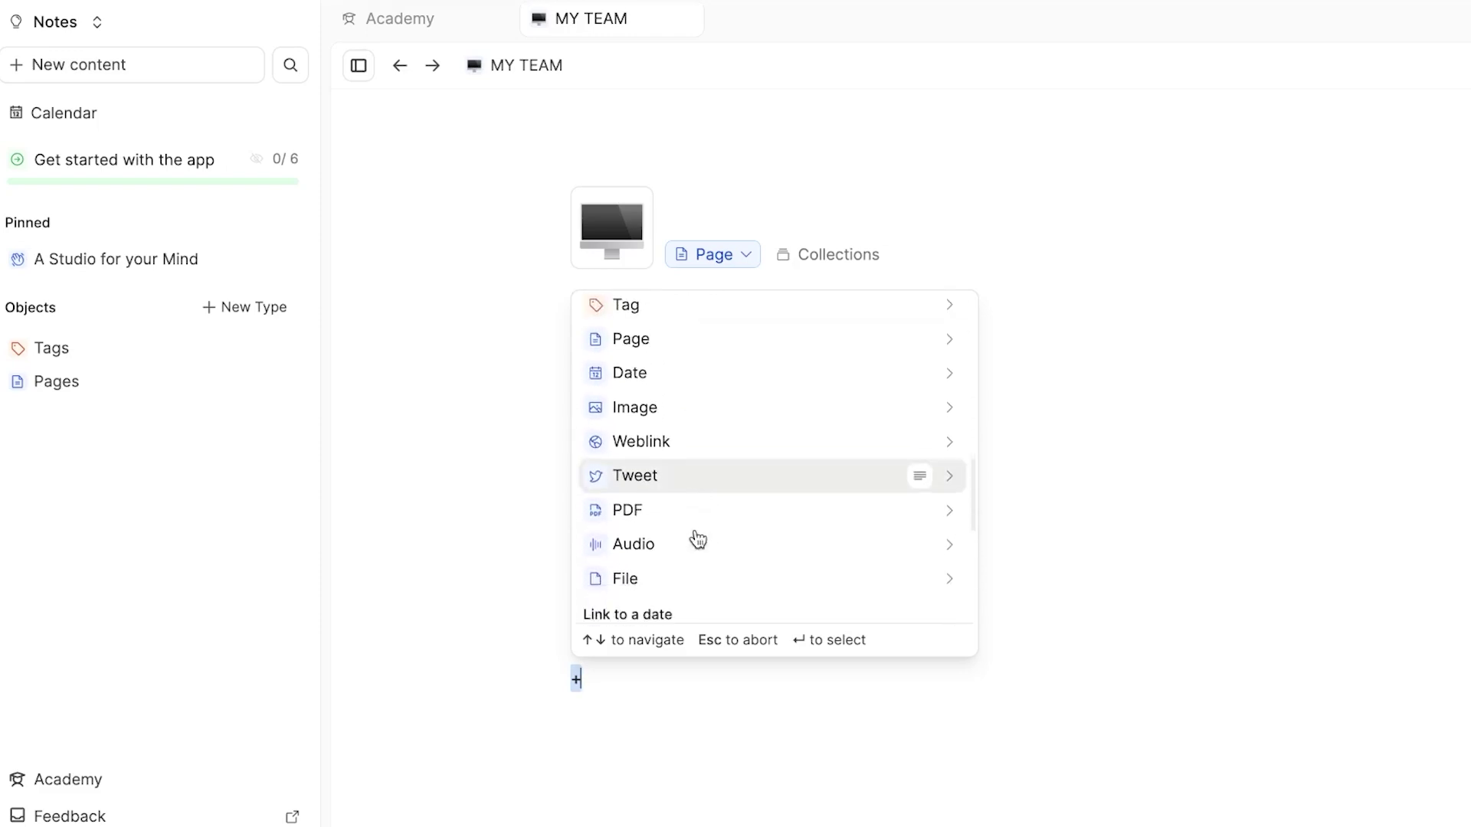
click(657, 594)
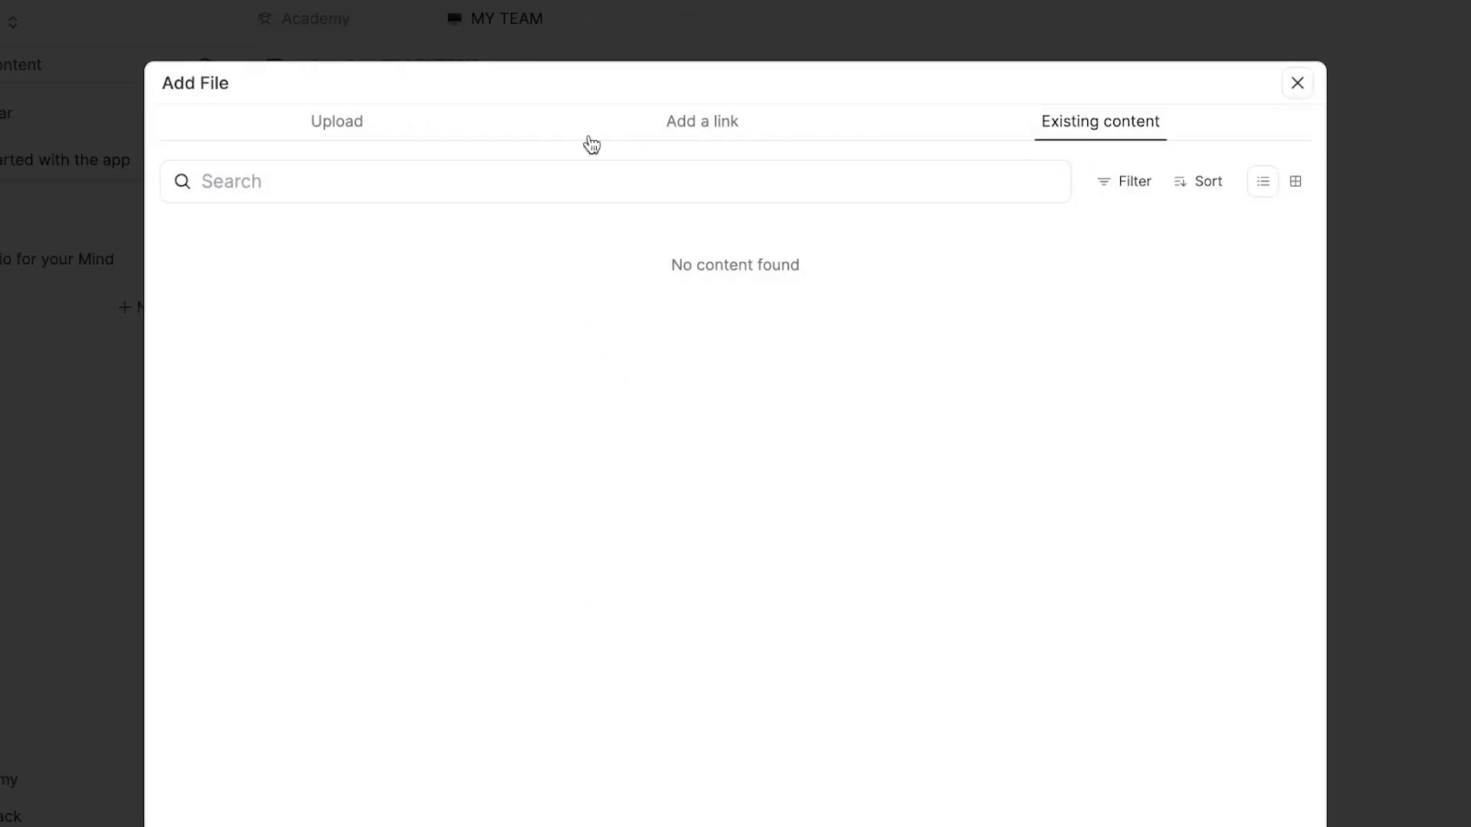
- Upload the '03单元 History detectives' PDF by pasting it, then start an empty block below
click(354, 134)
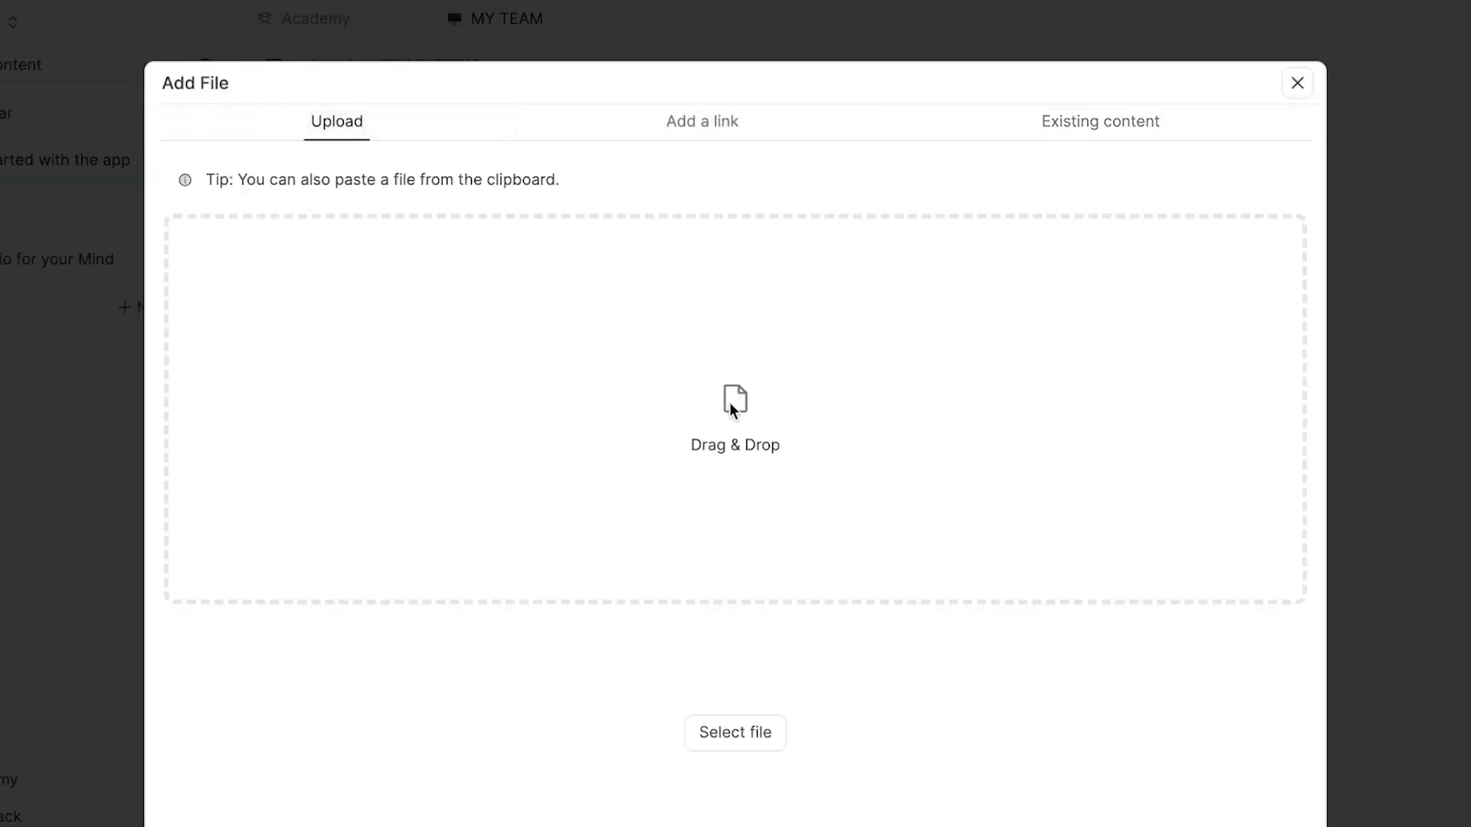
key(ctrl+v)
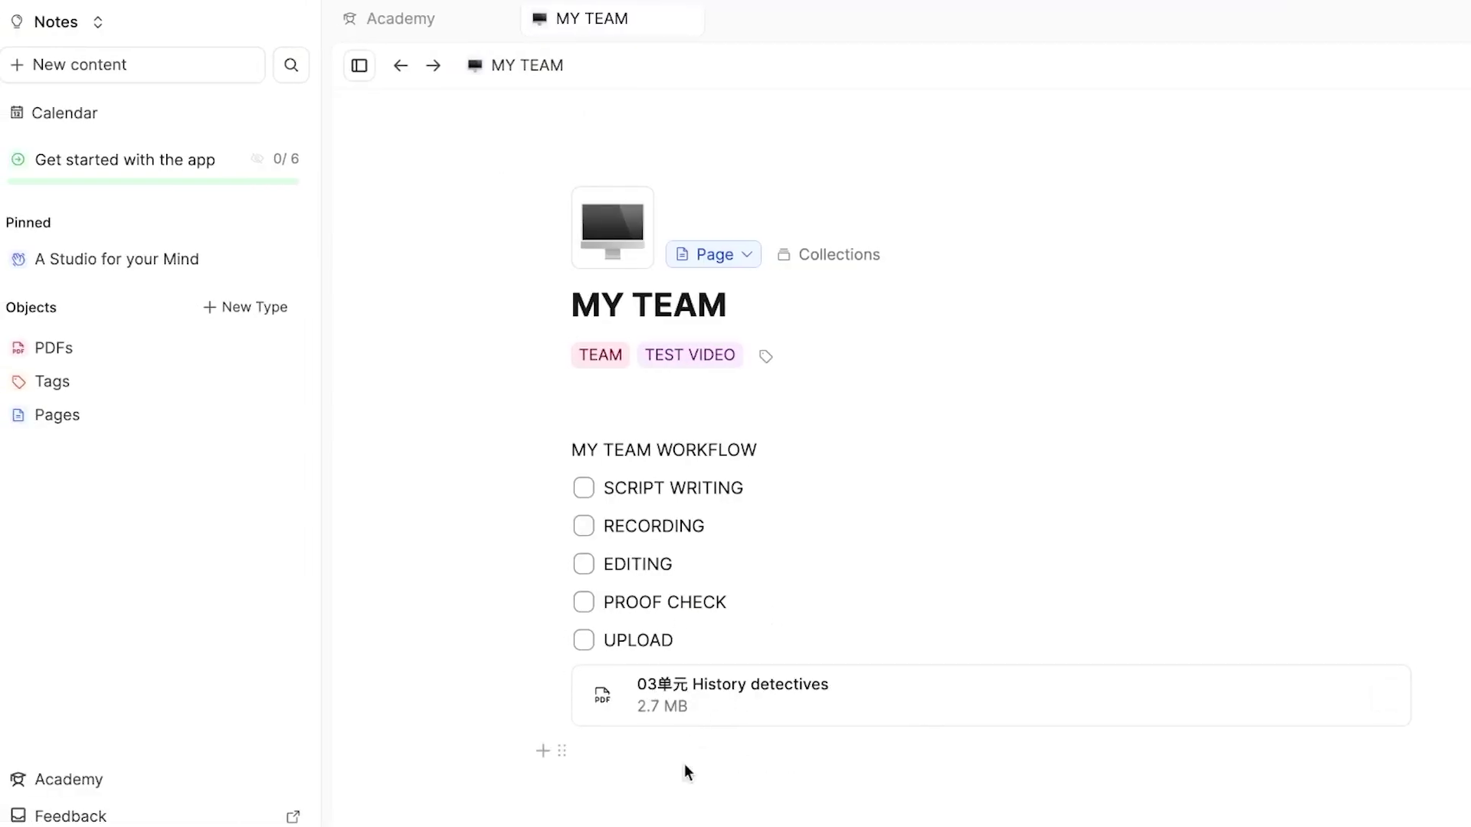
click(585, 749)
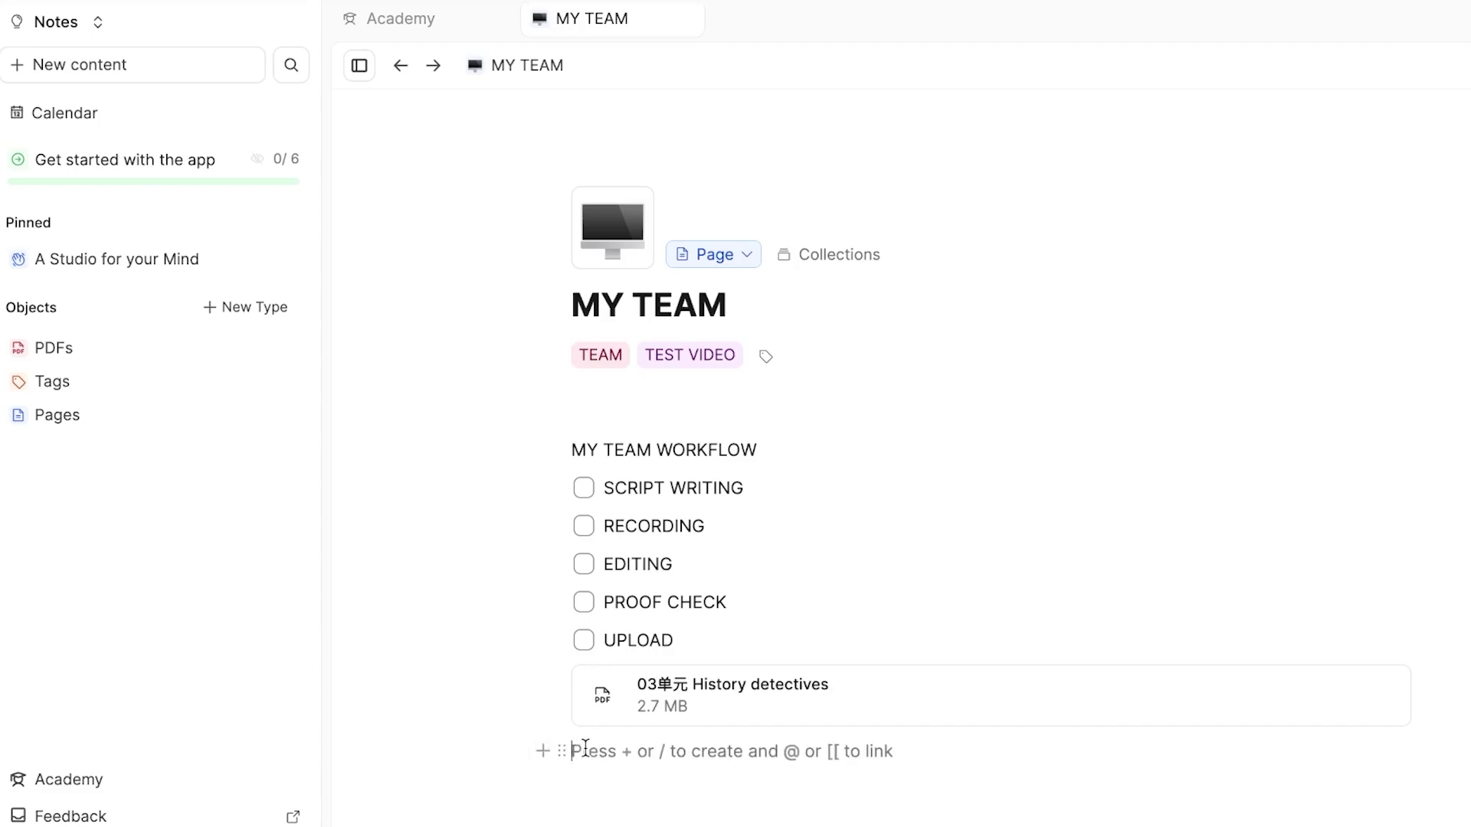
- Insert a link to tomorrow's date below the PDF using the + menu
text(+)
scroll(689, 600, down, 10)
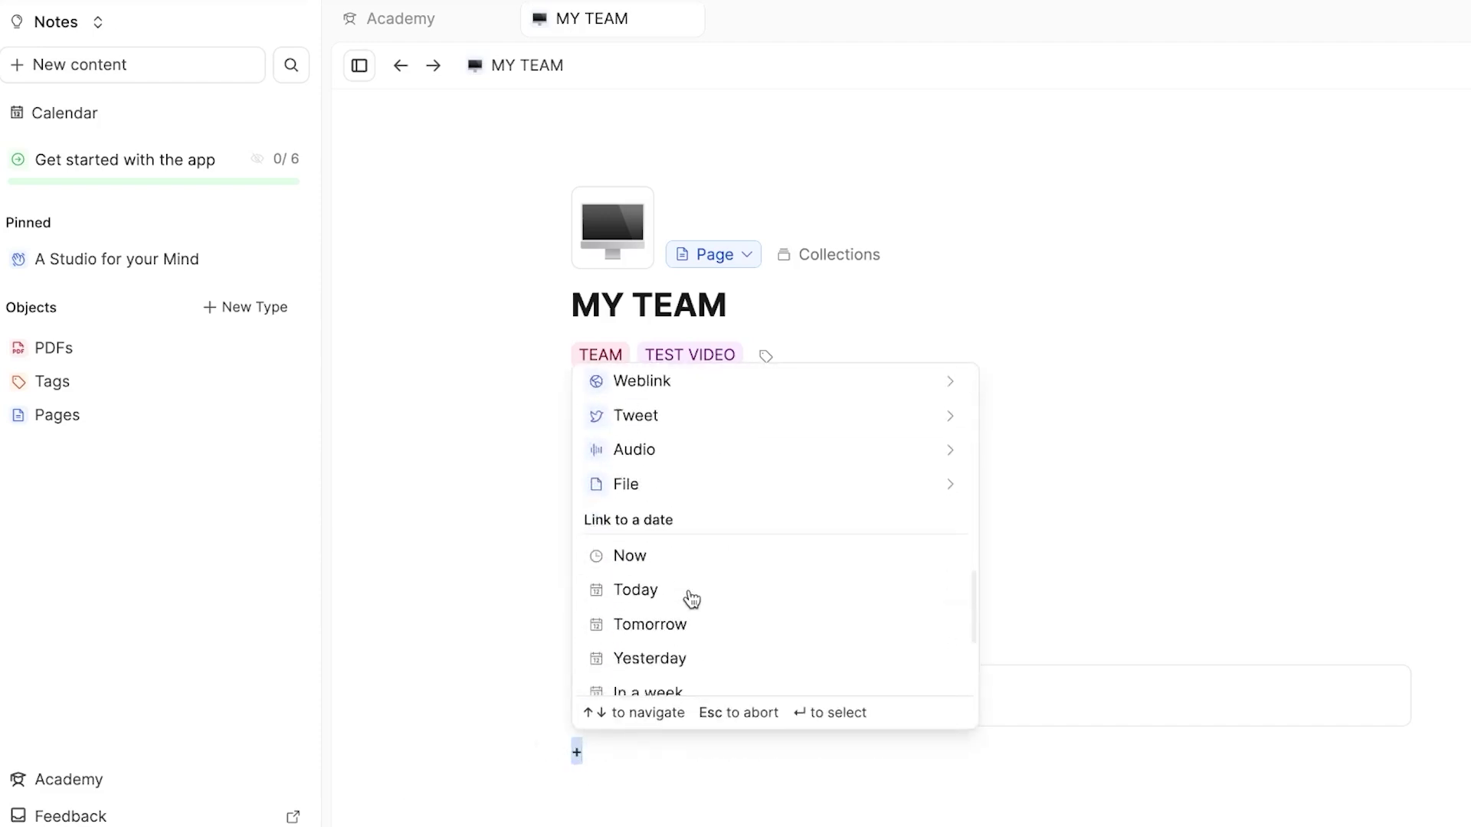
scroll(692, 599, up, 1)
scroll(692, 599, down, 4)
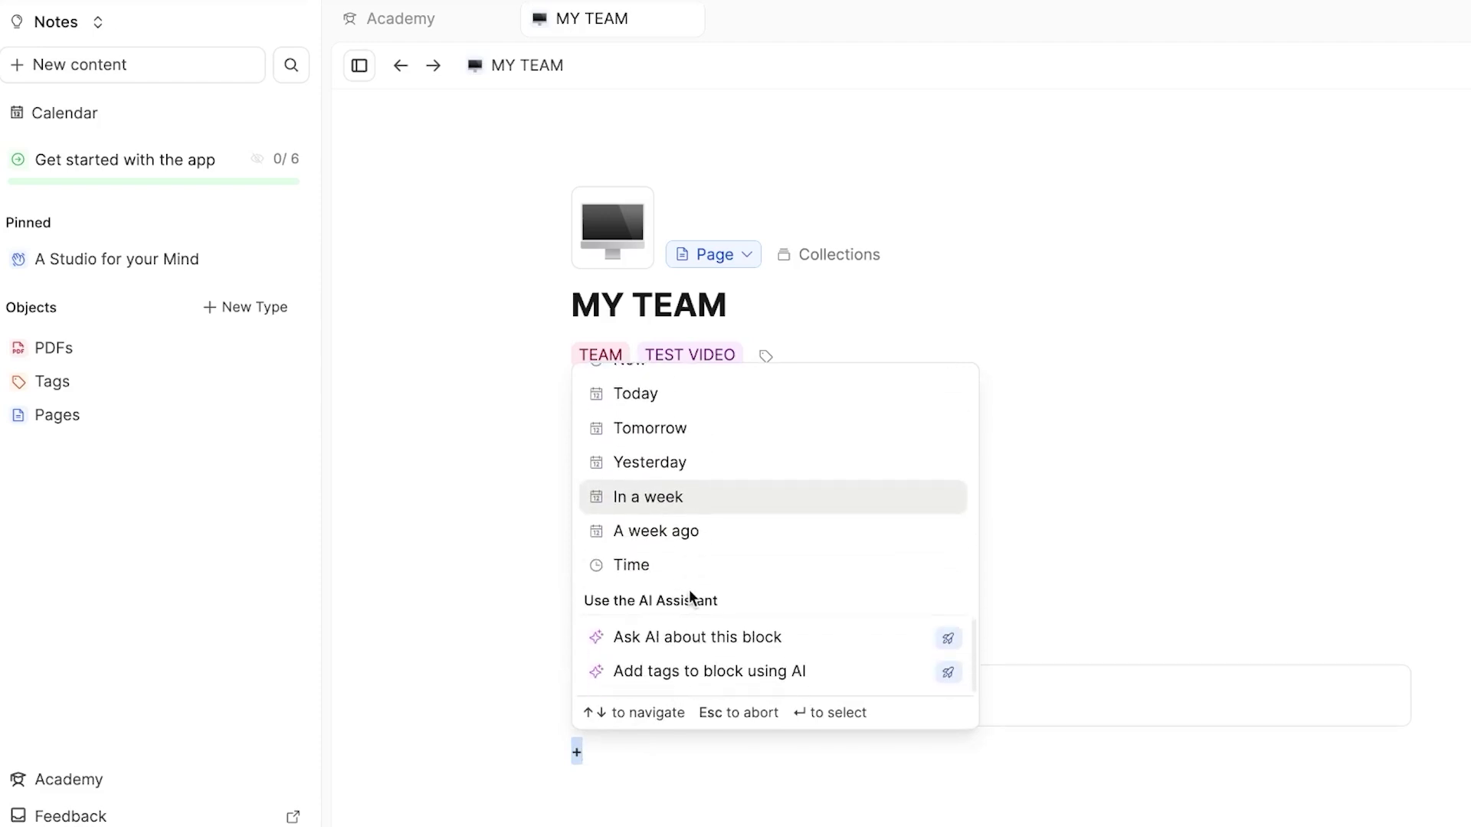
scroll(690, 594, up, 3)
scroll(688, 590, down, 1)
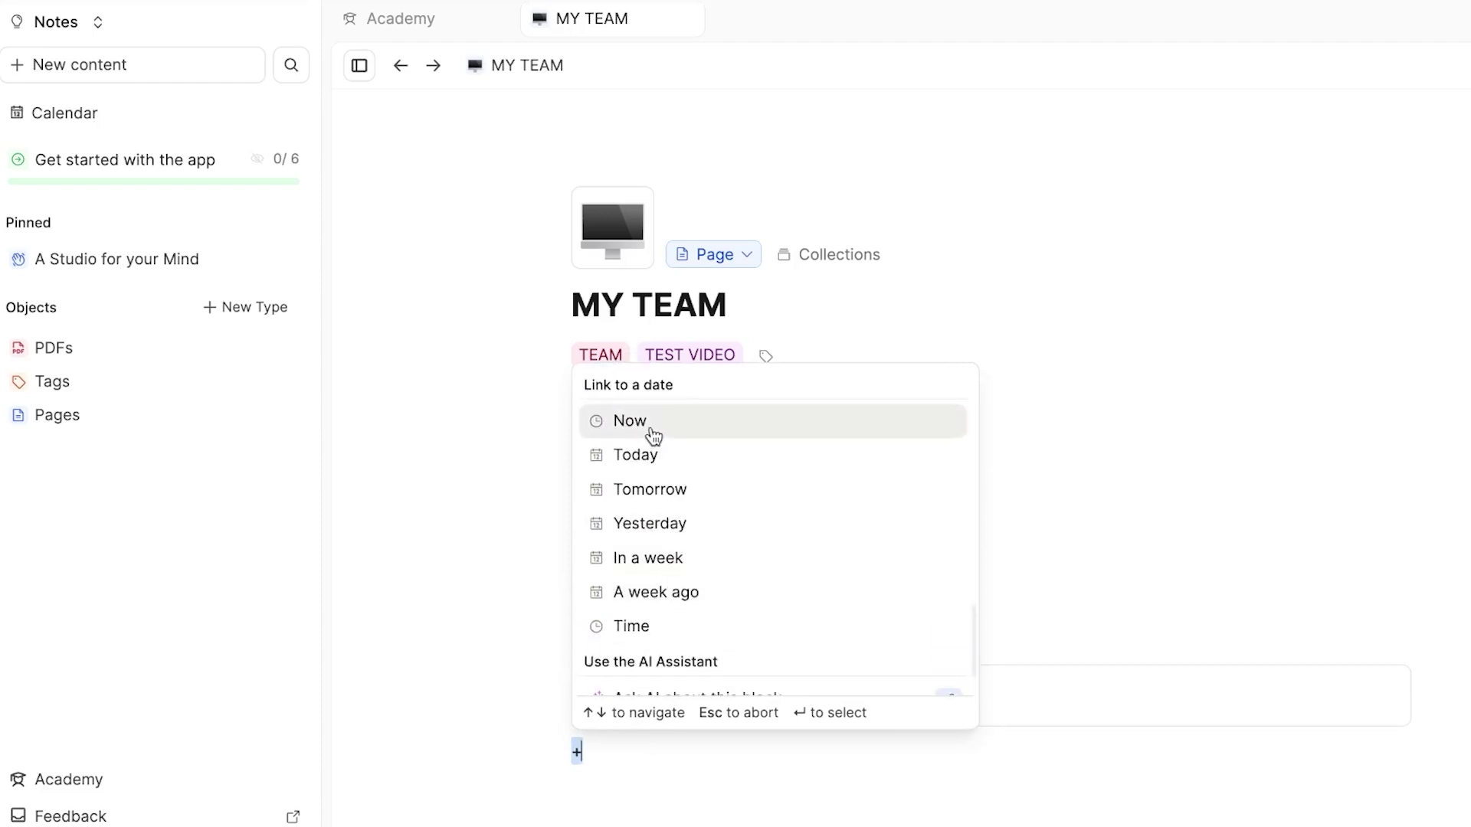
click(664, 494)
- Turn off All-day and set the date link to April 16, 2025, 22:11
mouse_move(682, 742)
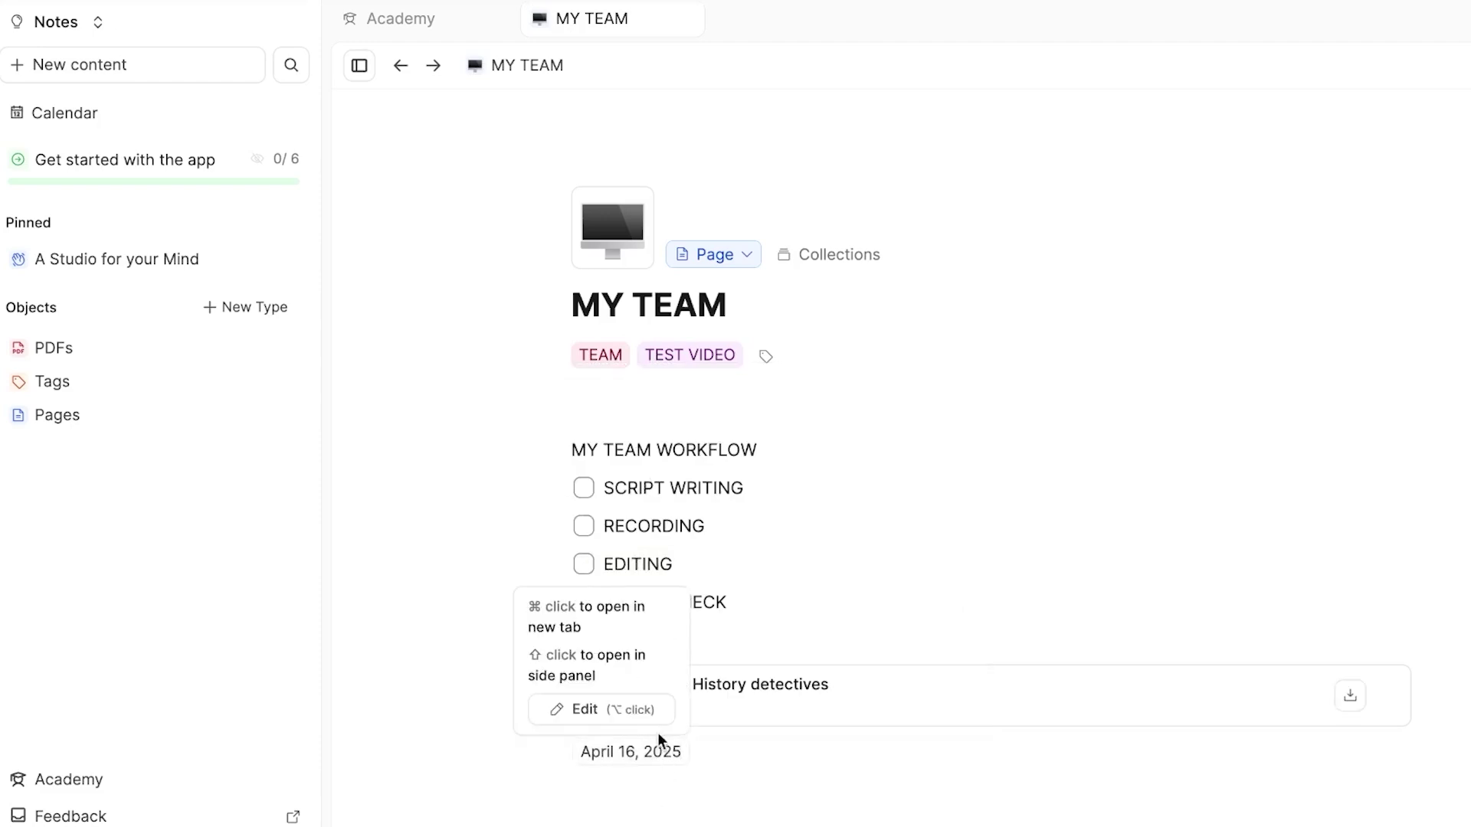
click(584, 713)
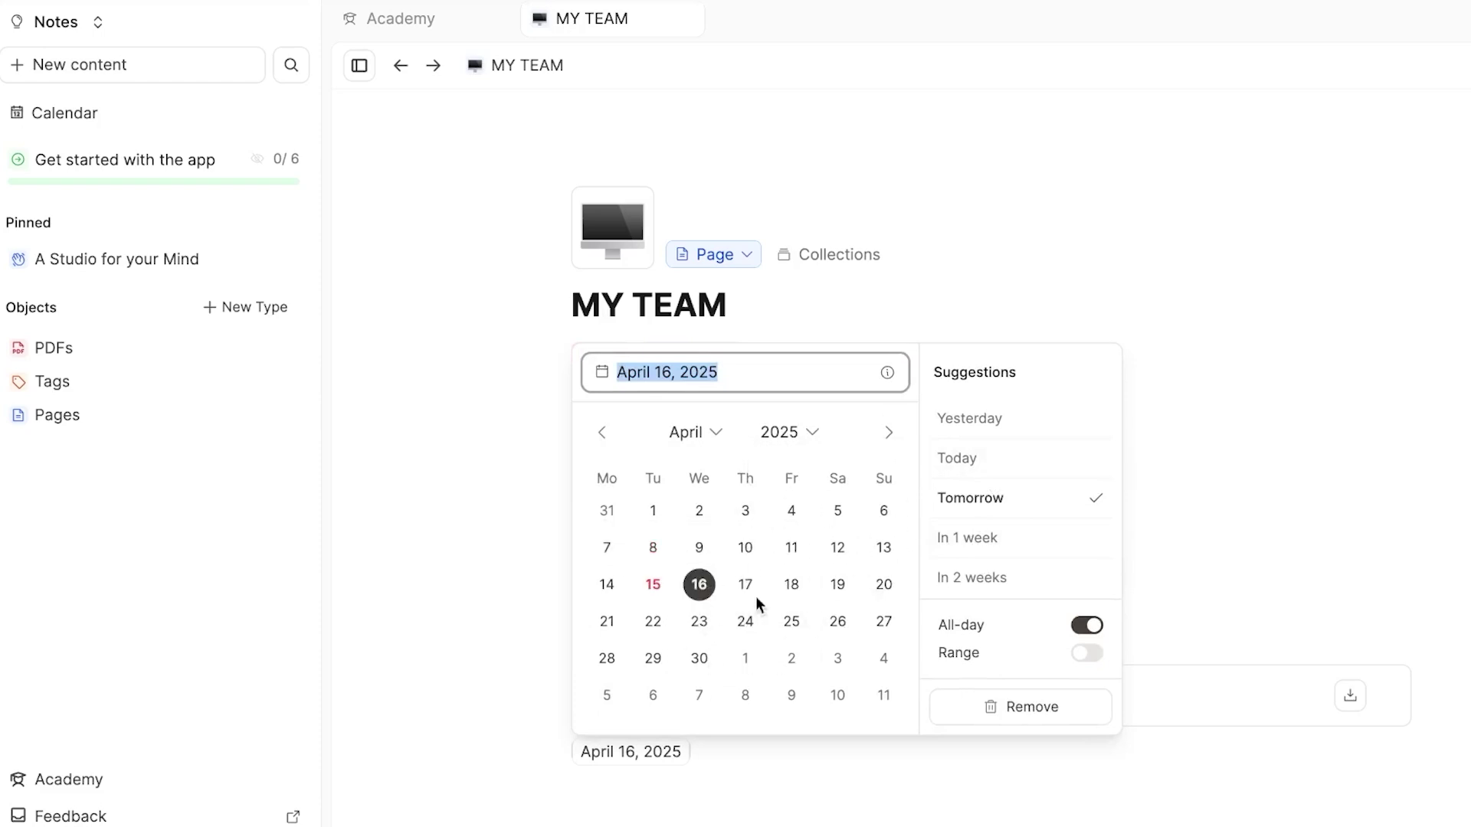
click(1086, 626)
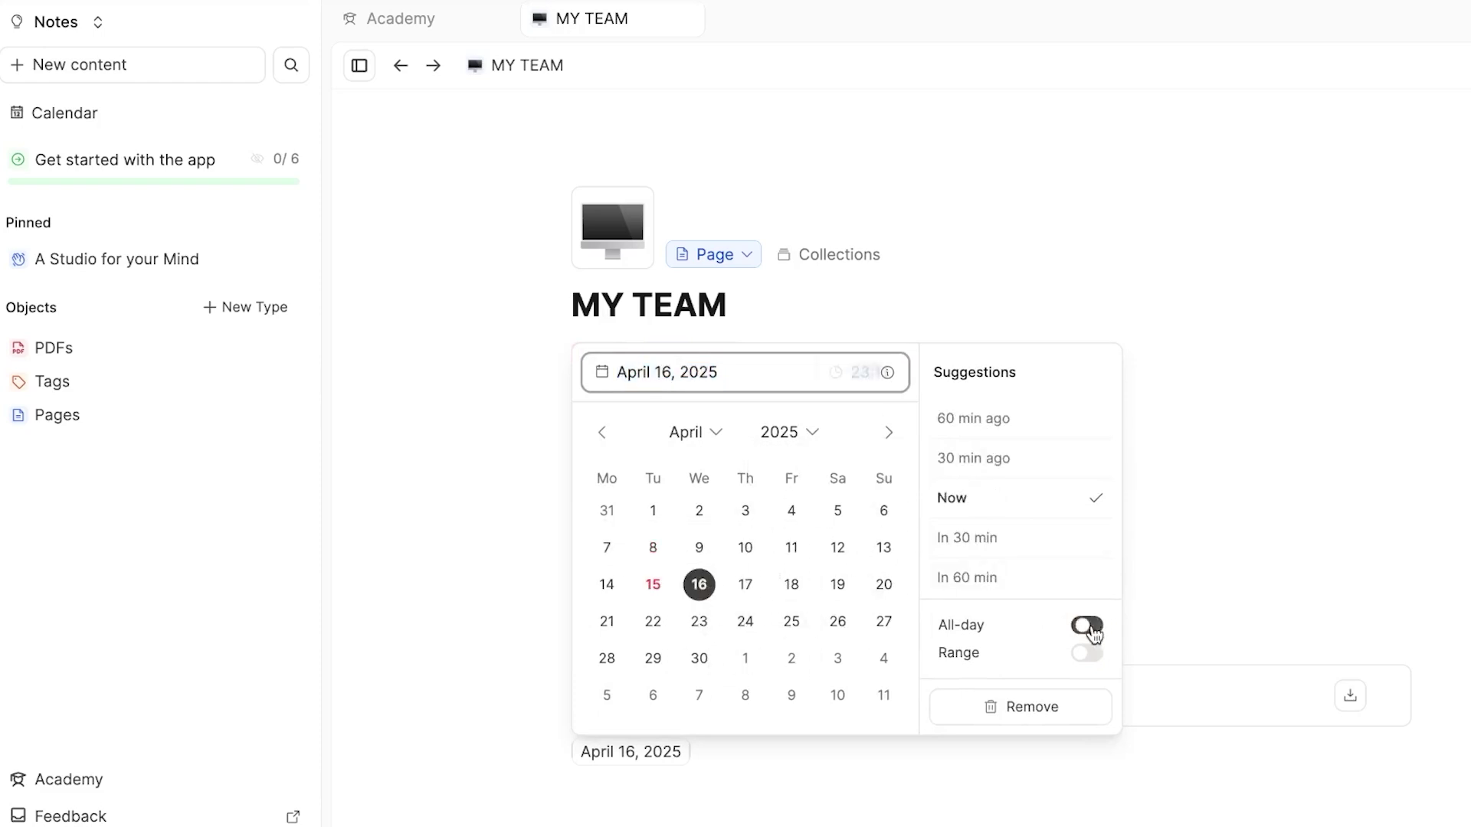
click(988, 412)
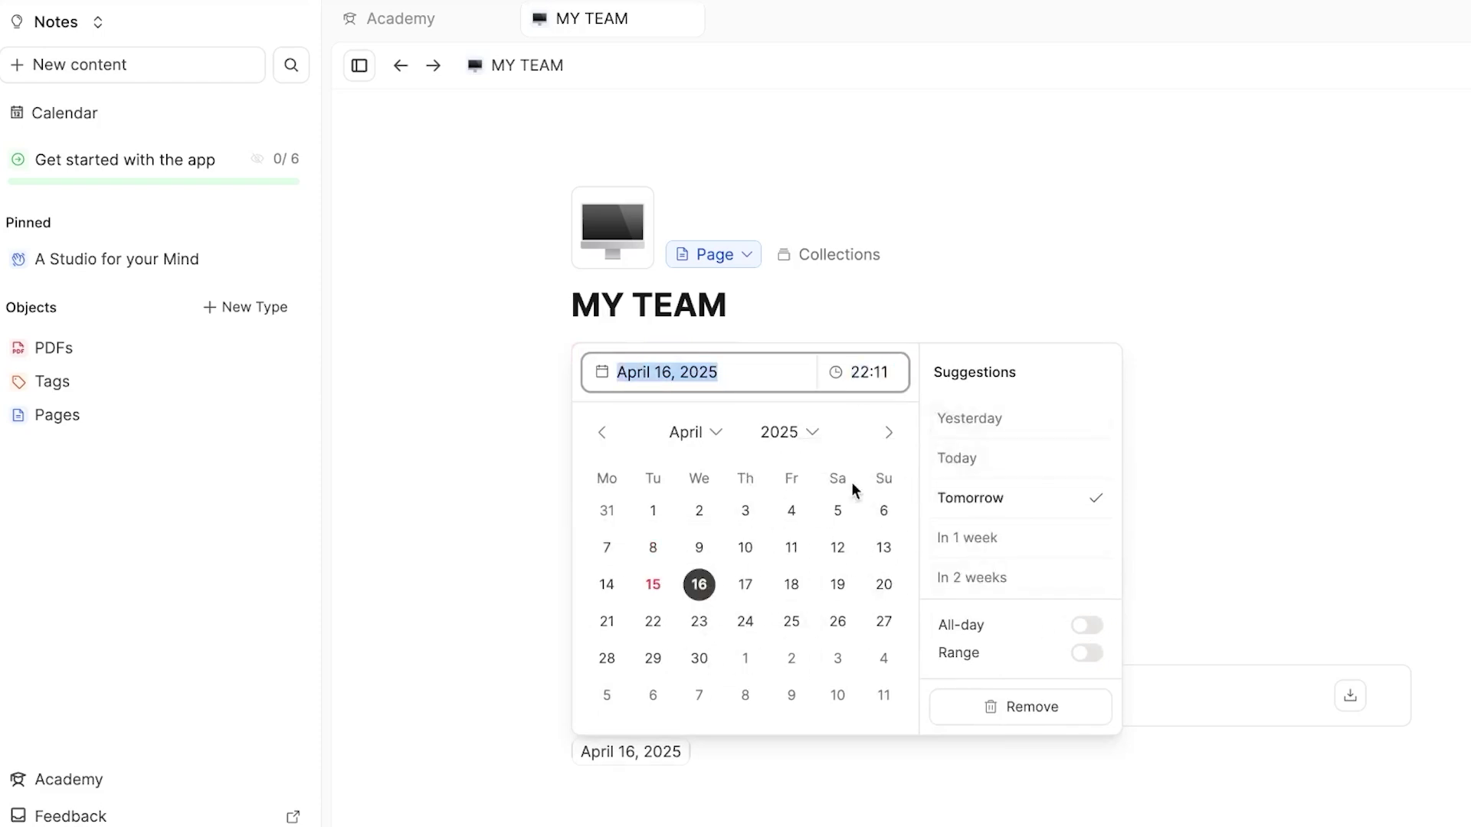
click(978, 505)
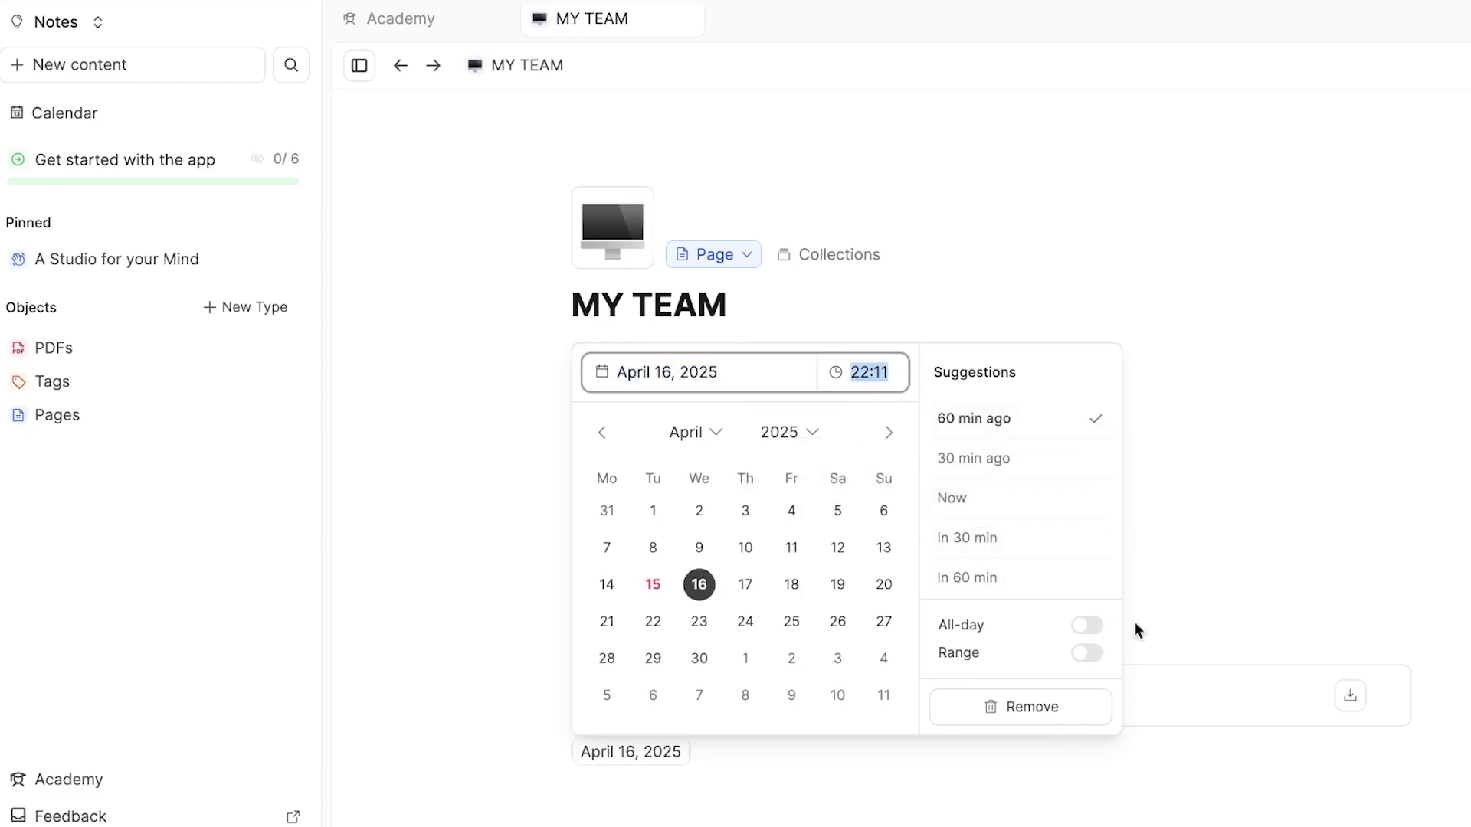
click(1220, 498)
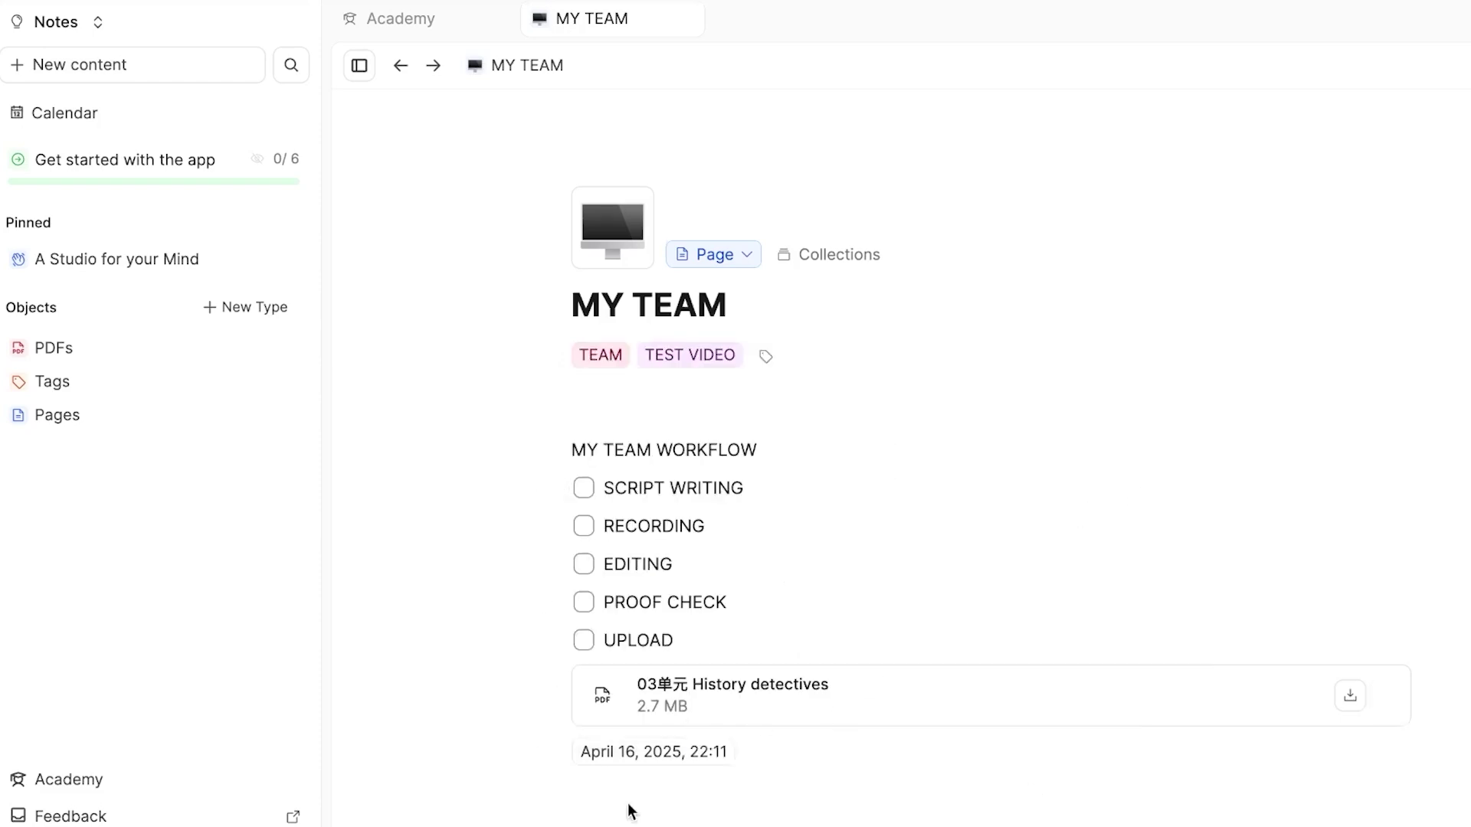
scroll(627, 806, down, 3)
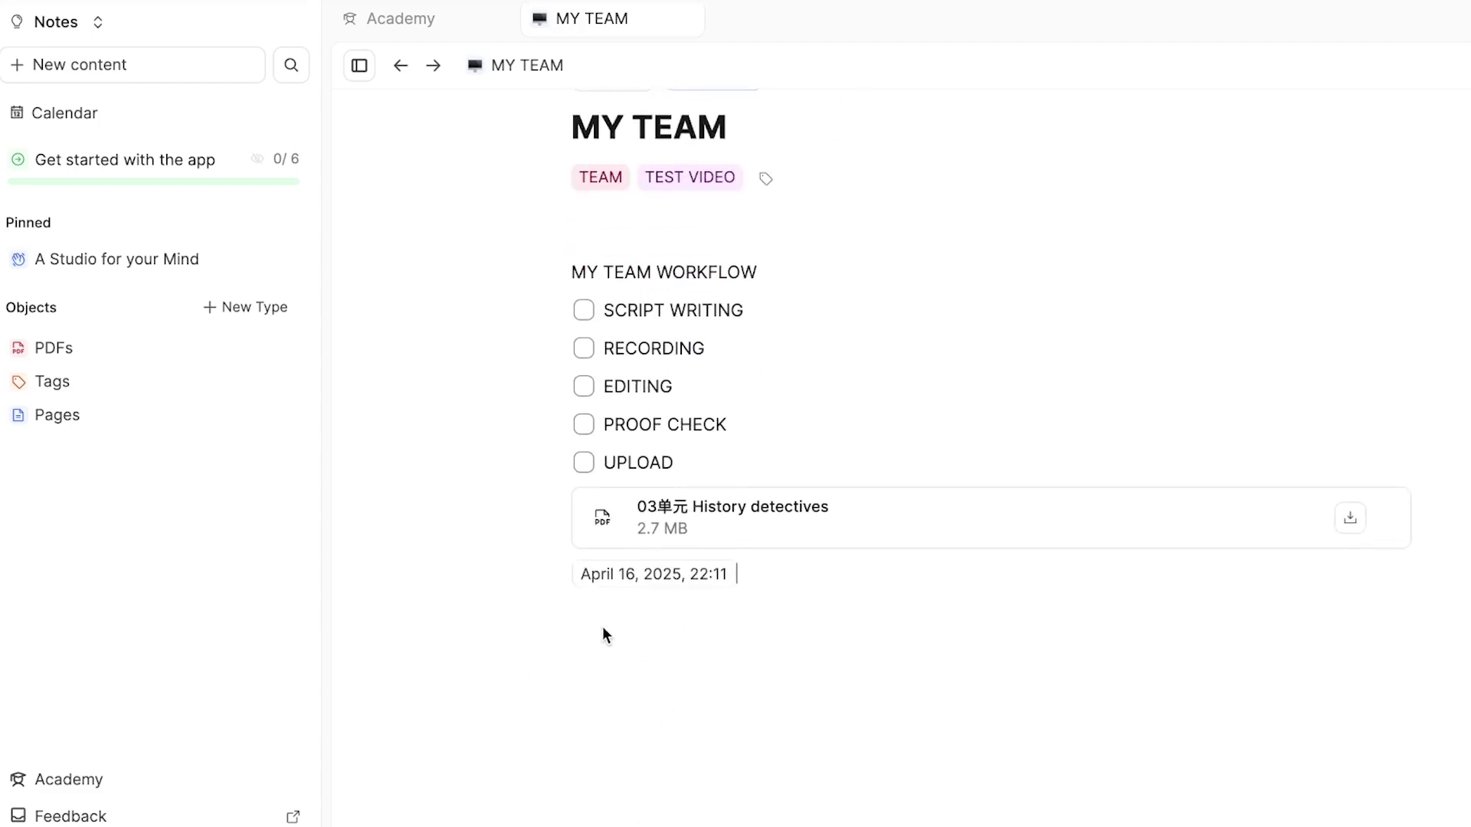
scroll(883, 289, up, 3)
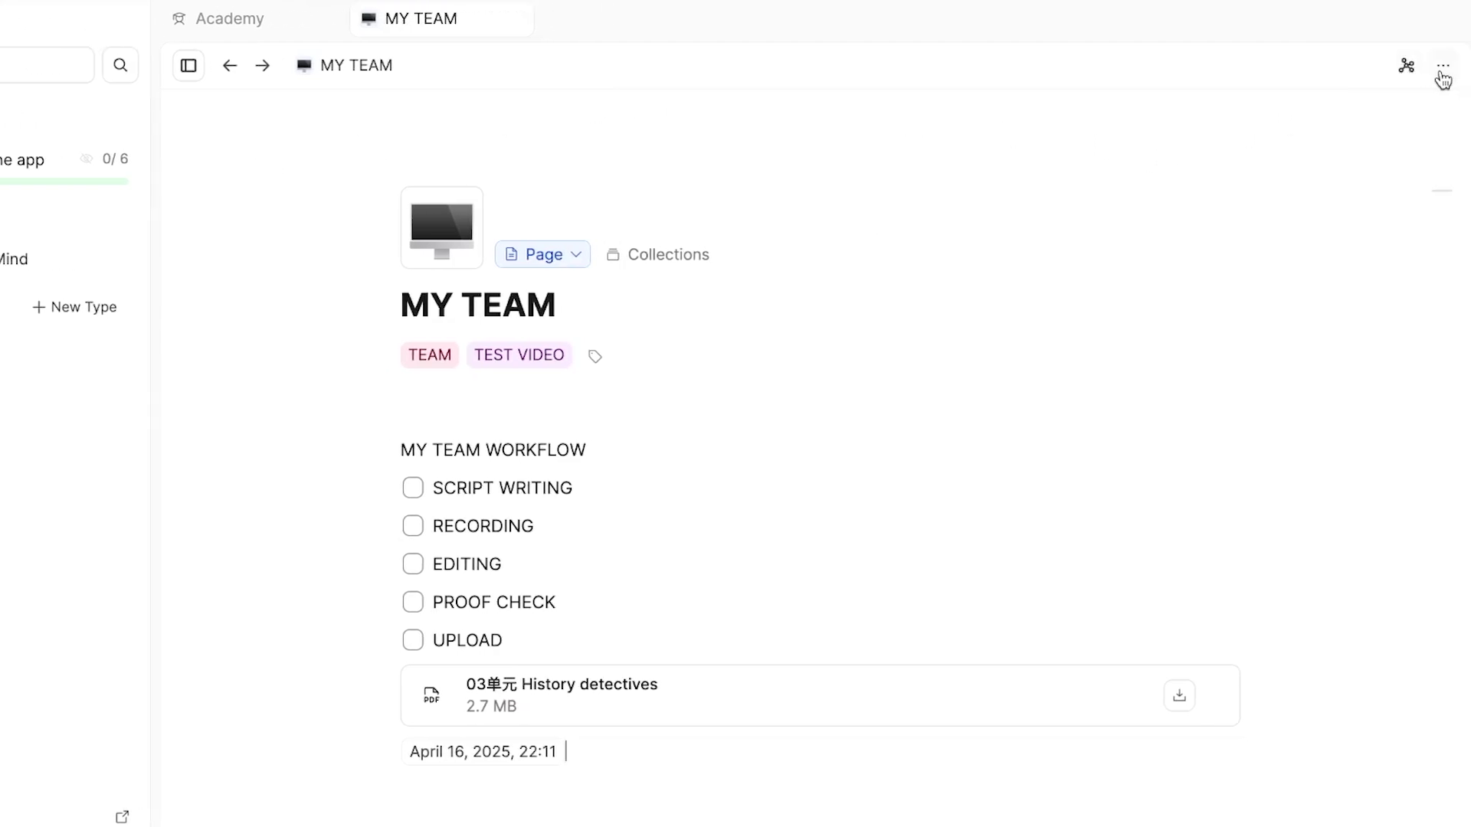
click(1442, 70)
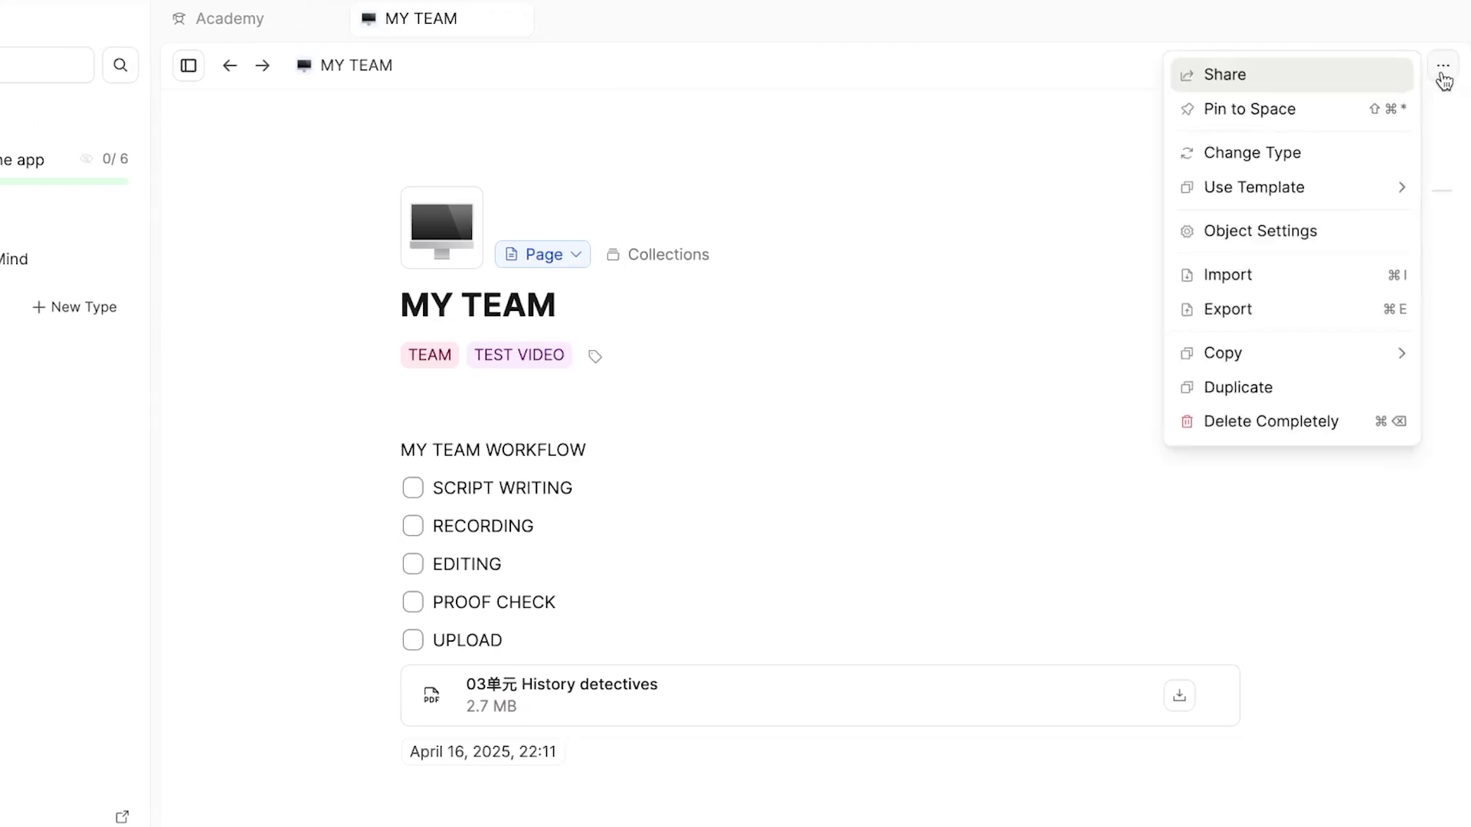
click(1265, 74)
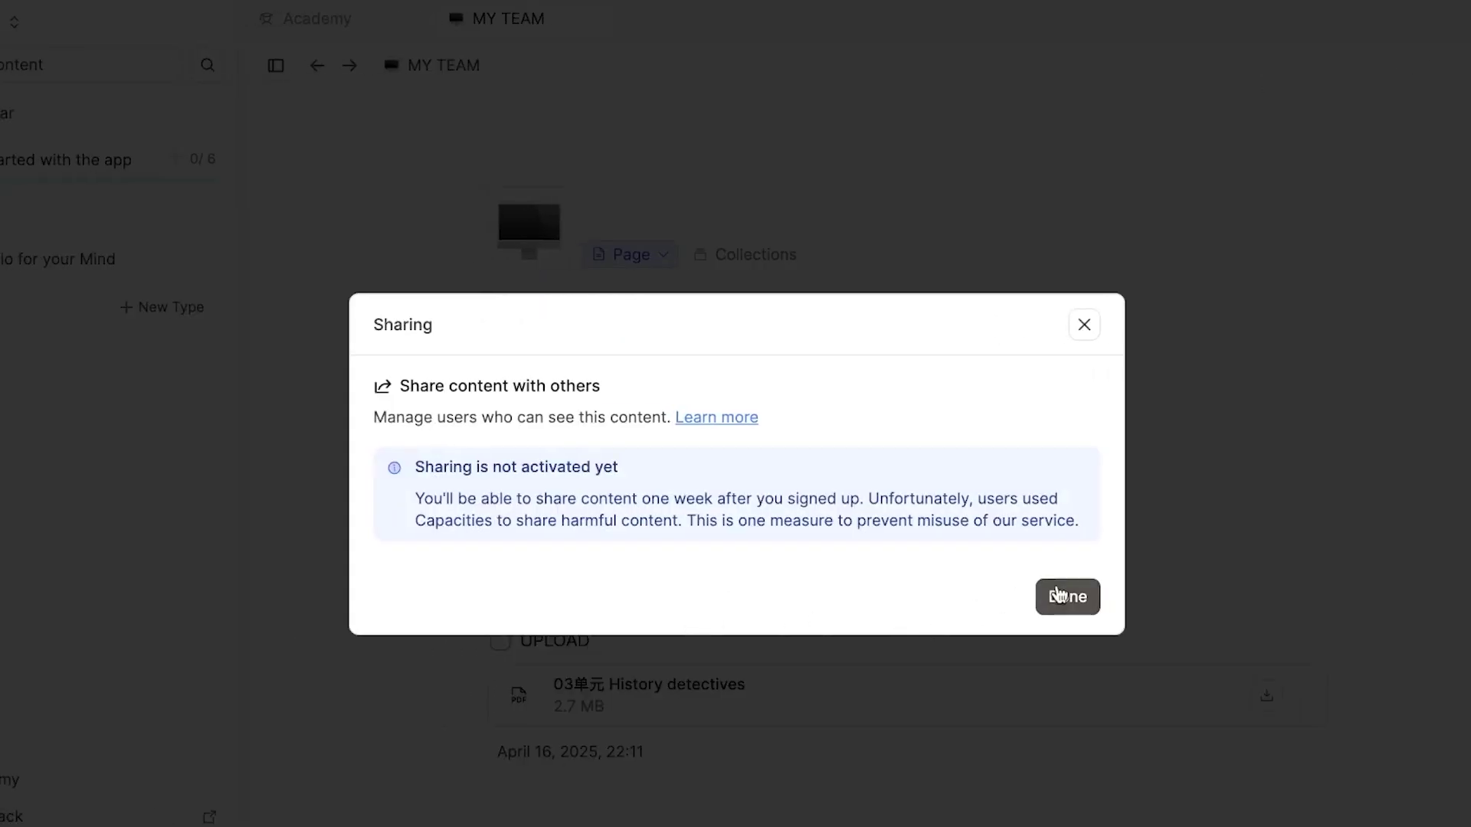
click(1067, 597)
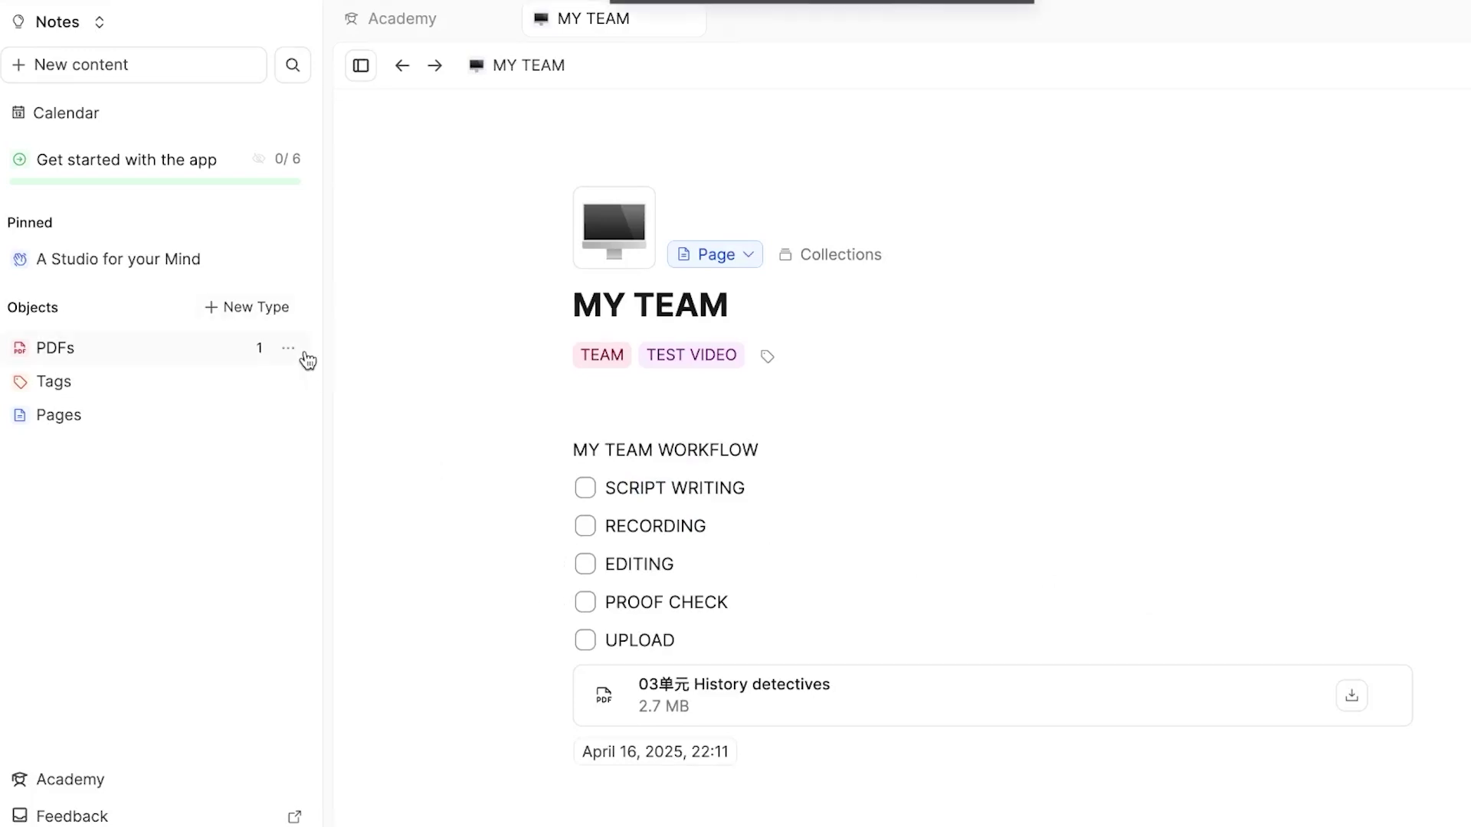
- Open the April 16, 2025 daily note and follow its MY TEAM date reference back to MY TEAM
click(107, 117)
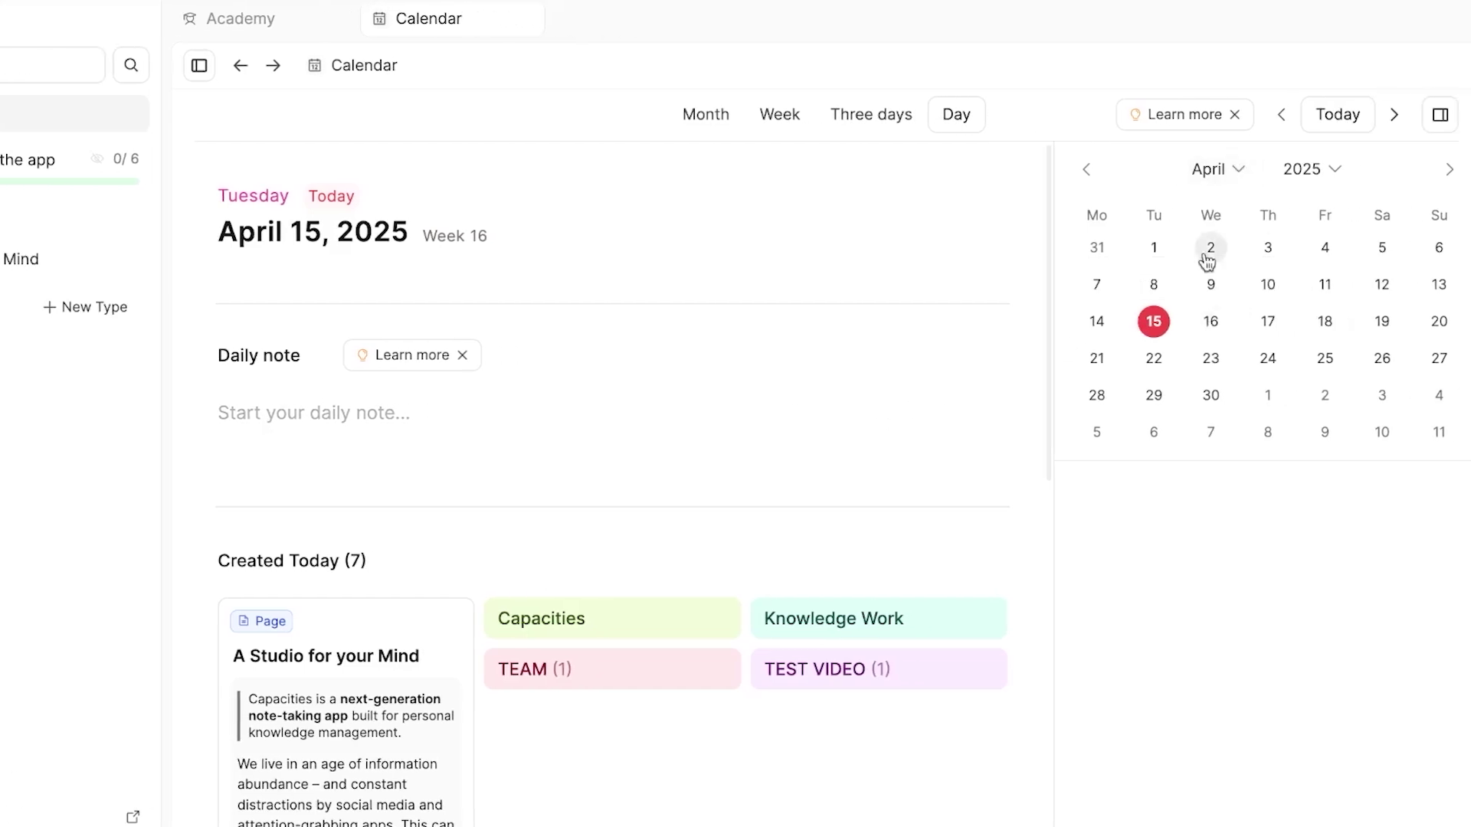
click(1209, 322)
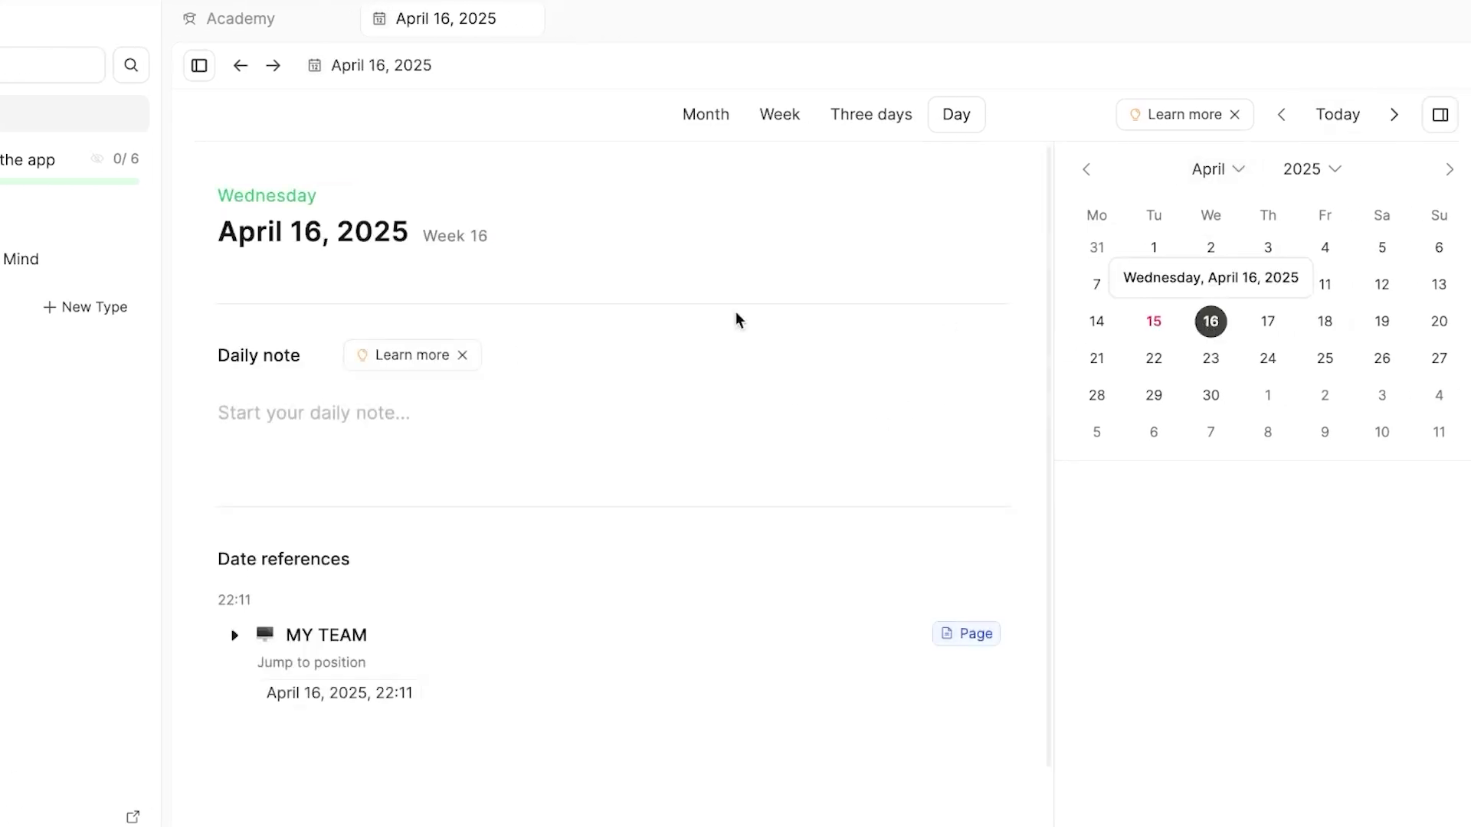
click(263, 416)
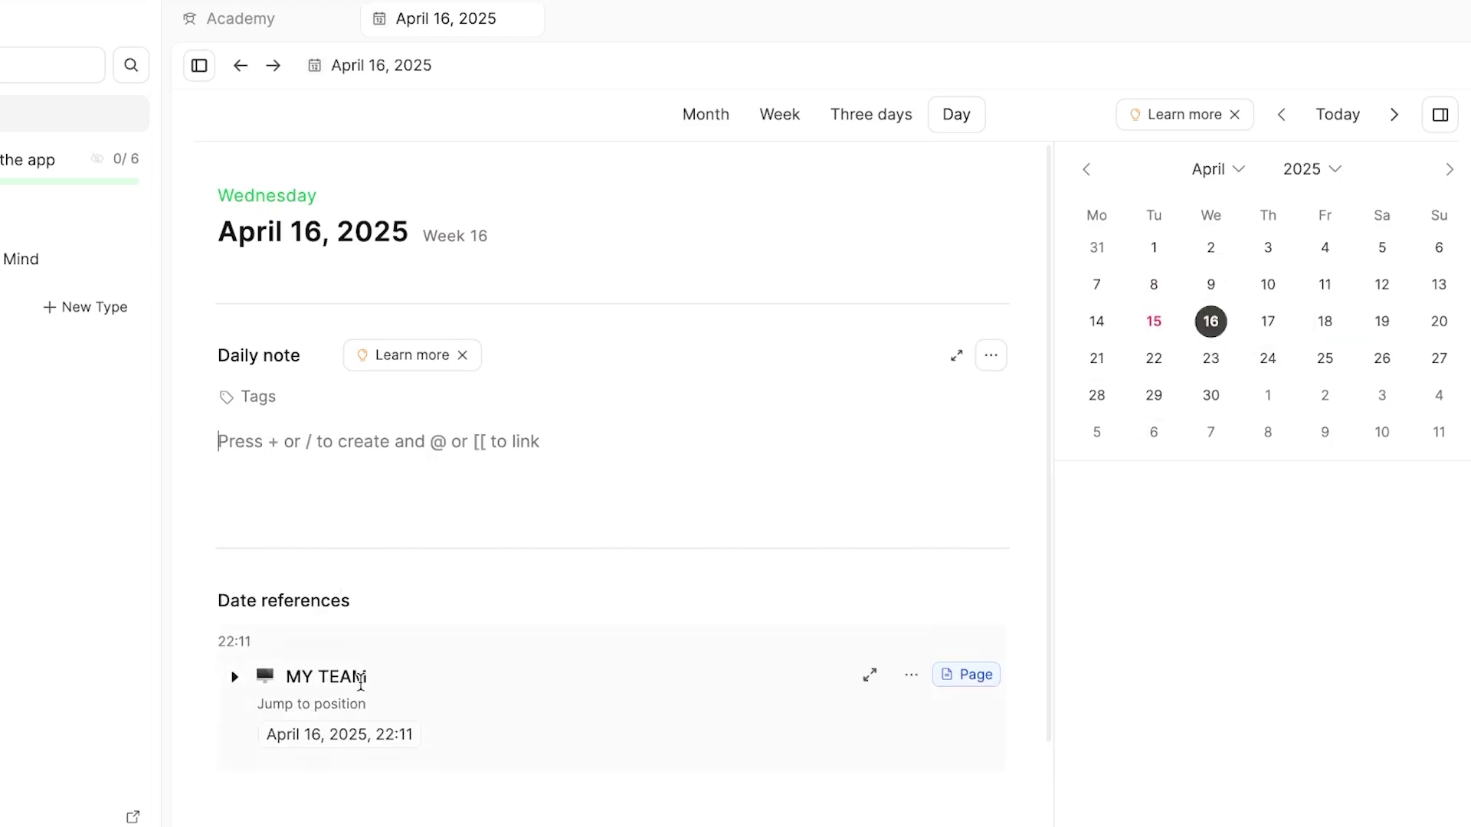
click(869, 675)
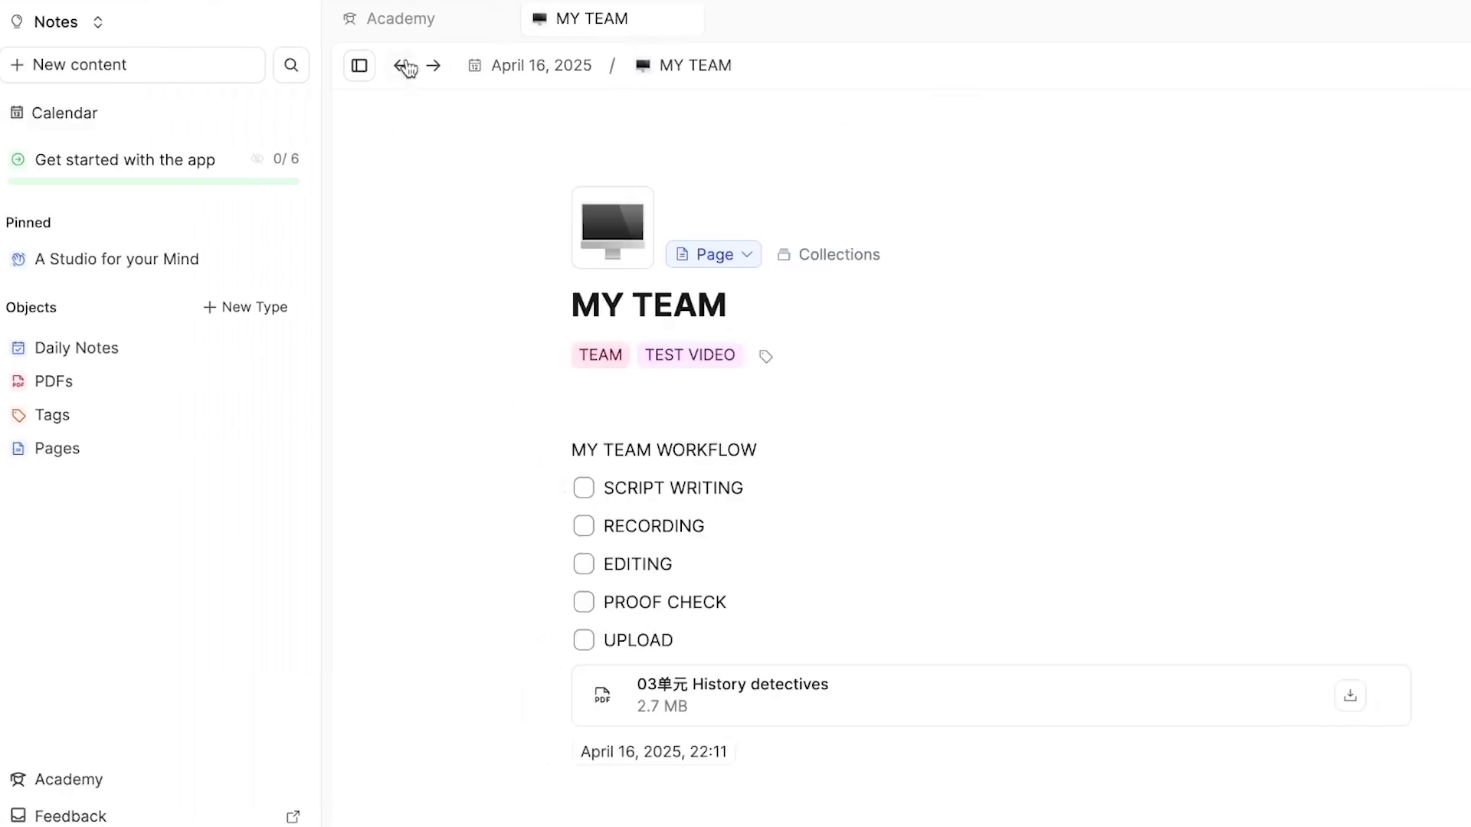
- Open the April 17 daily note and add a TEST NOTE line
click(401, 65)
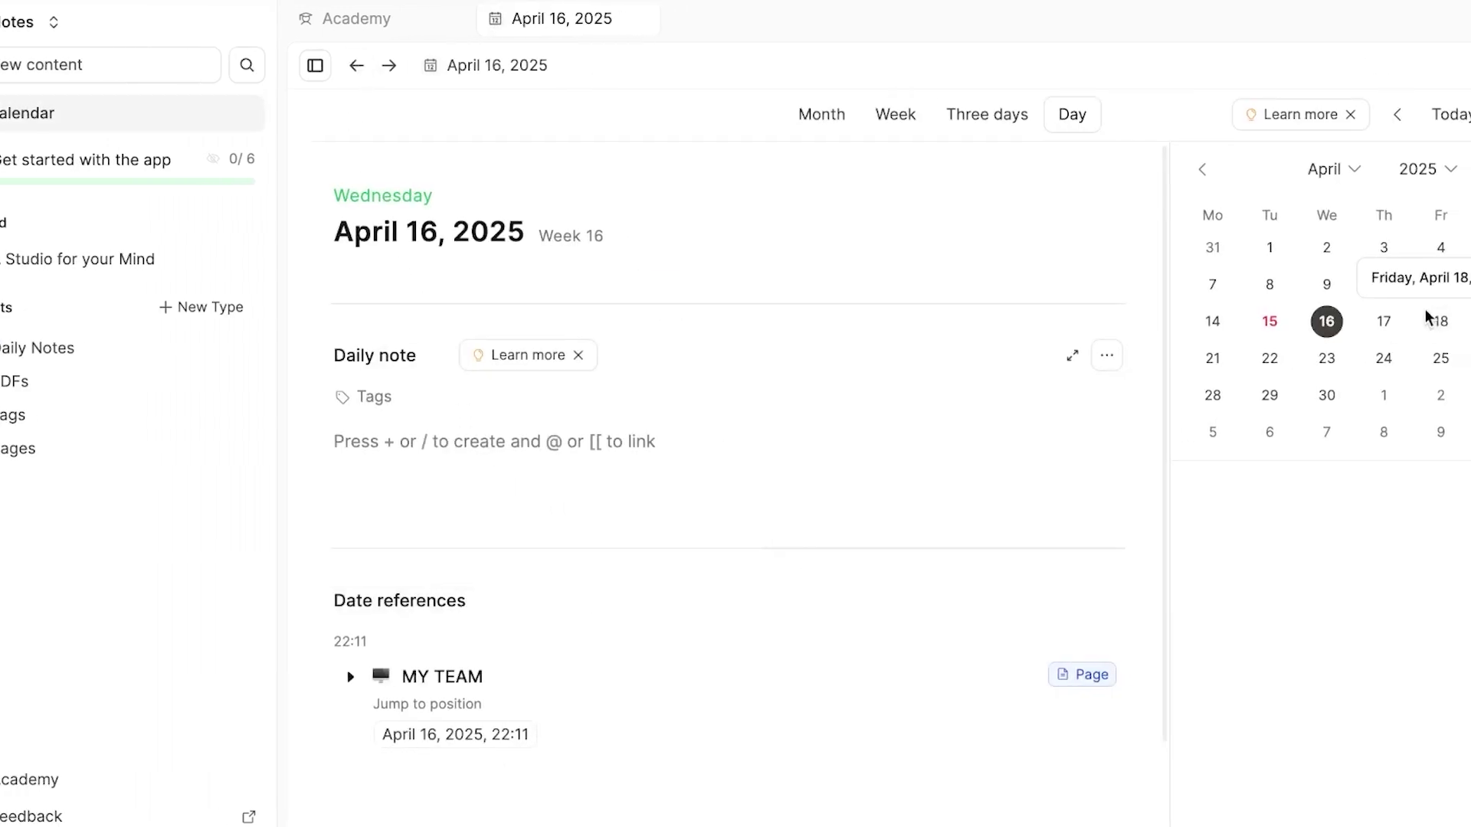
click(1428, 321)
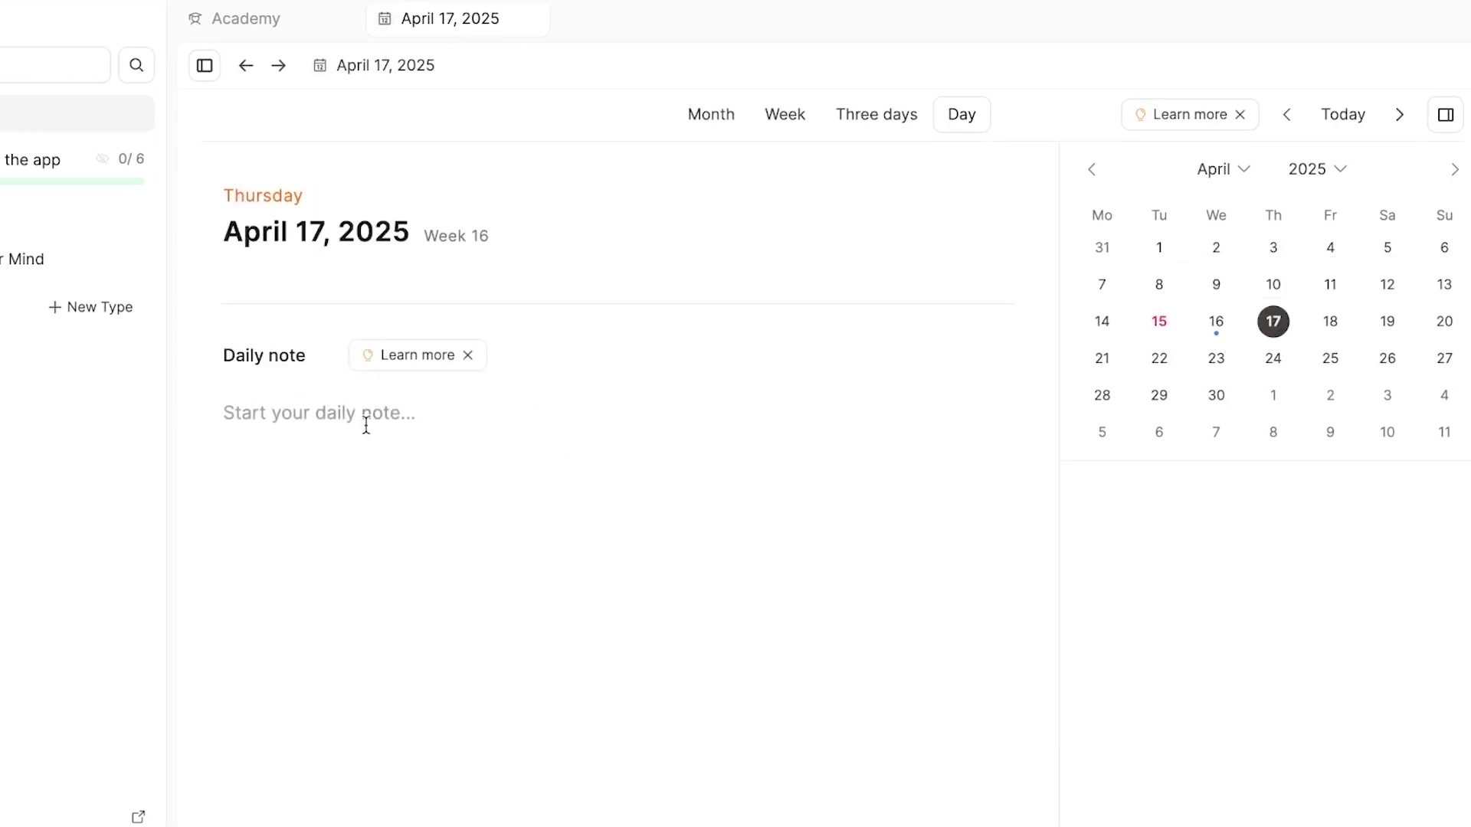
click(360, 413)
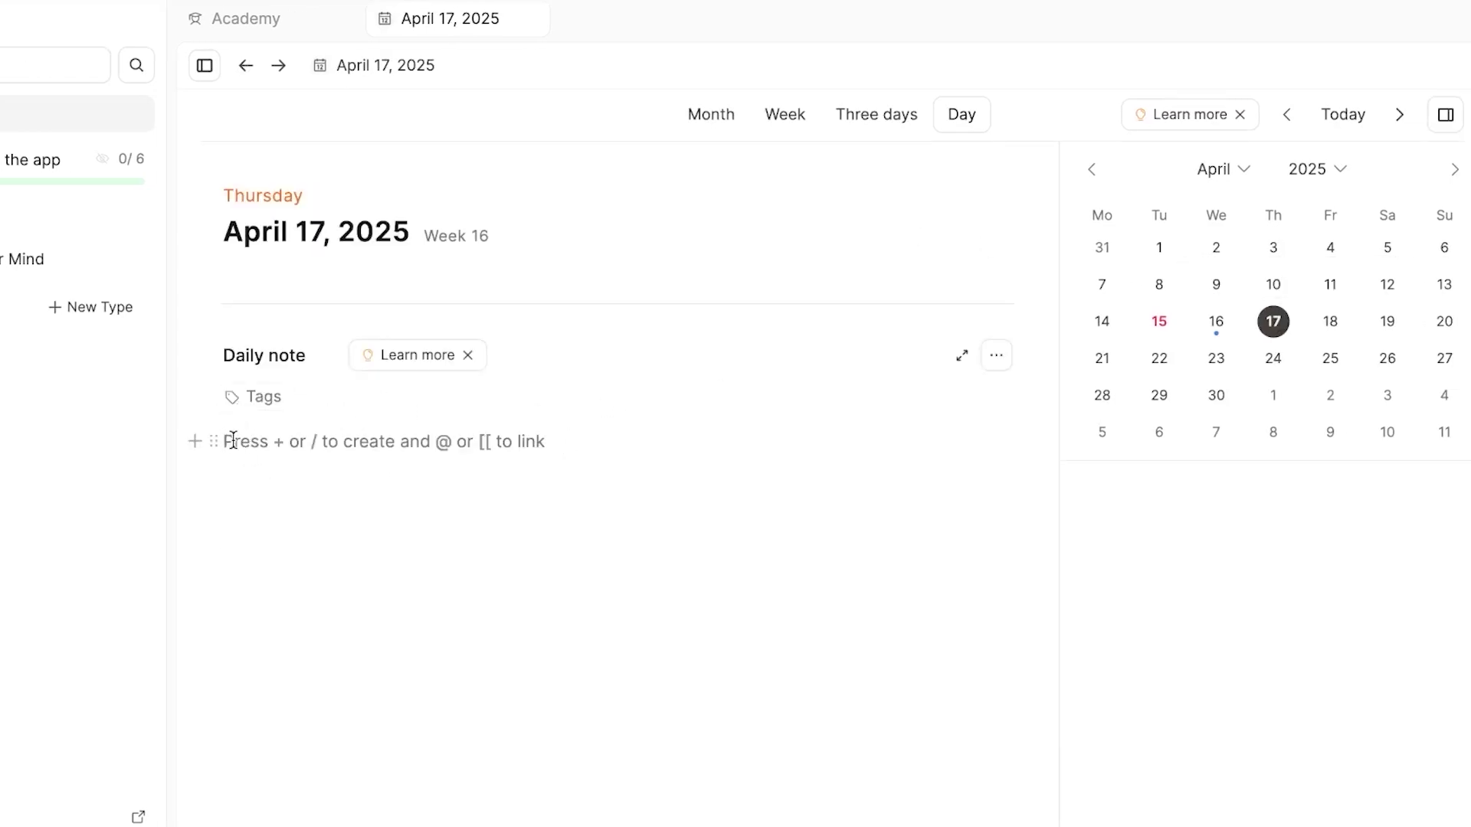
click(194, 442)
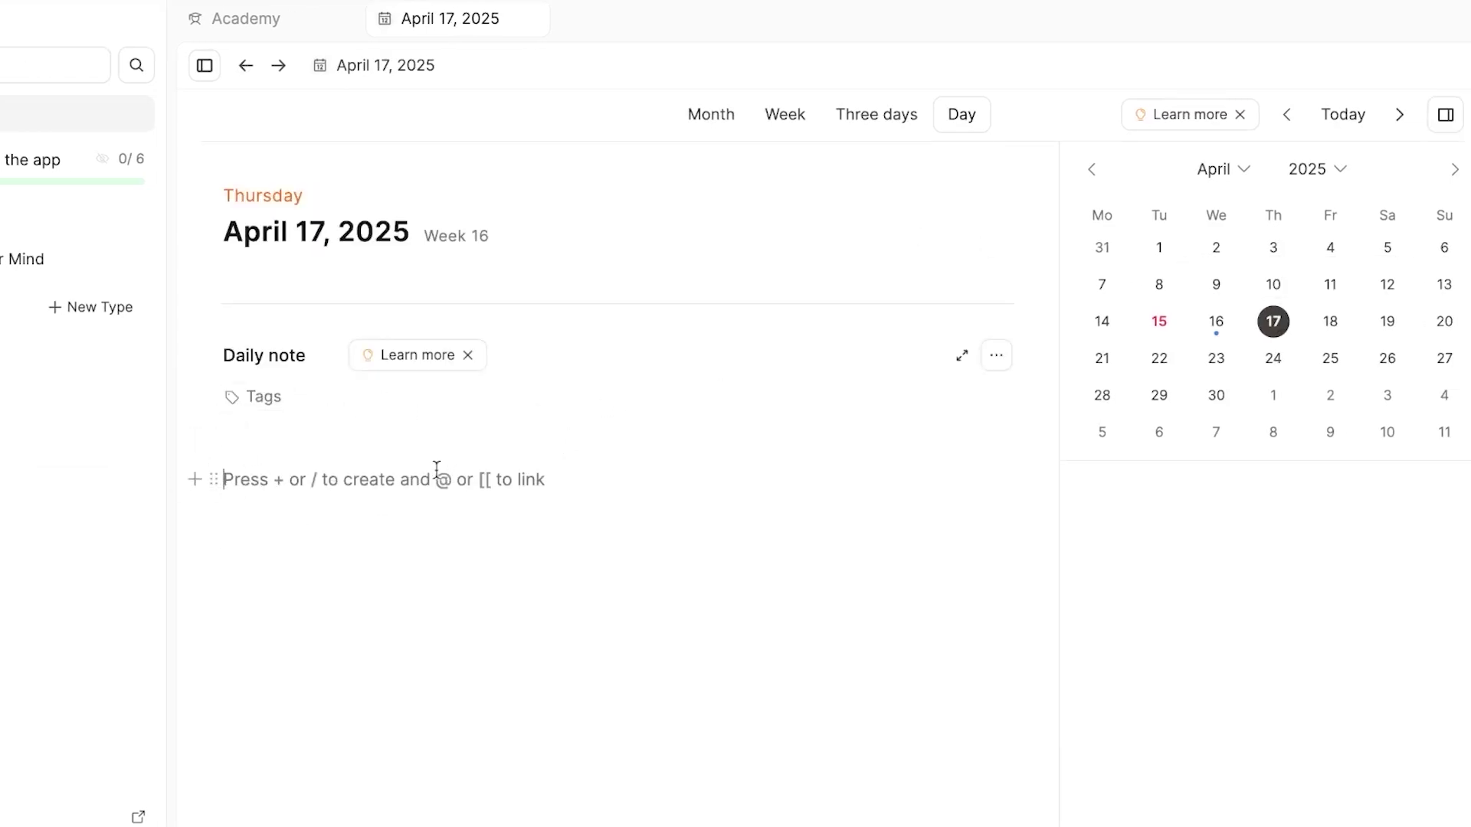
text(T)
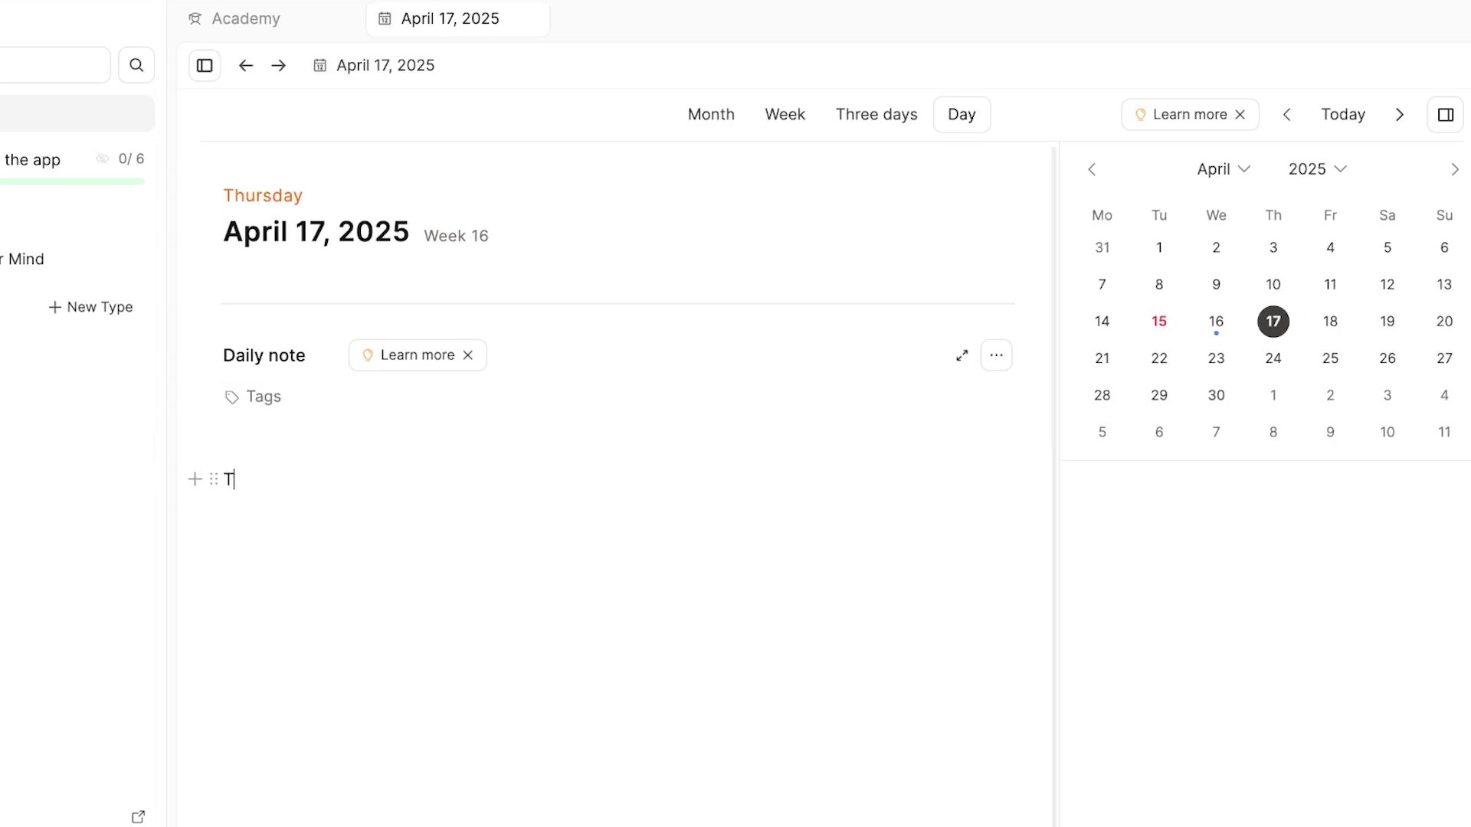
text(EST NOTE)
- Add a bulleted list with HH, JJ, KK and LL below TEST NOTE
key(Return)
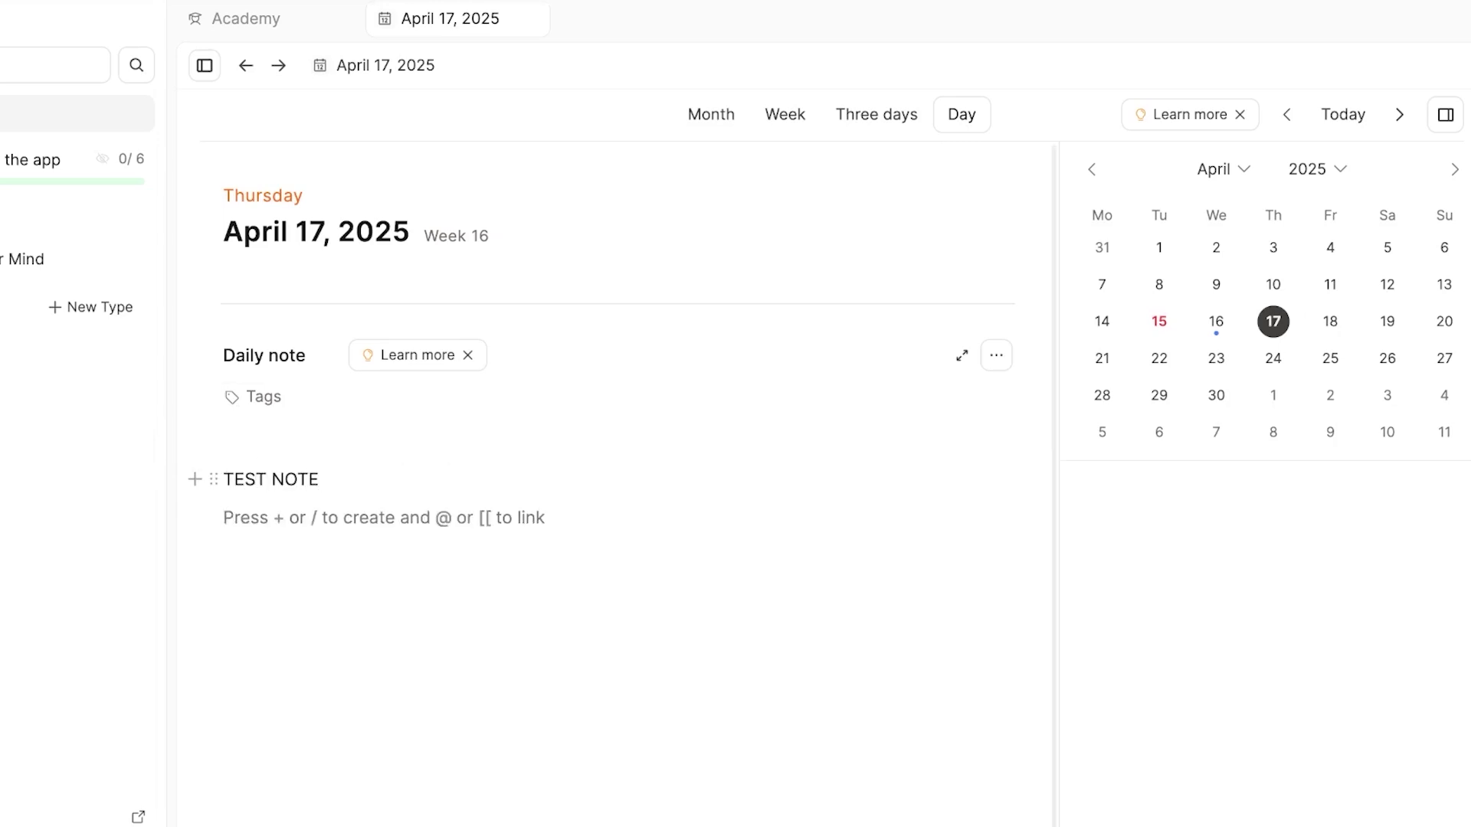
text(+)
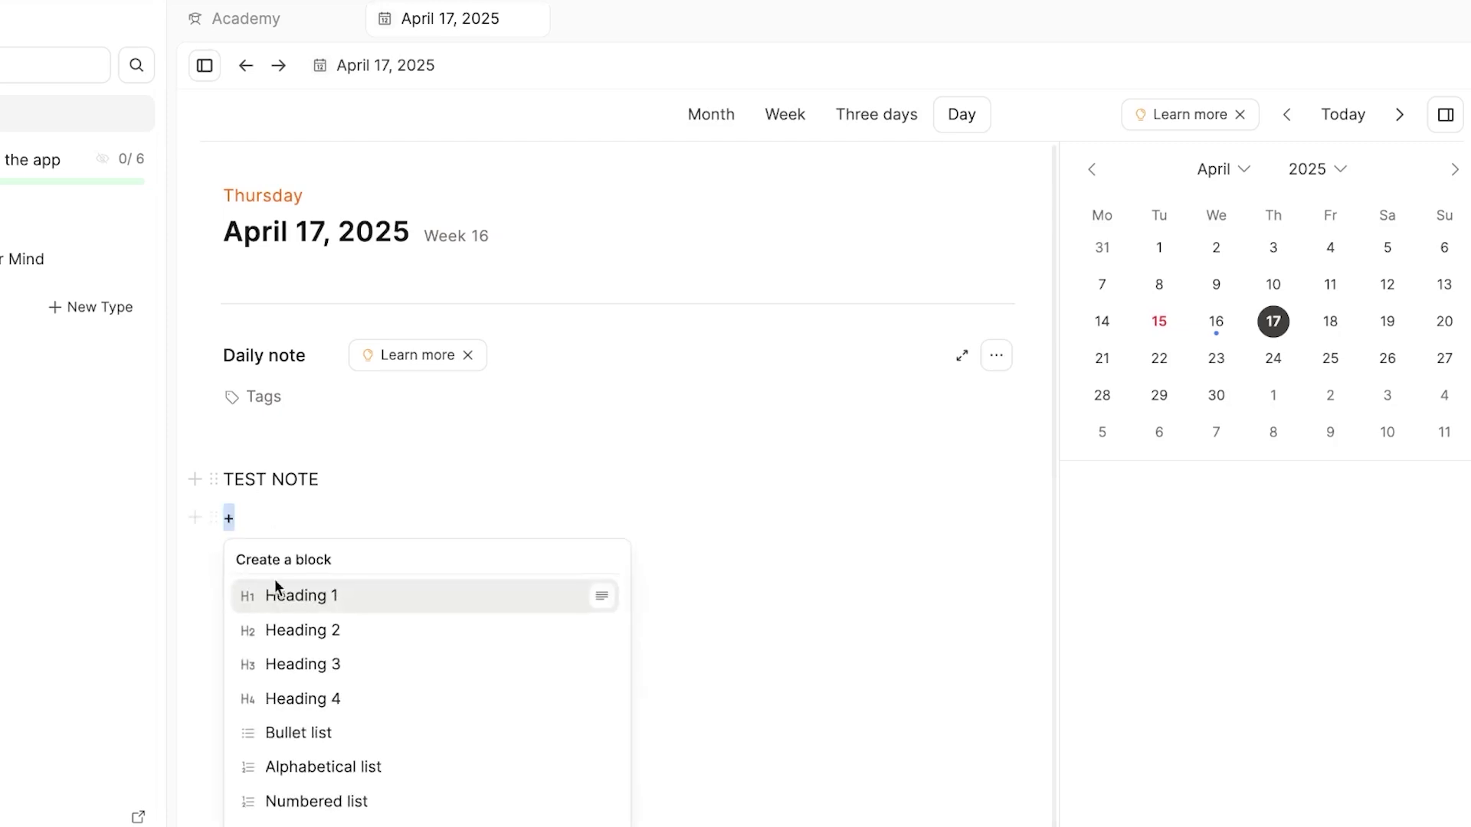
scroll(353, 696, down, 2)
click(334, 605)
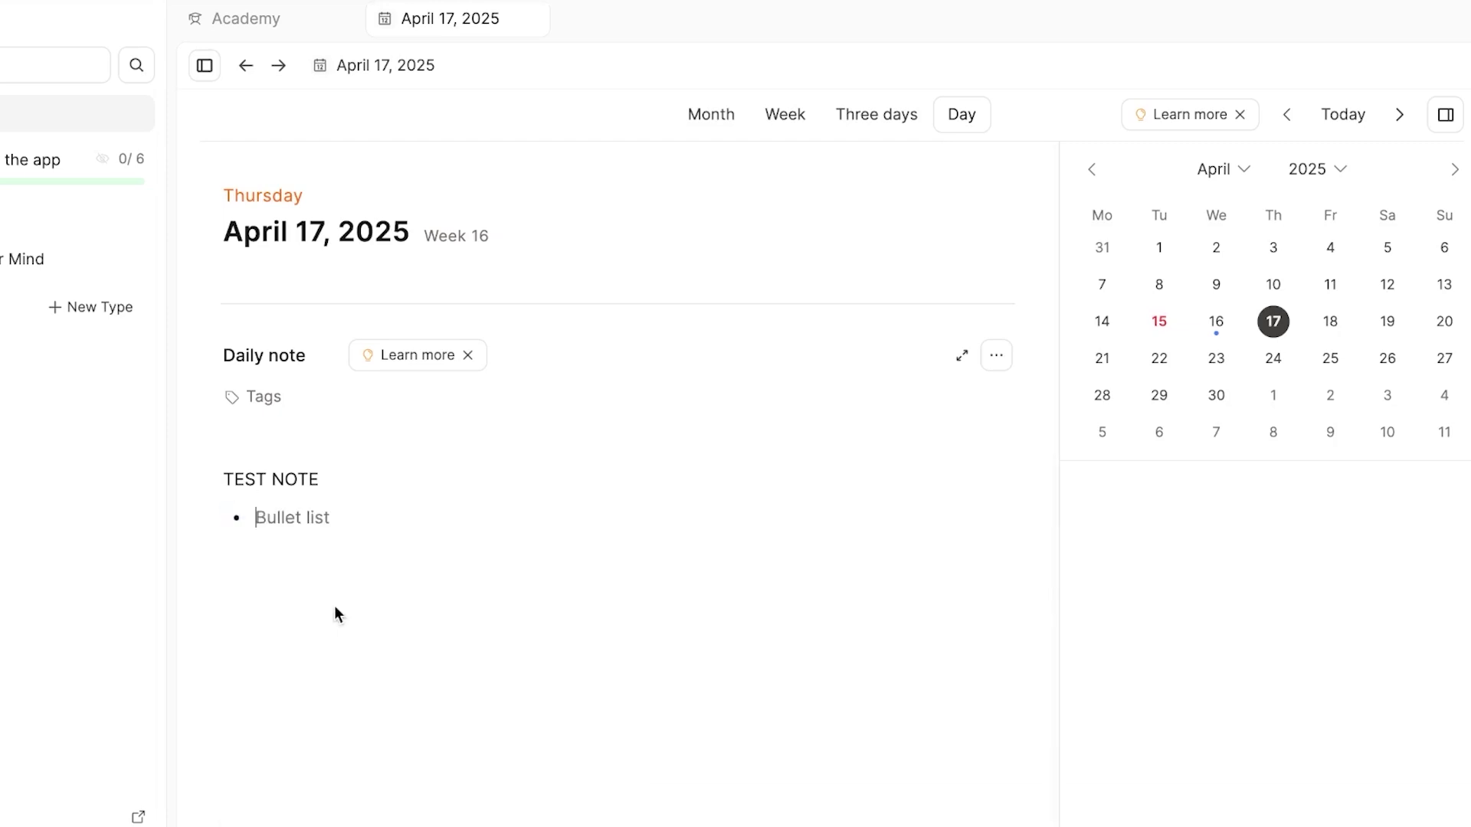
text(HH)
key(Return)
text(JJ)
key(Return)
text(KK)
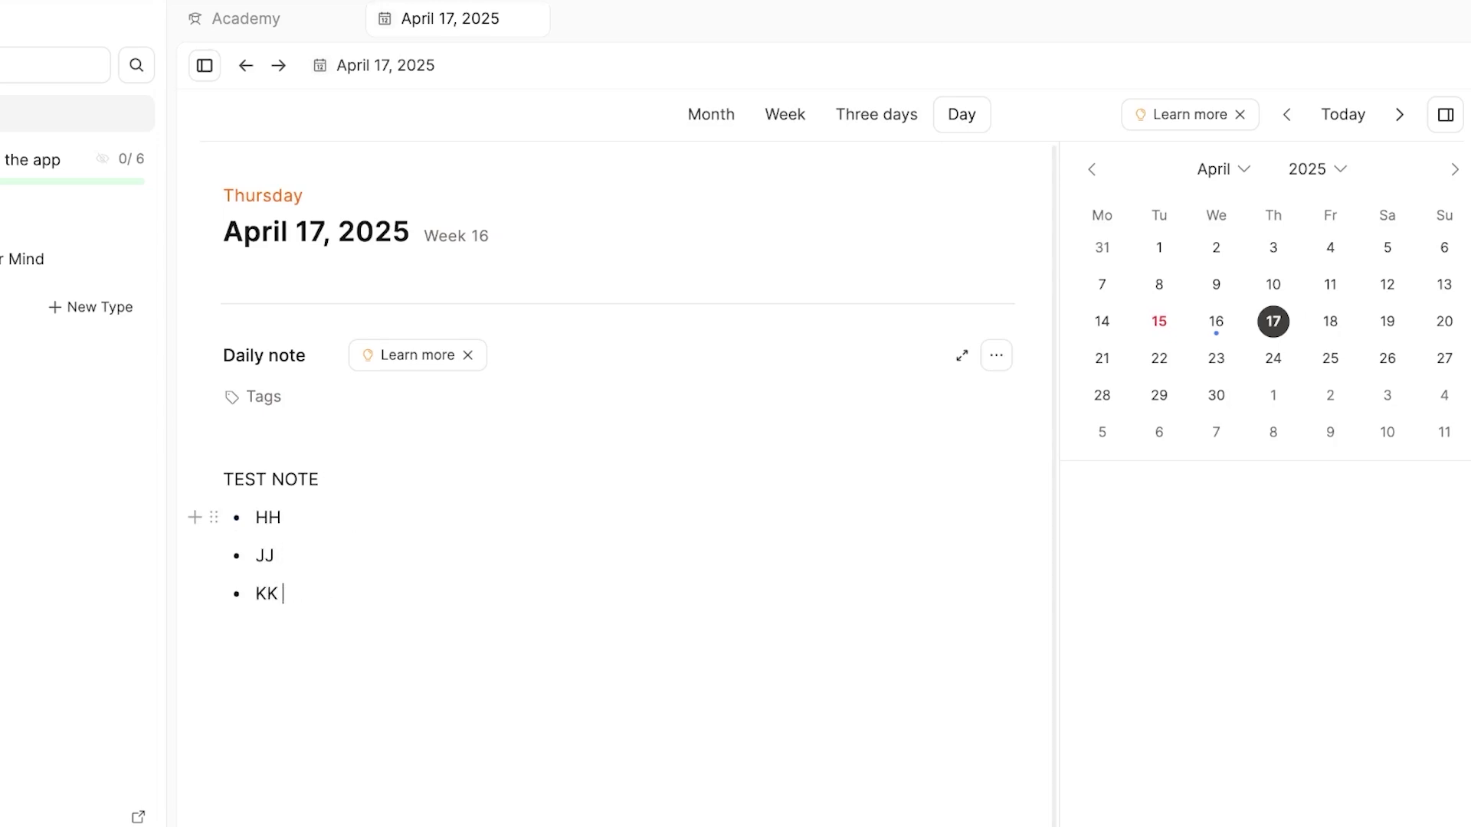
key(Return)
text(LL)
key(Return)
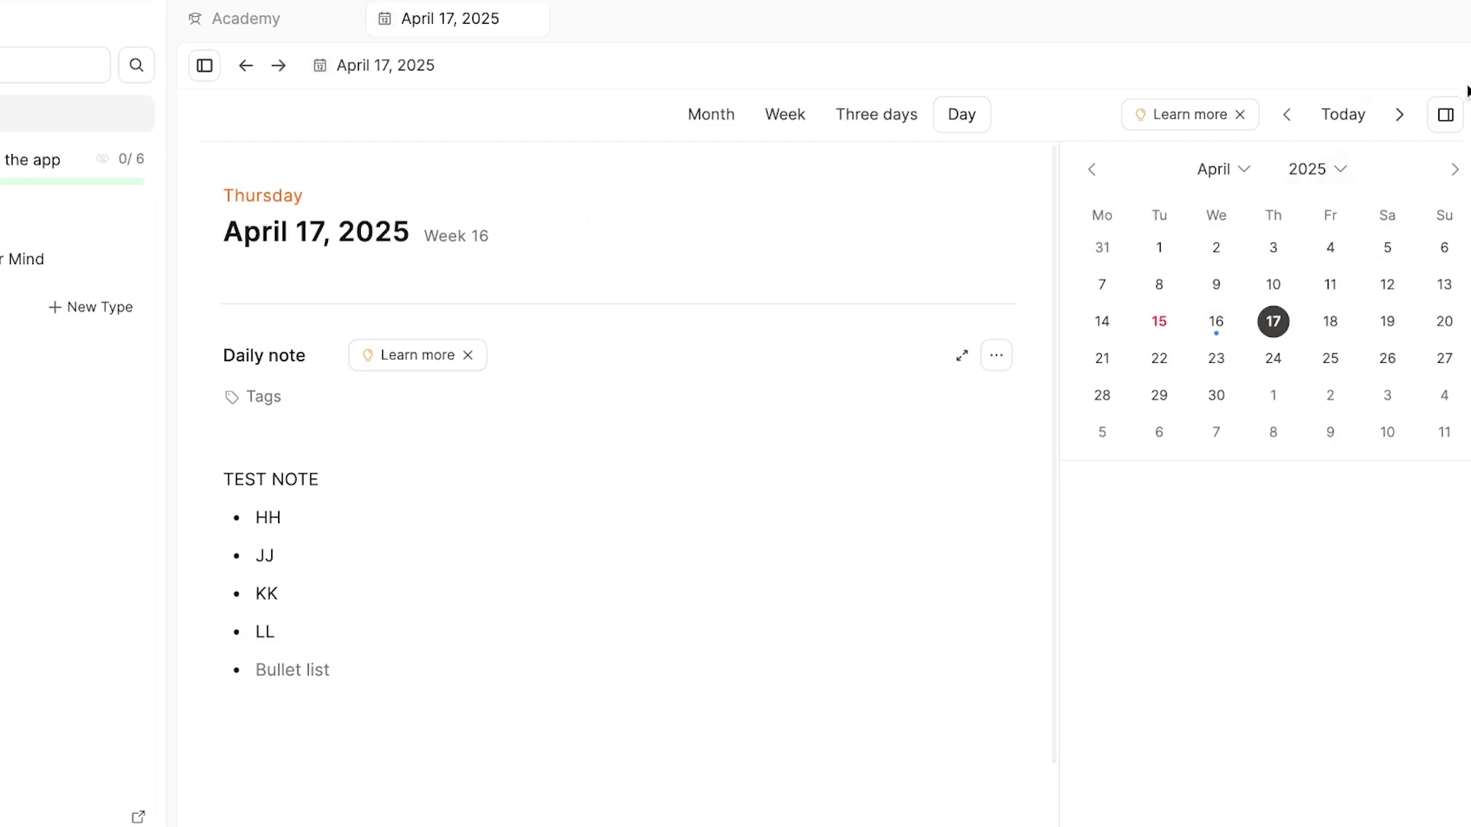
- Check the pinned A Studio for your Mind page, then view the Daily Notes collection's April 16 and 17 notes
click(76, 268)
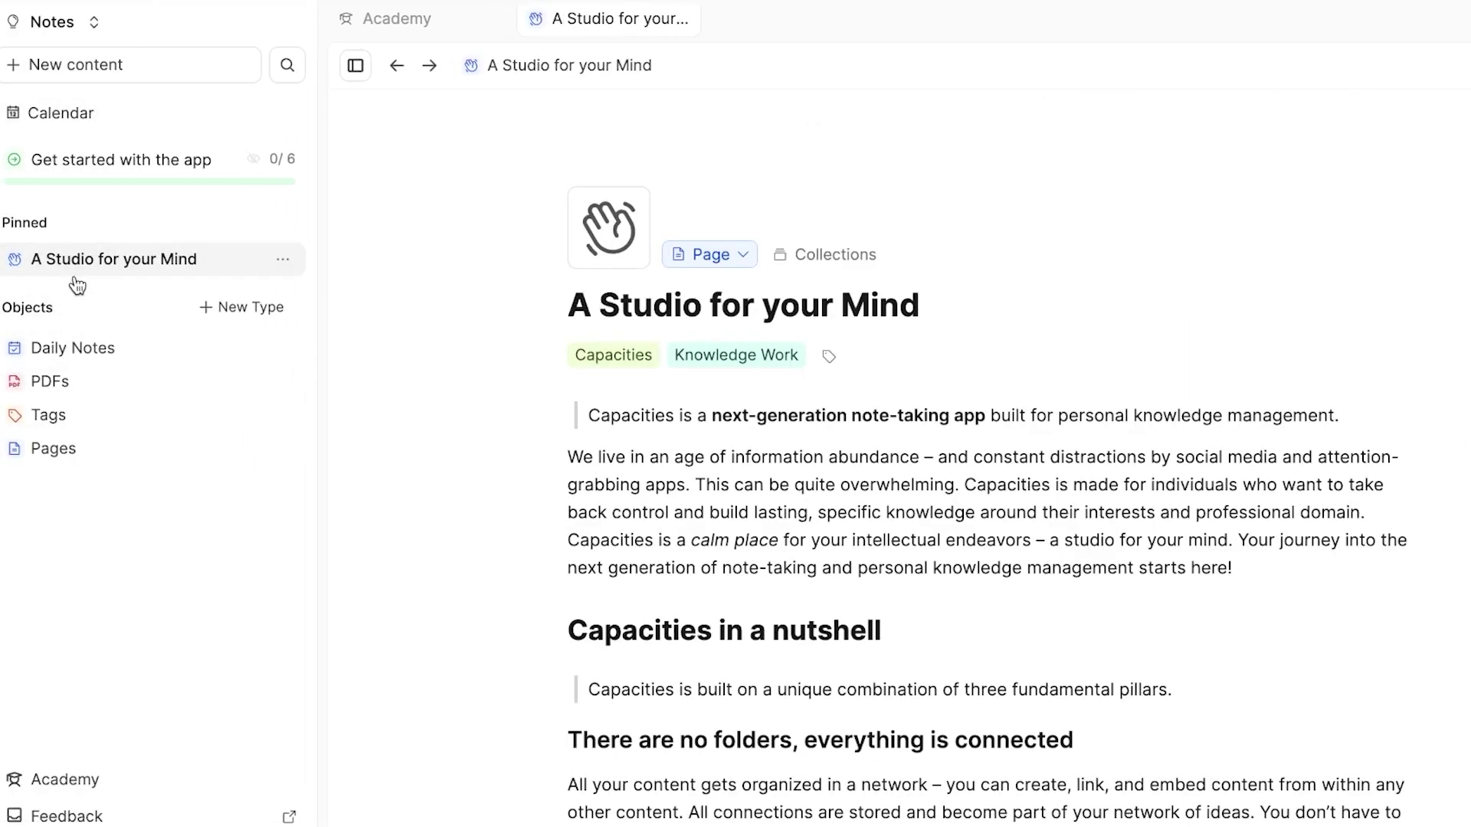
click(1437, 70)
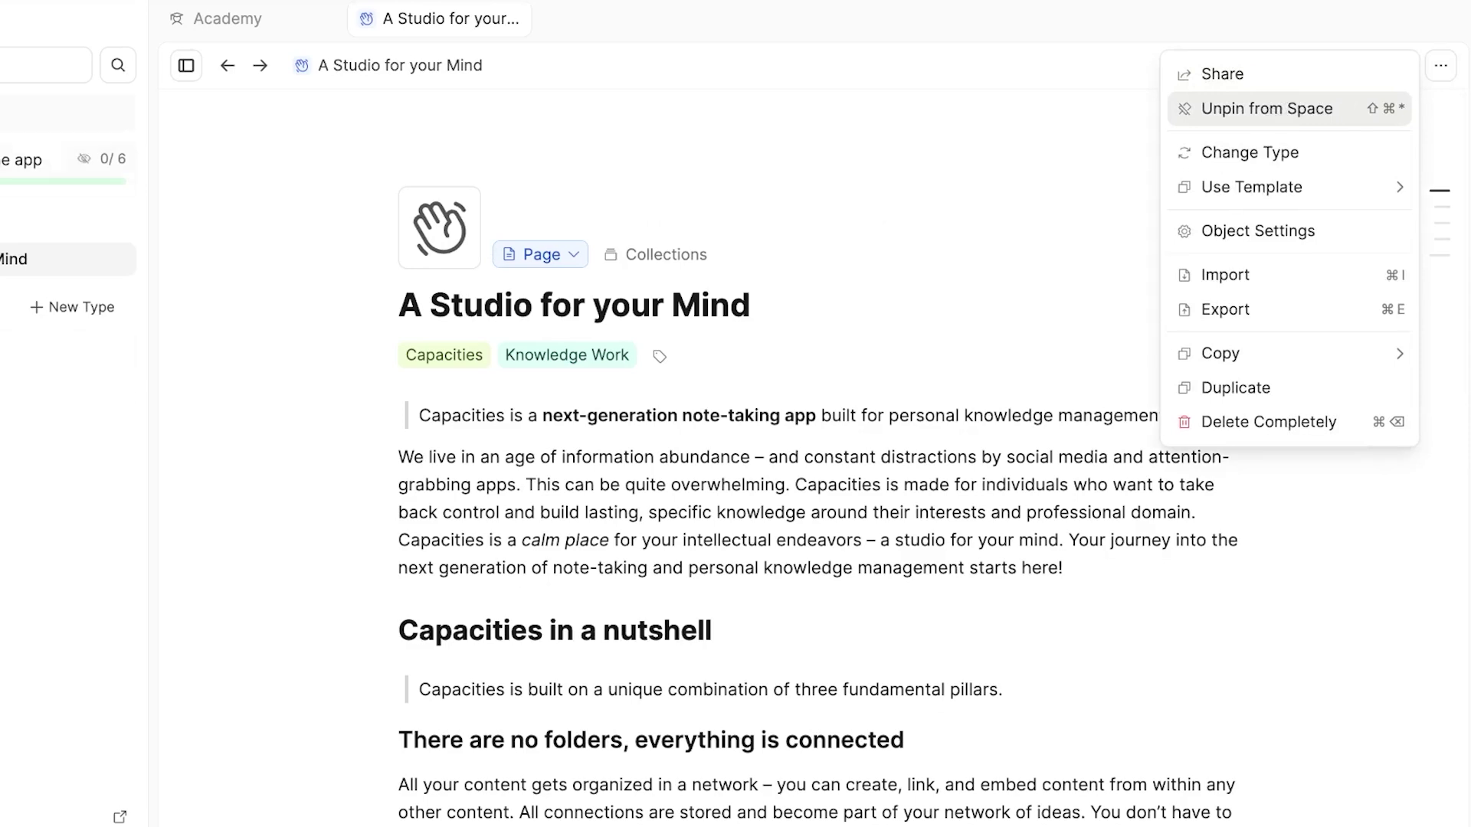
click(77, 354)
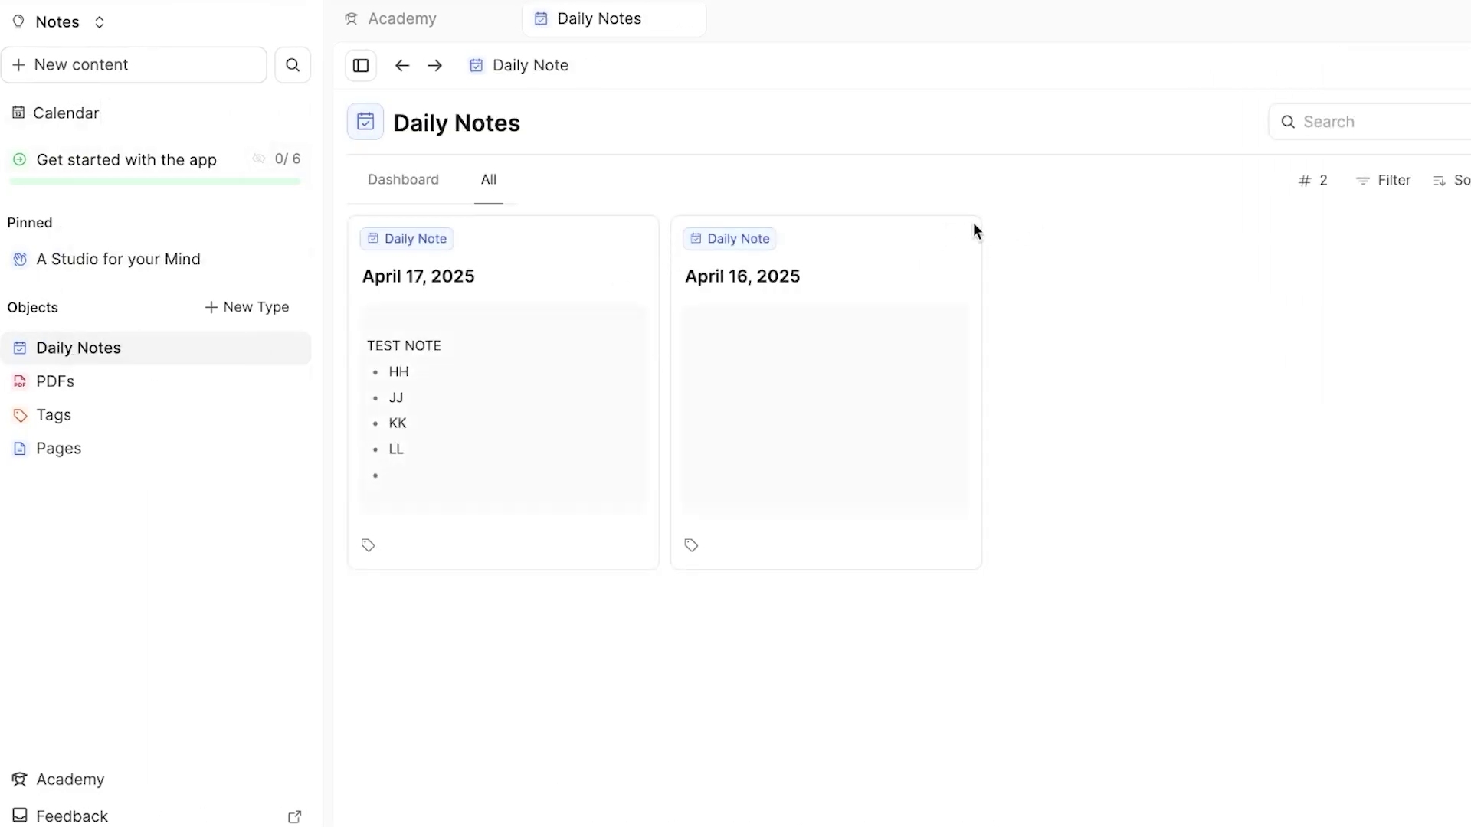
click(963, 236)
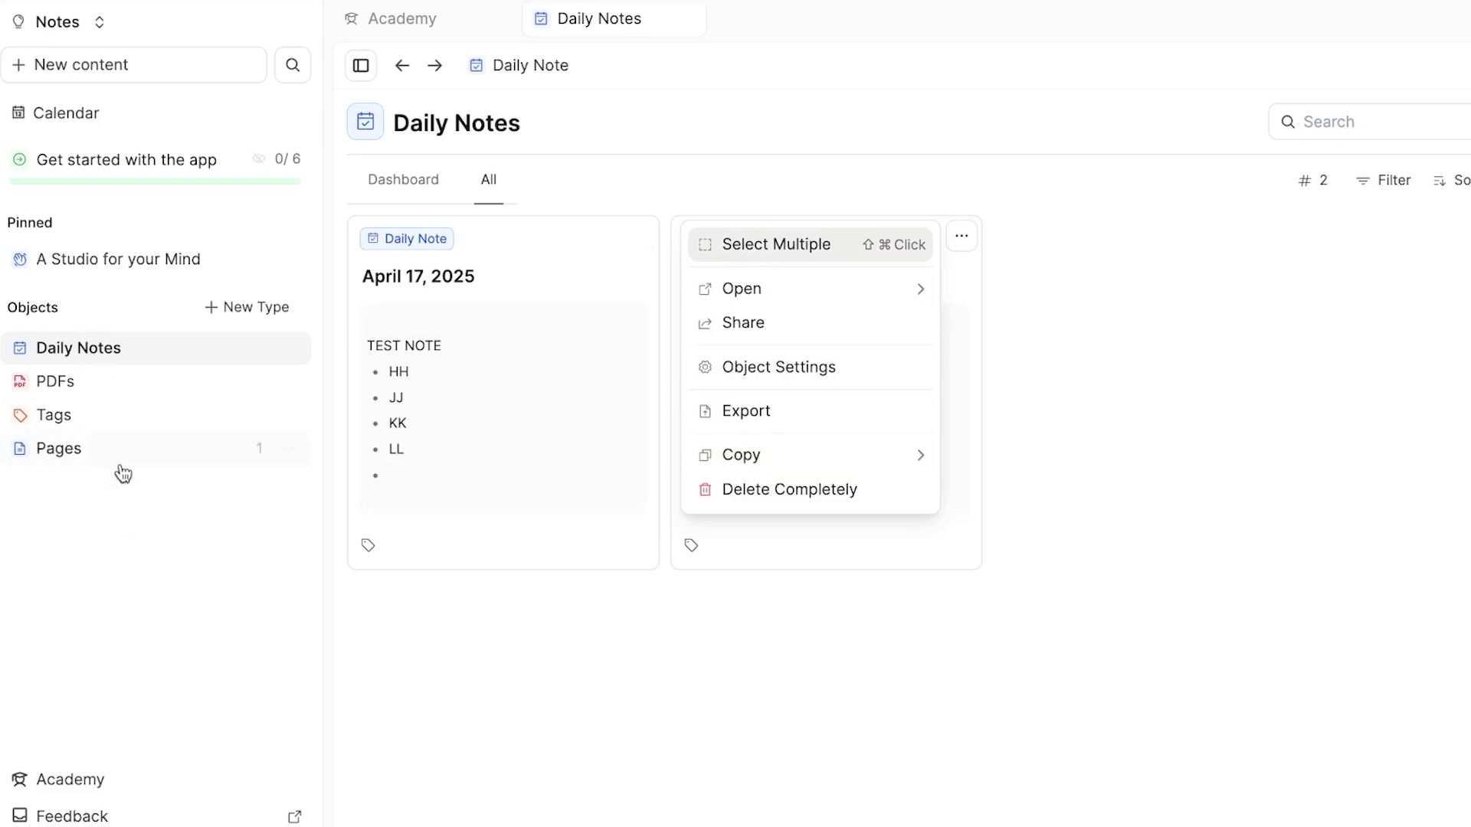
click(522, 737)
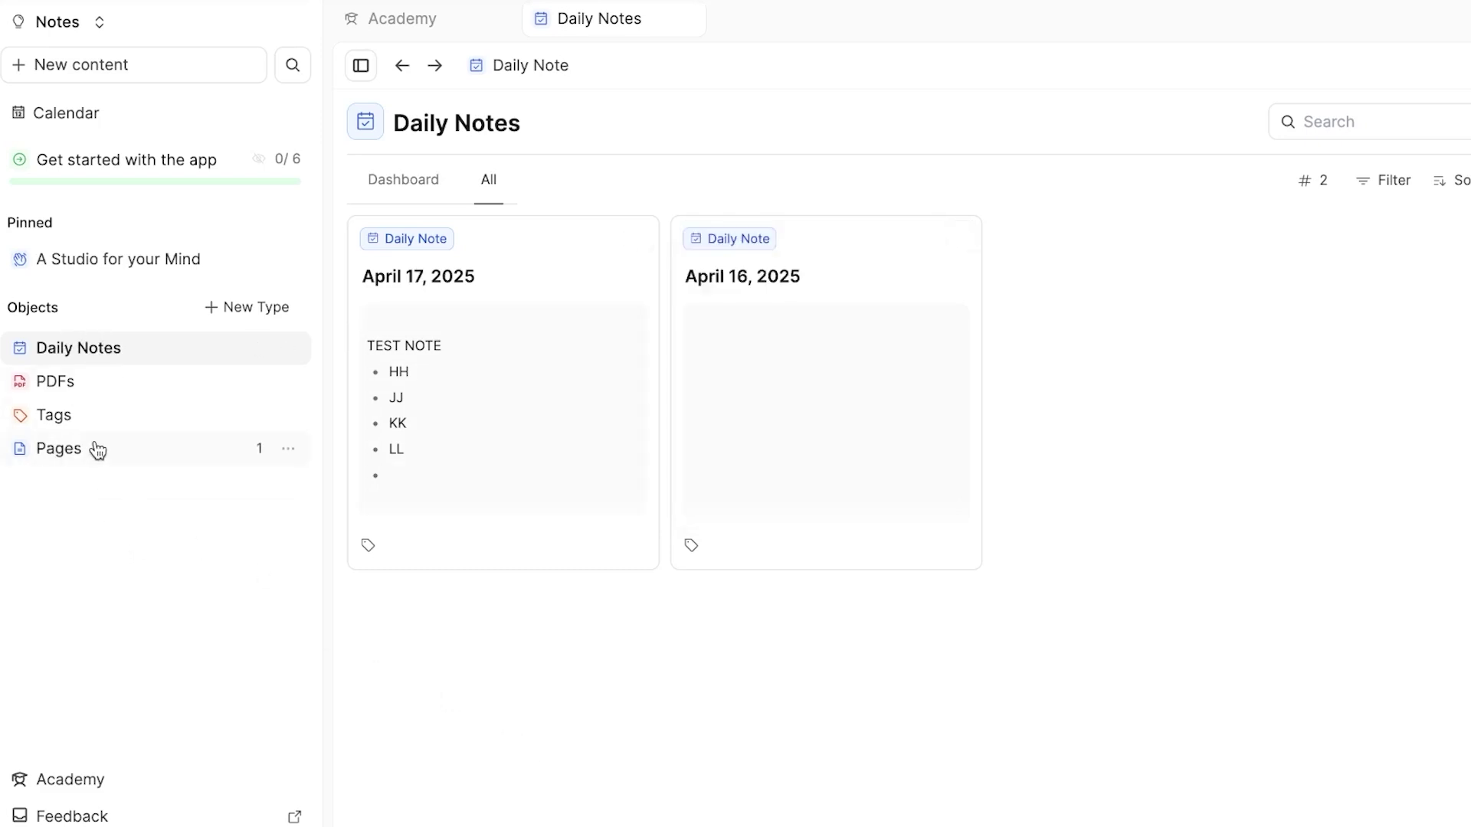
- Create a People type from the Person template and add an Untitled person beside Person #1
click(244, 310)
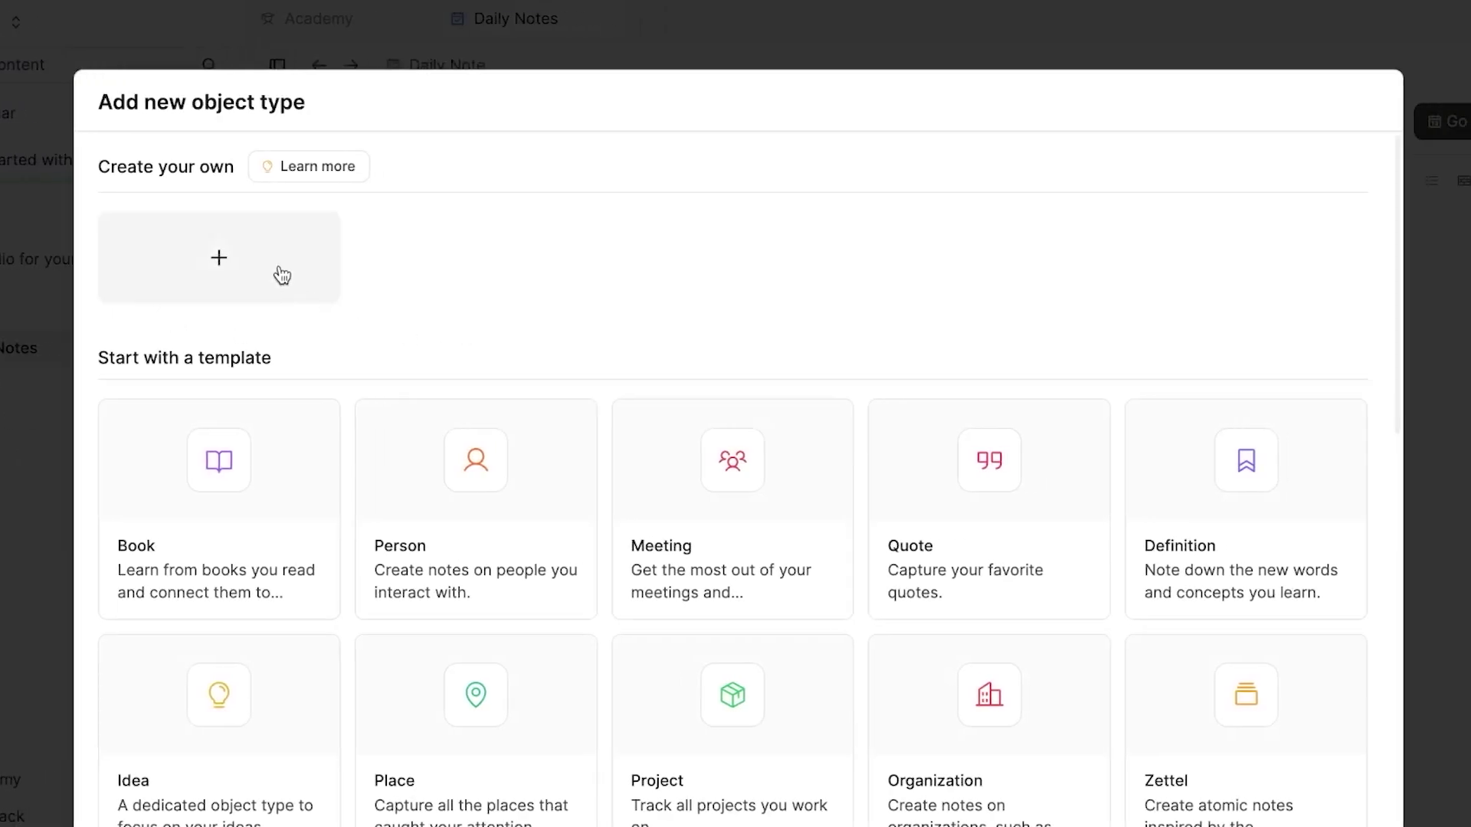
scroll(596, 487, down, 3)
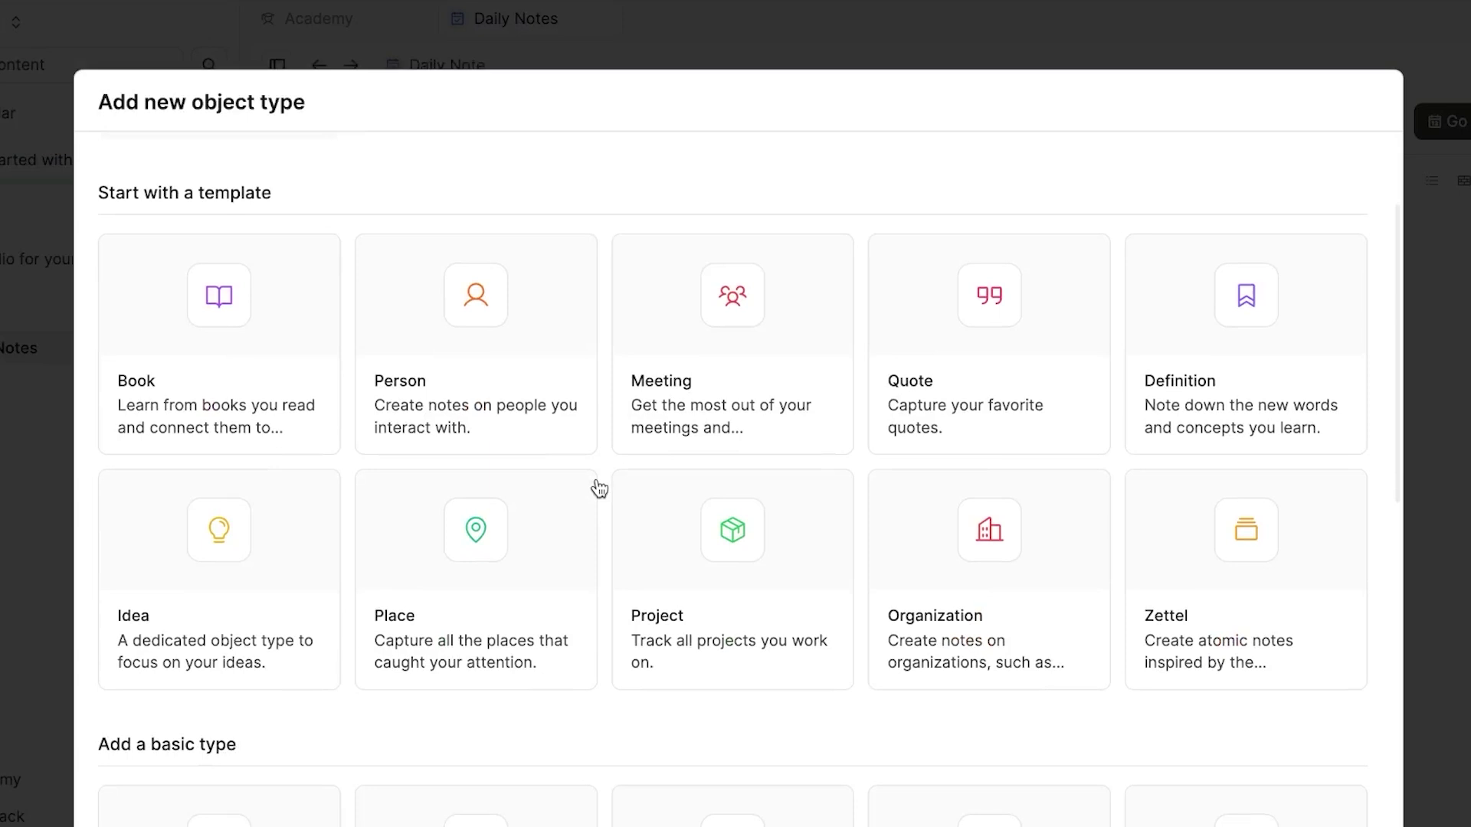
scroll(600, 488, up, 1)
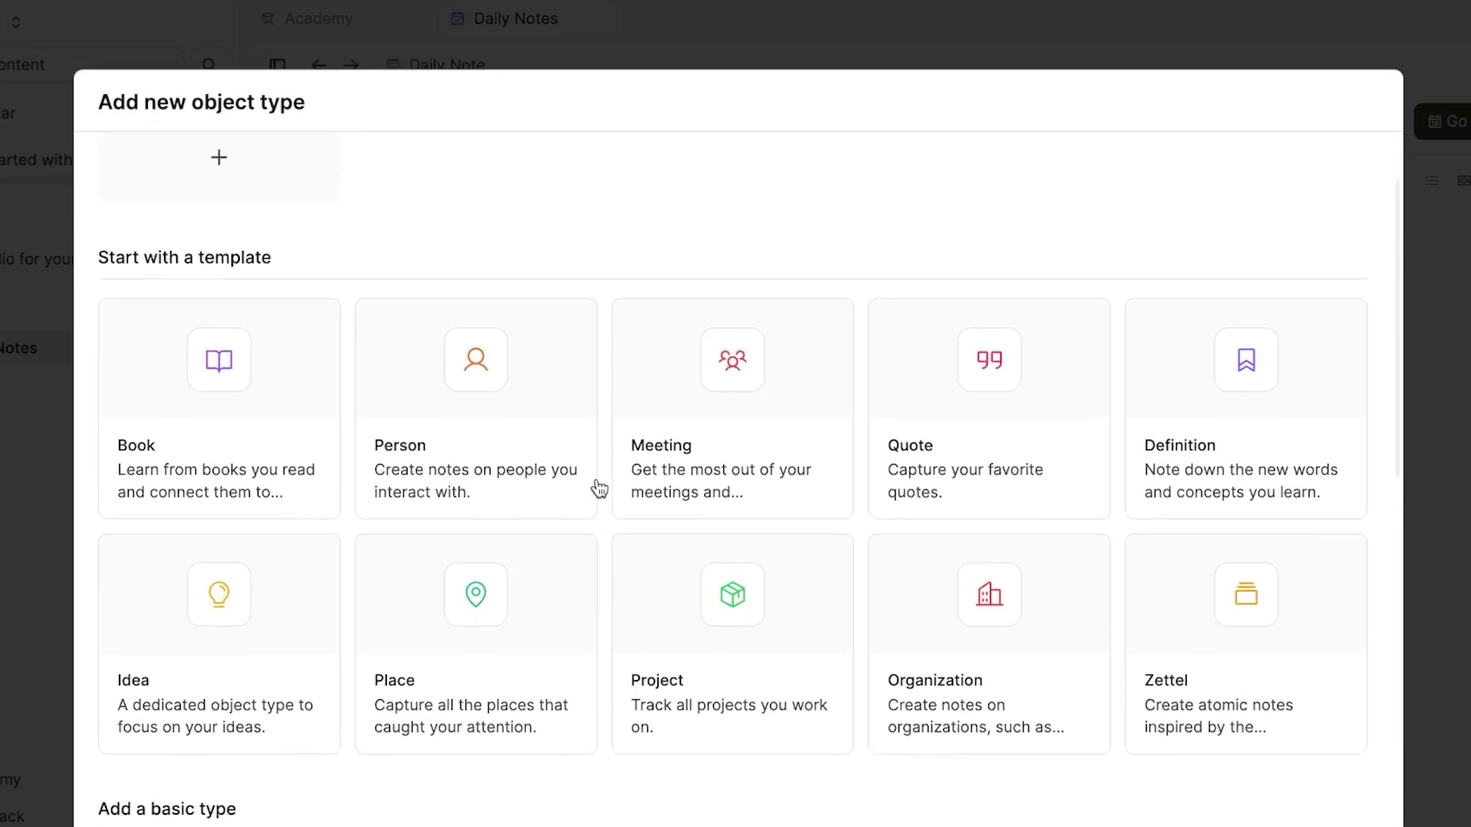
scroll(599, 488, down, 2)
click(462, 319)
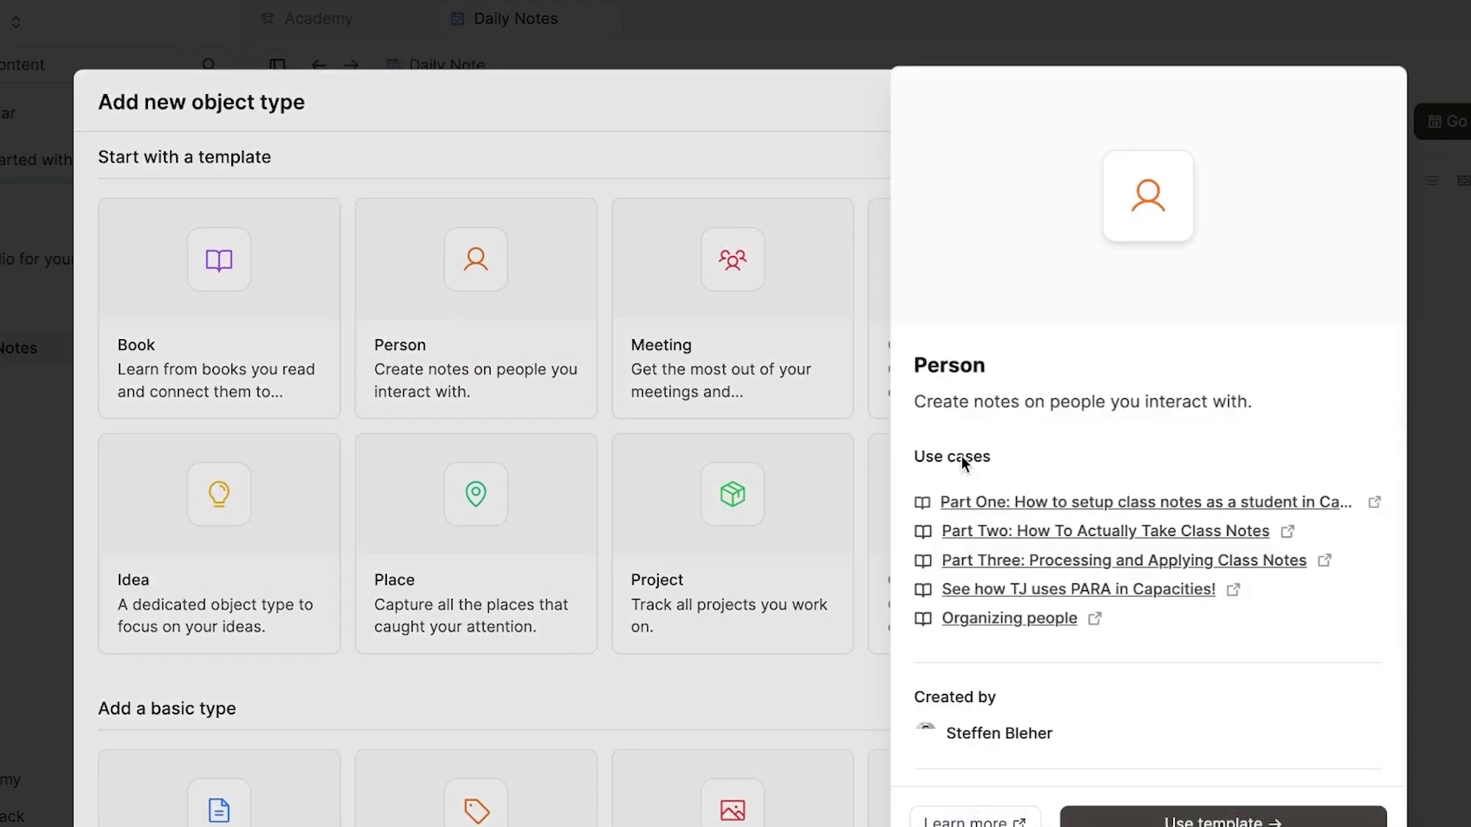
click(1222, 820)
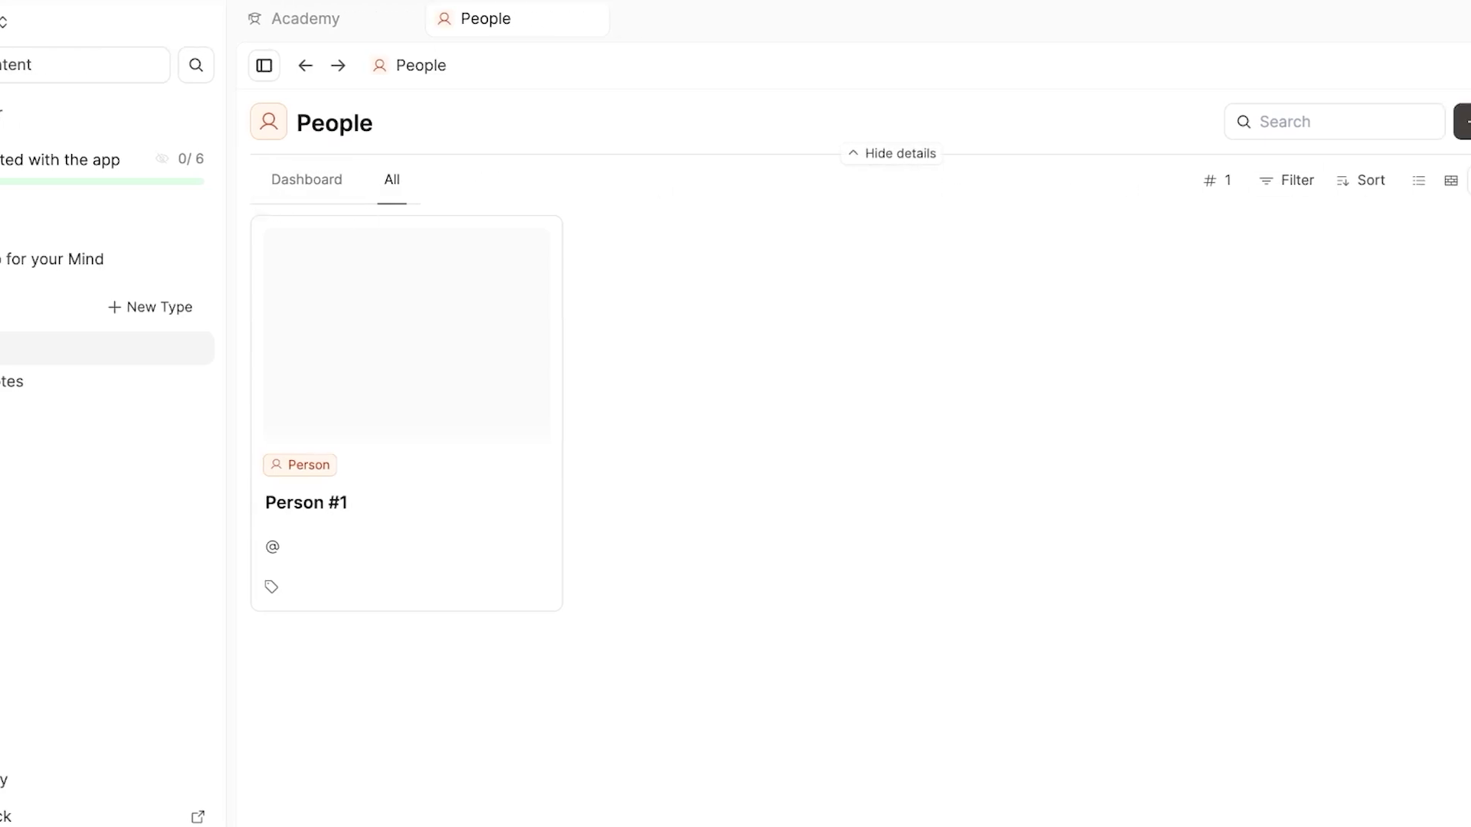
click(1425, 122)
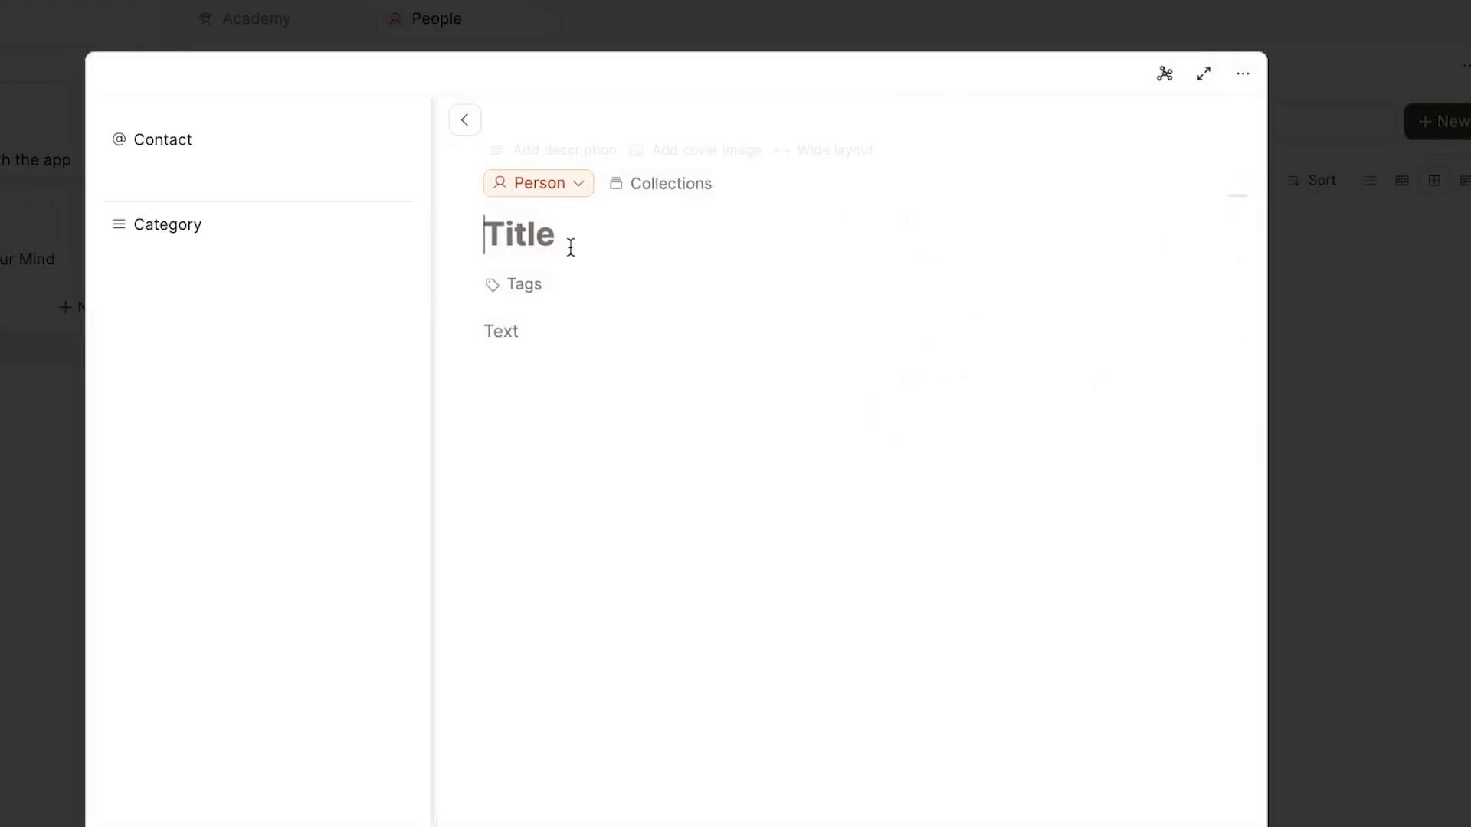
key(Escape)
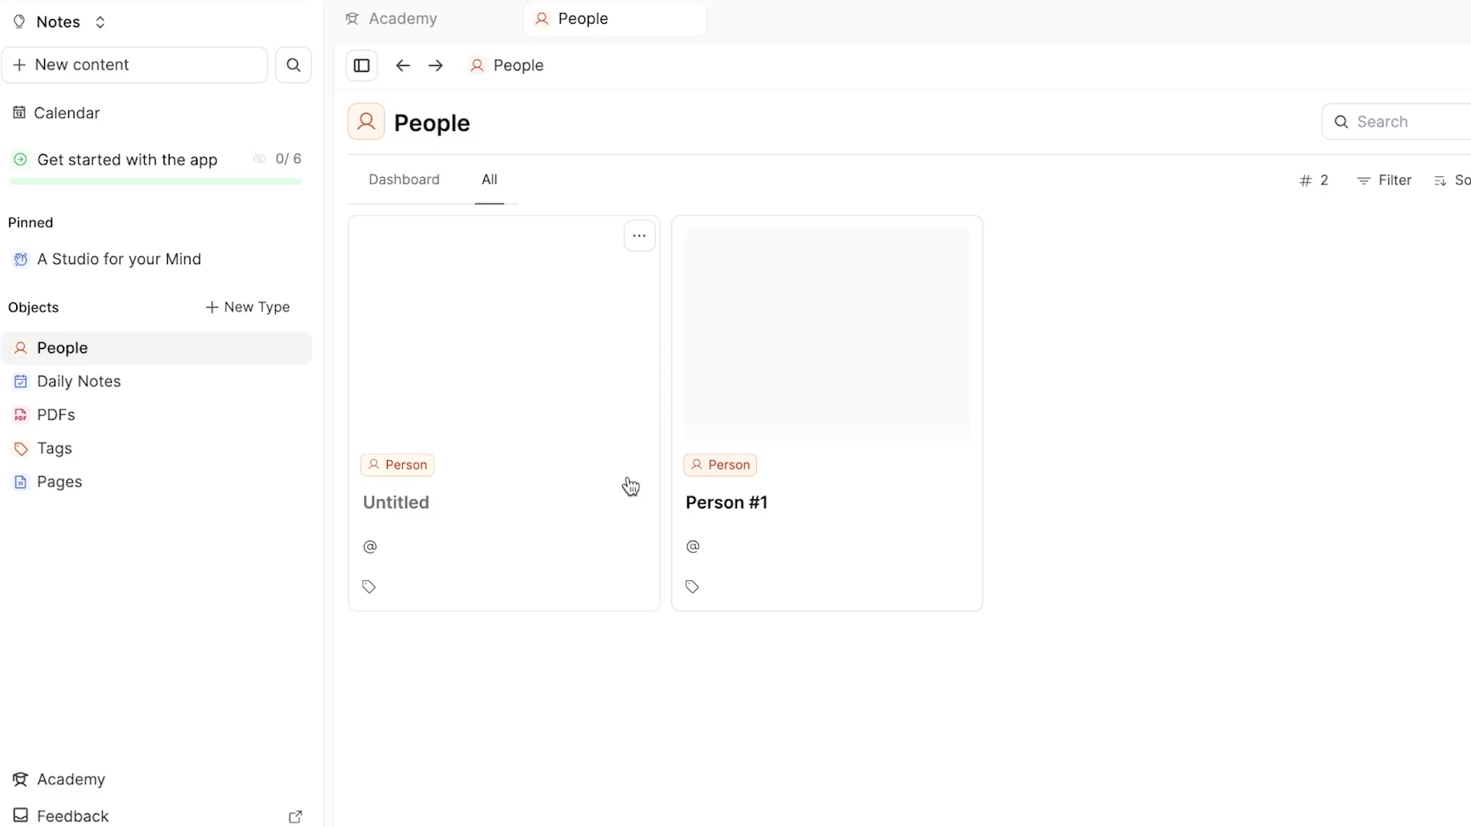
- Create a Projects type from the Project template
click(209, 308)
scroll(1207, 654, down, 5)
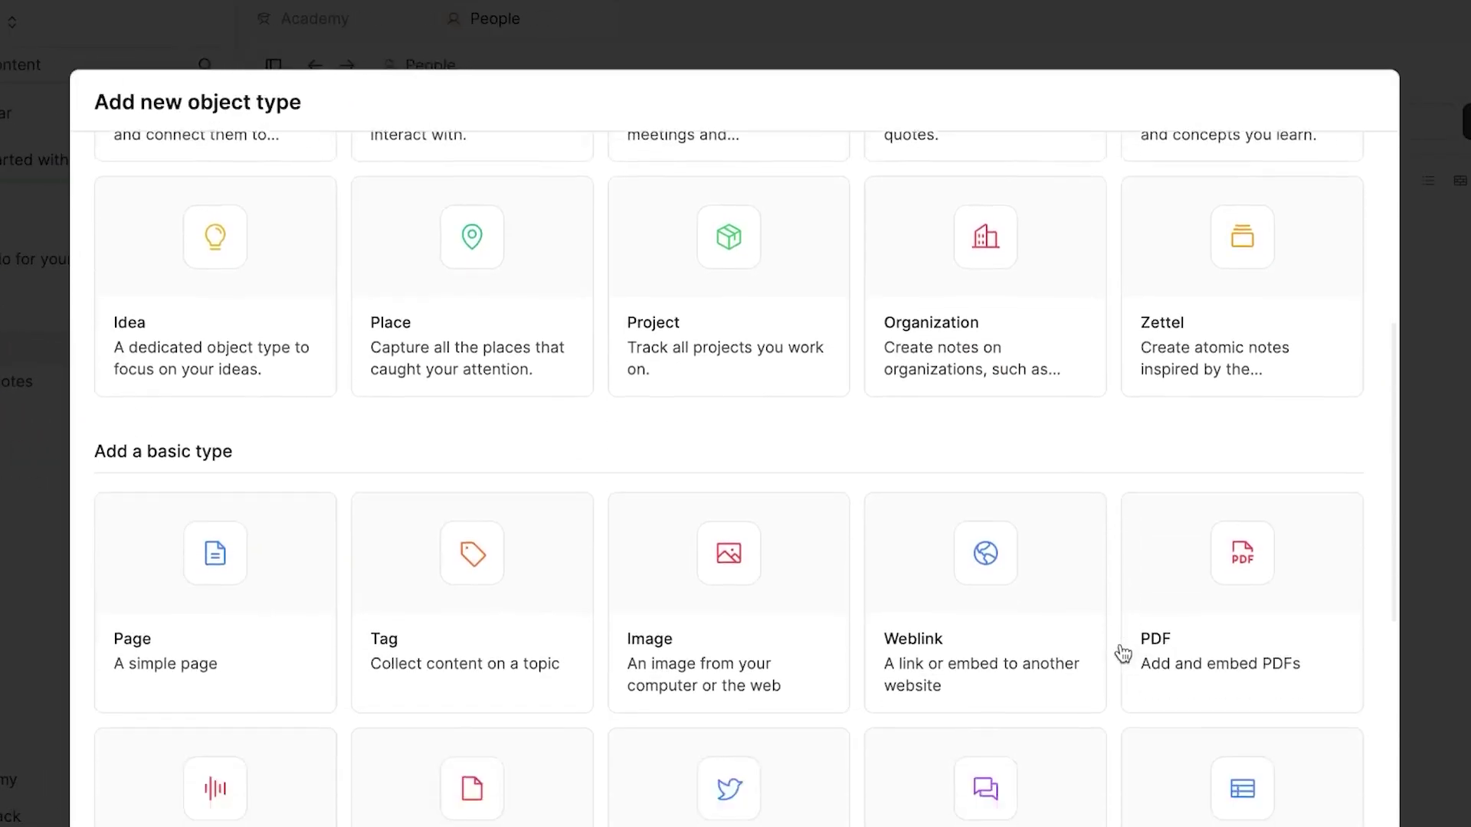
scroll(1123, 653, down, 2)
scroll(1123, 653, down, 3)
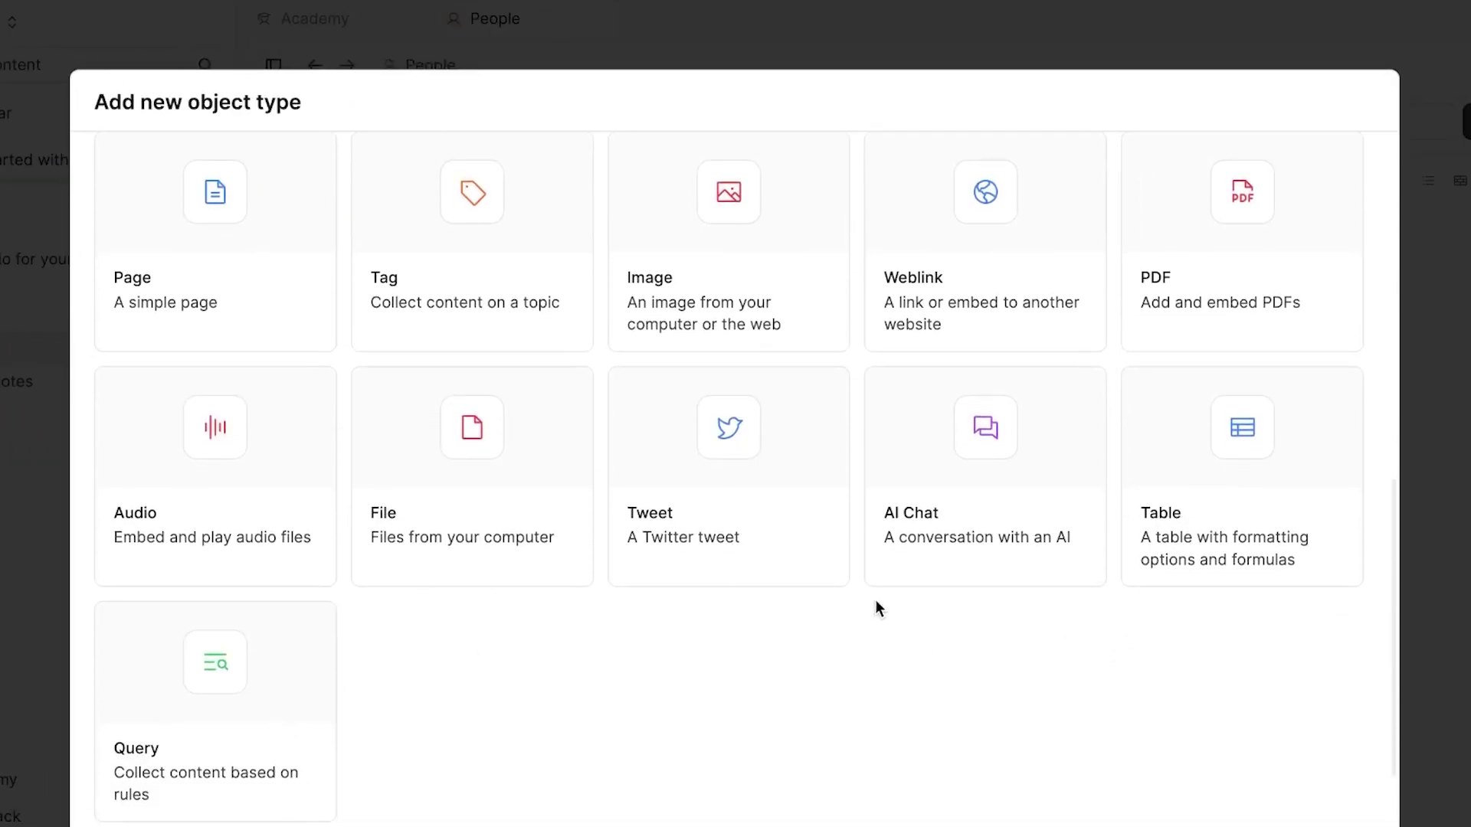
scroll(877, 607, up, 2)
scroll(303, 527, up, 3)
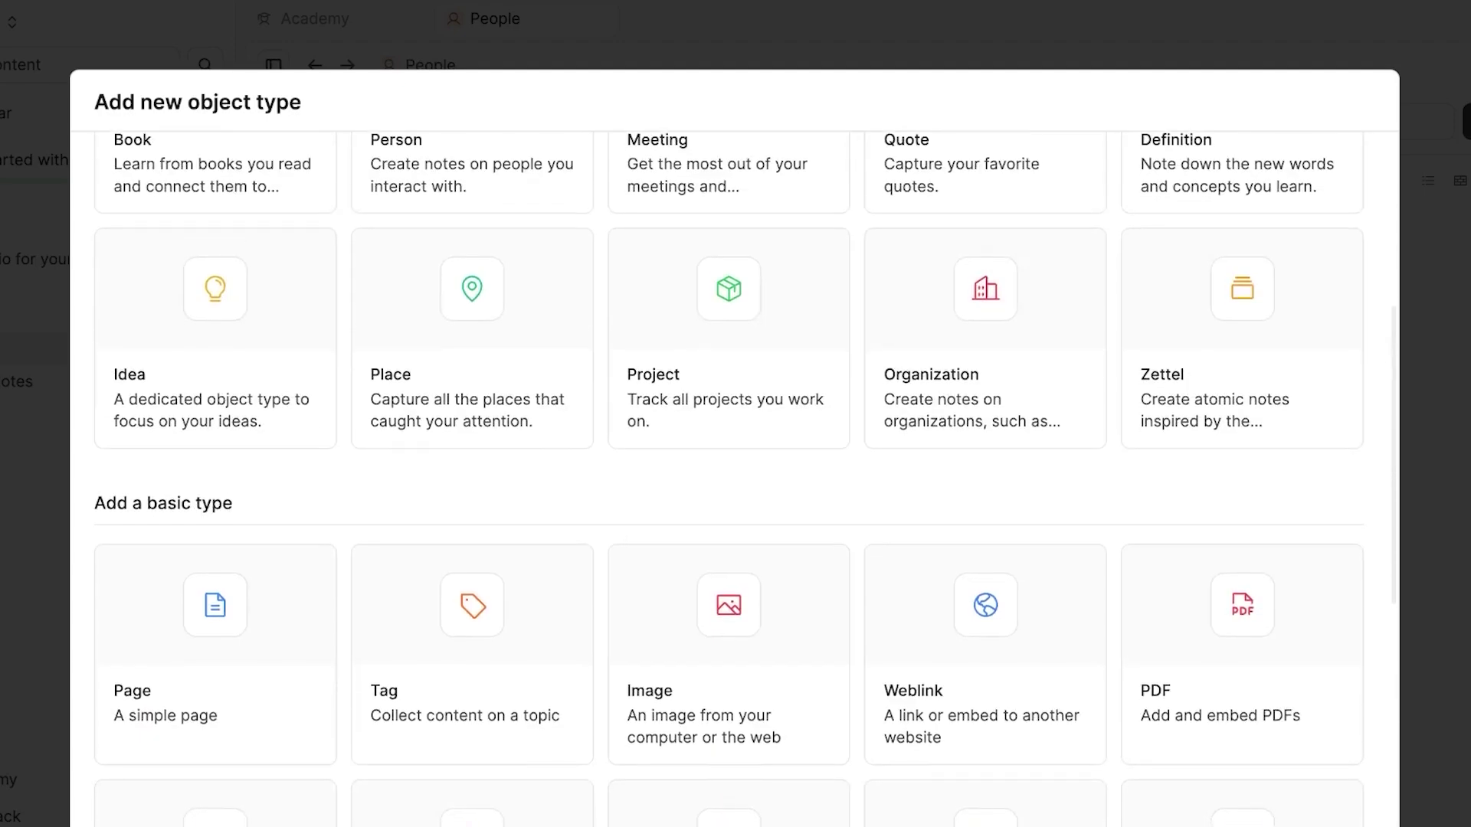
click(740, 329)
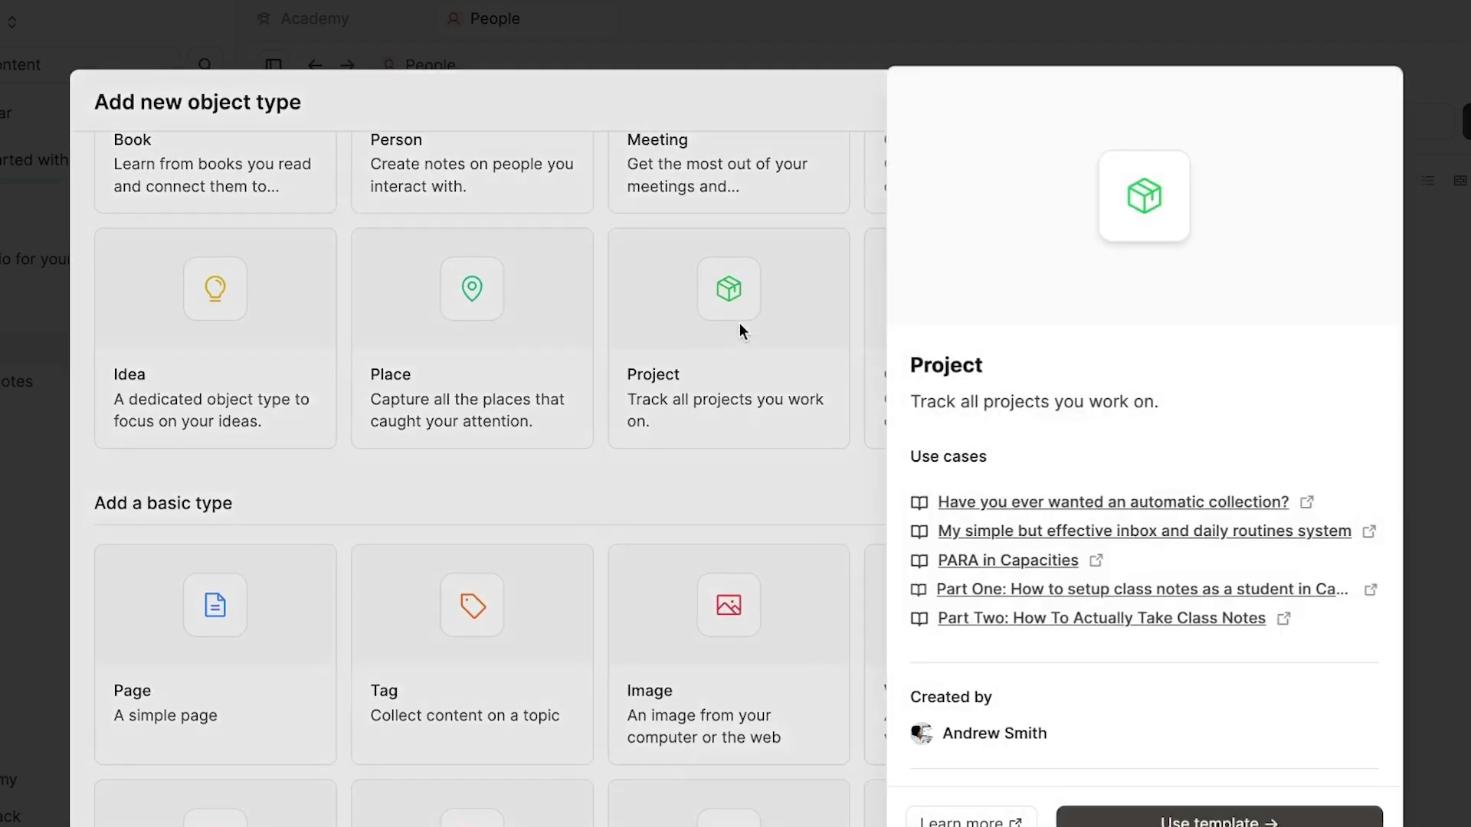
click(1323, 813)
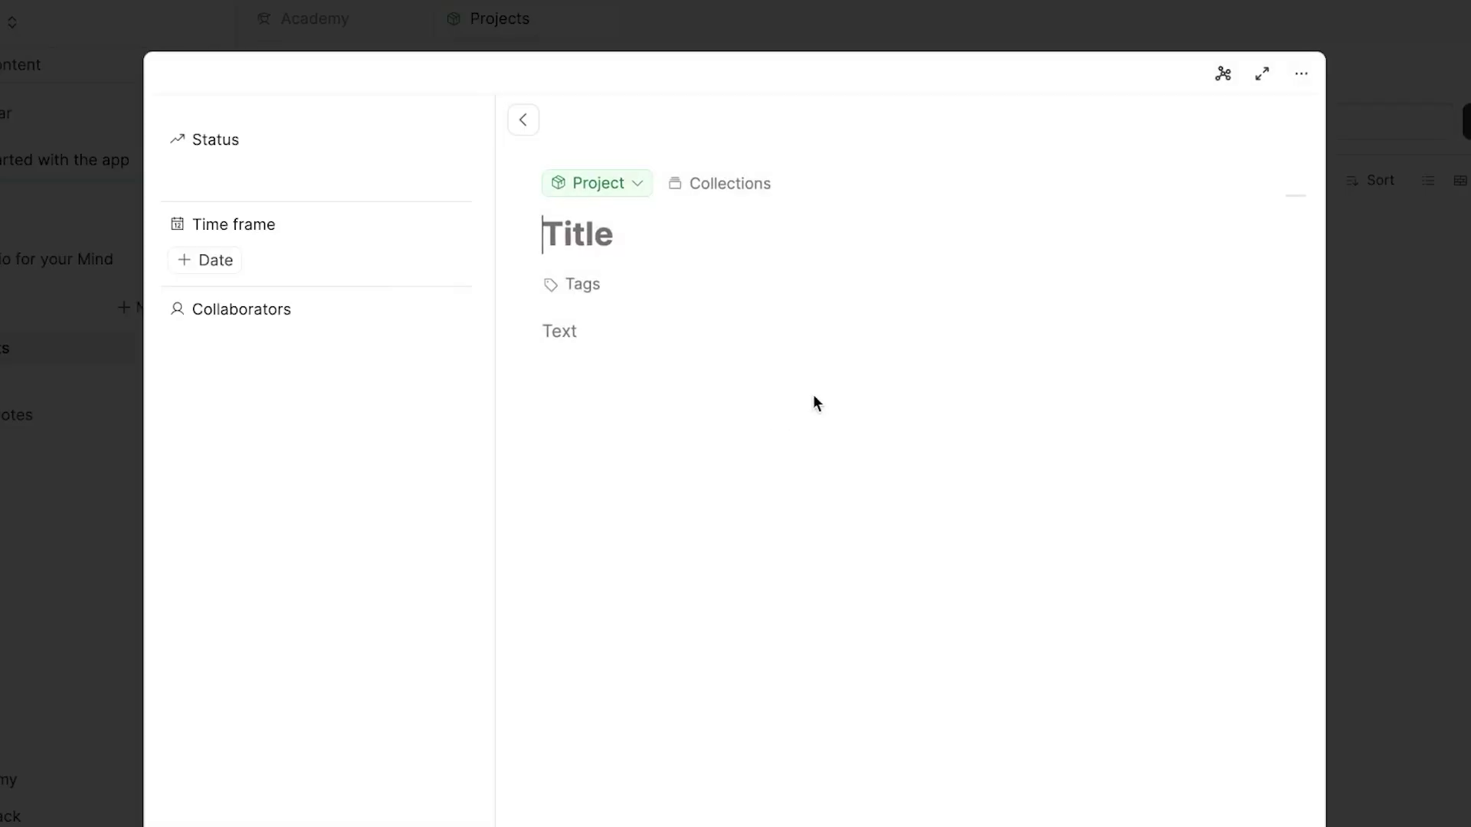
- Add two untitled projects, then browse People and Daily Notes before returning to Projects
click(1376, 365)
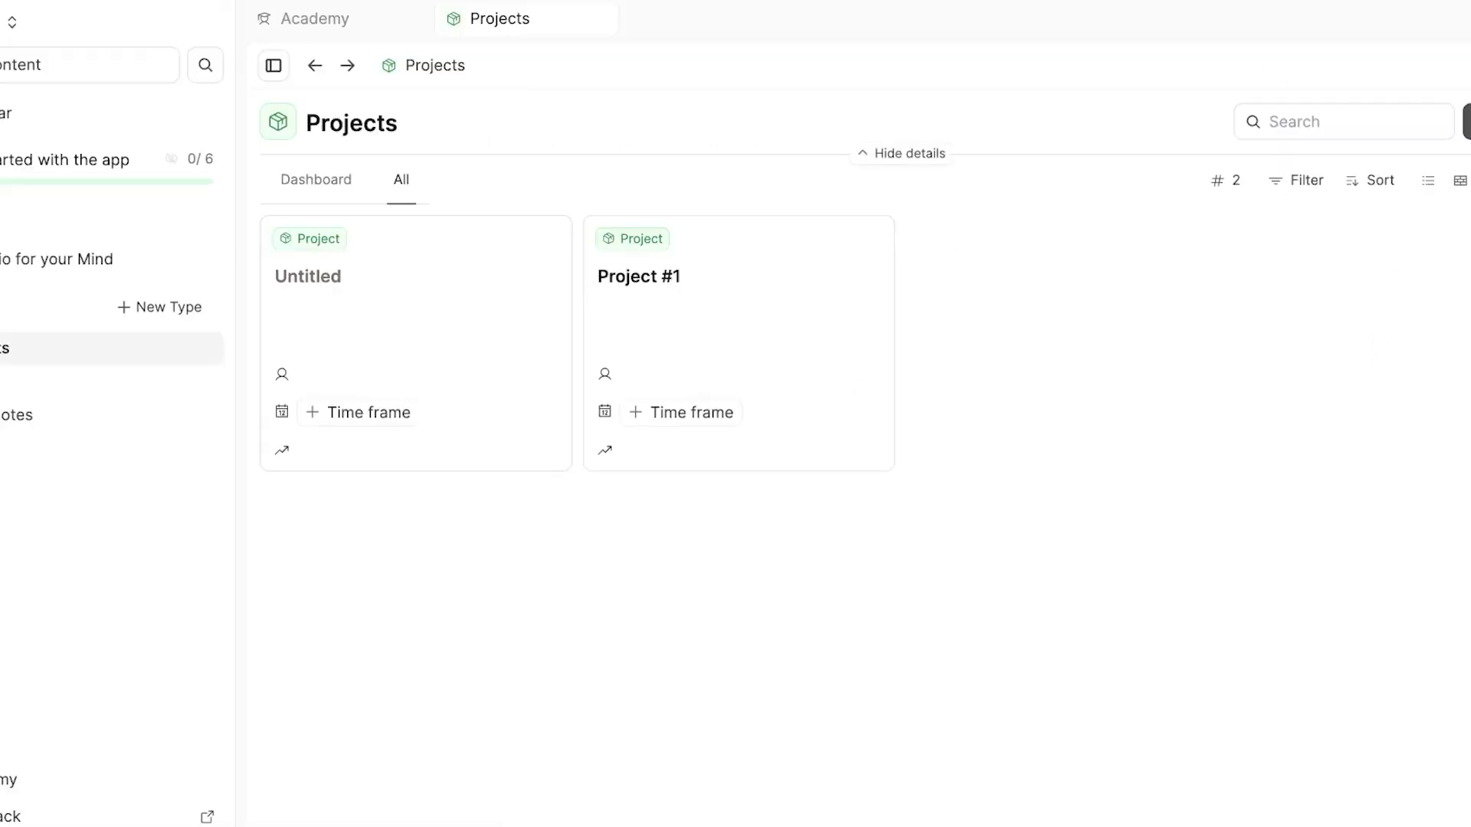
click(1376, 365)
mouse_move(1251, 346)
click(1372, 343)
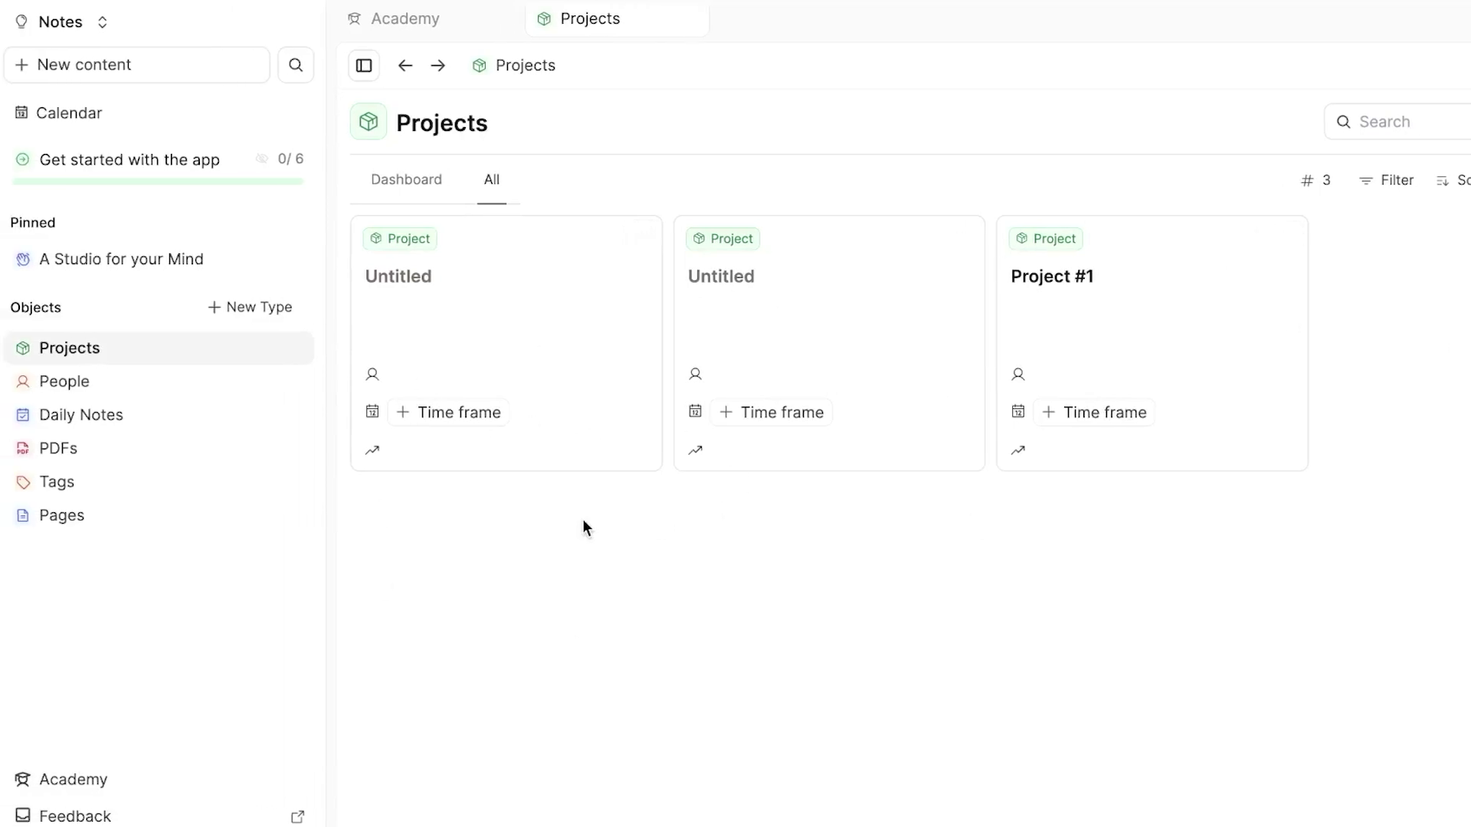
click(58, 383)
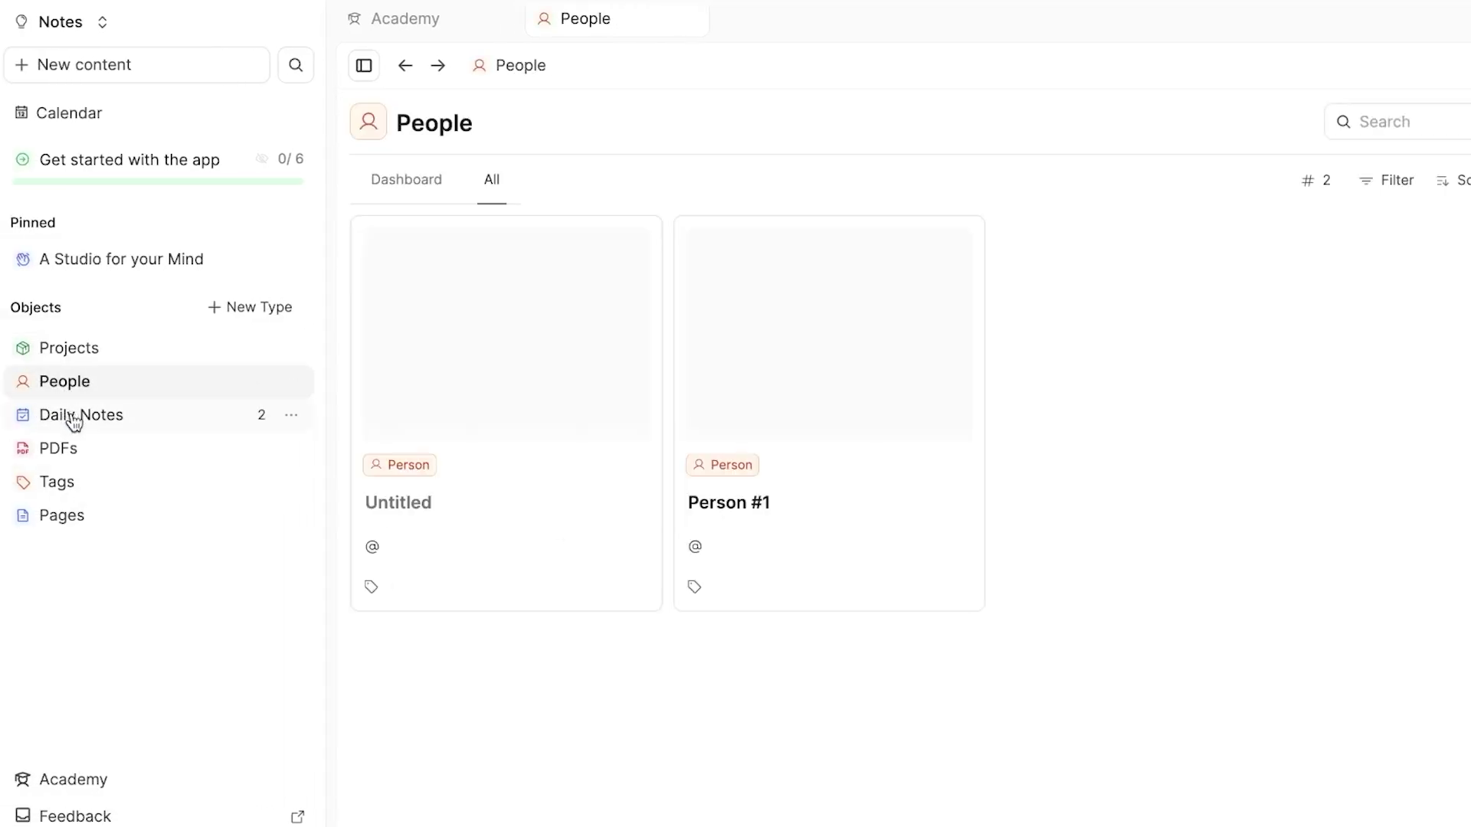
click(74, 420)
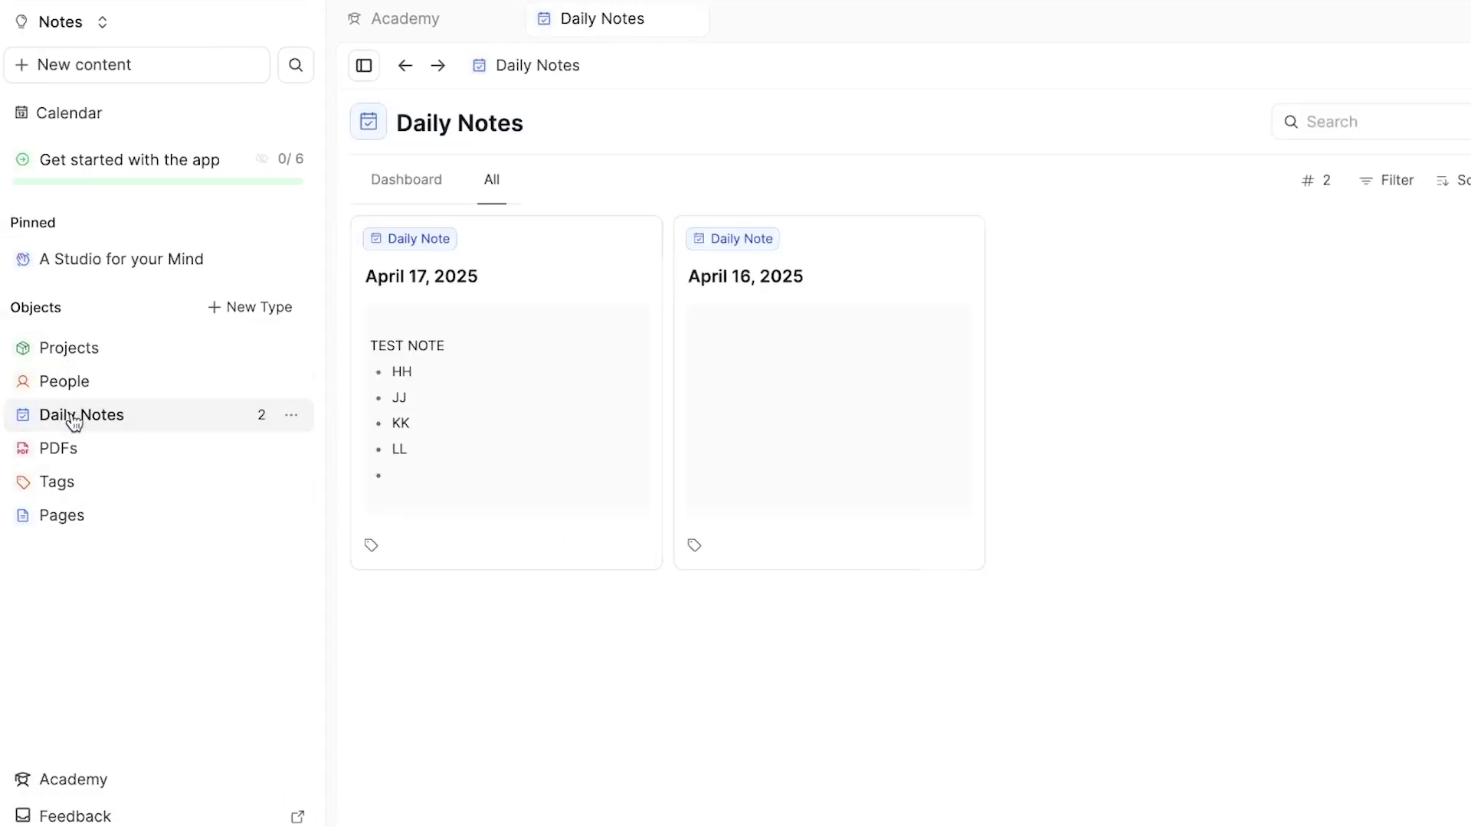
click(83, 359)
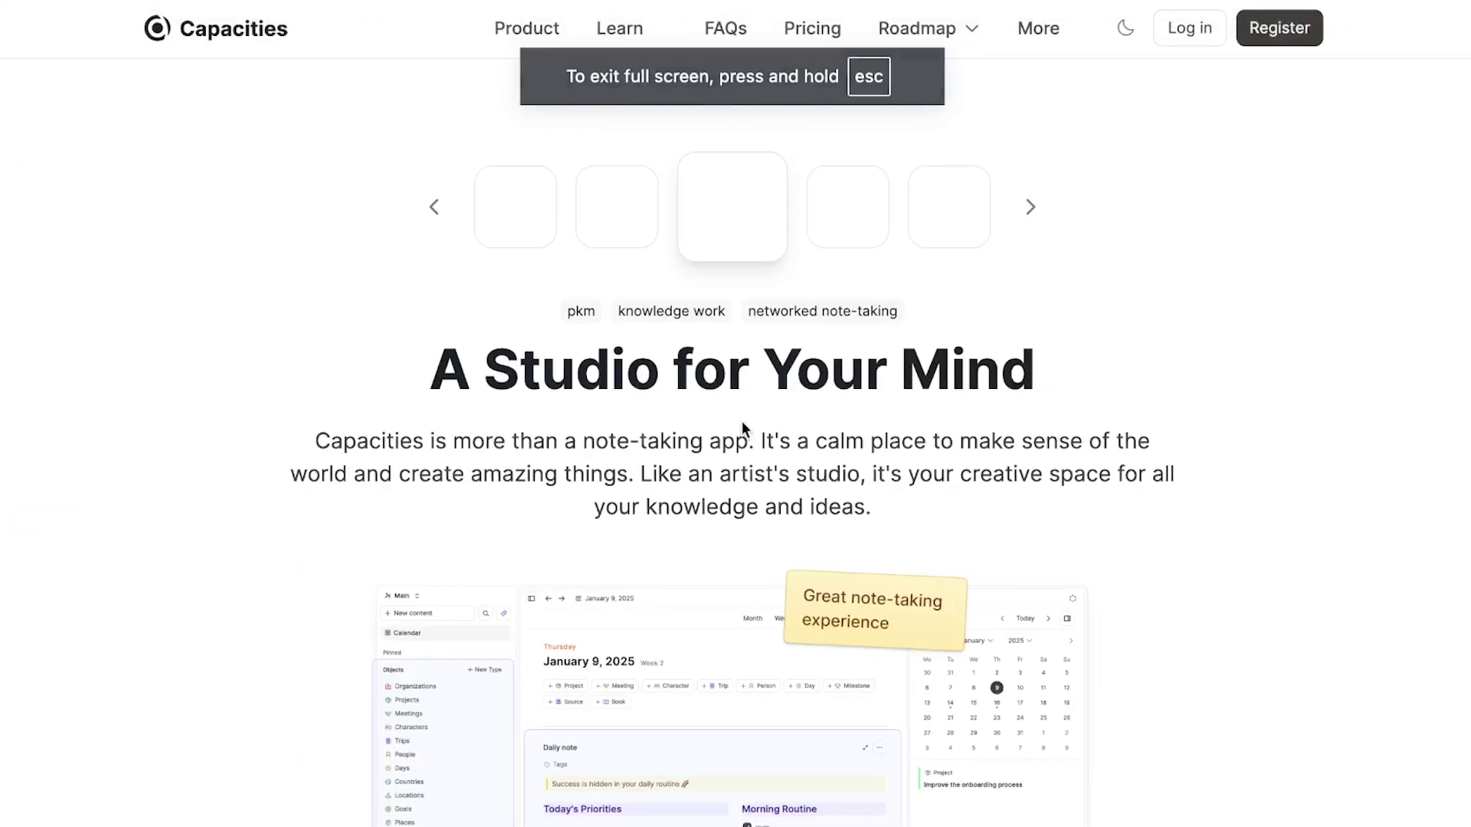
- Scroll through the Capacities homepage features, ending at calendar integration and Get started now
scroll(898, 519, down, 20)
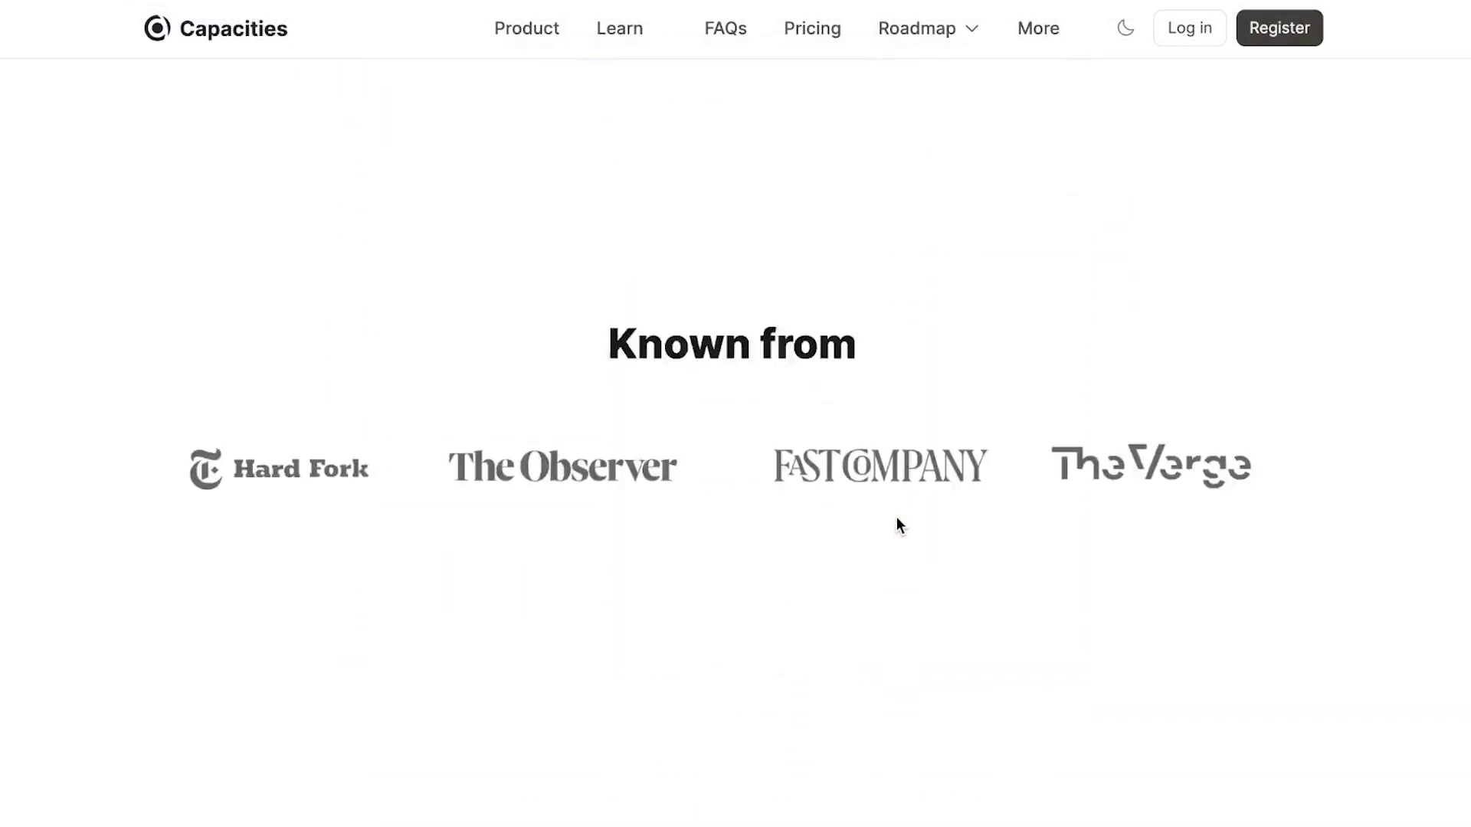
scroll(897, 518, down, 20)
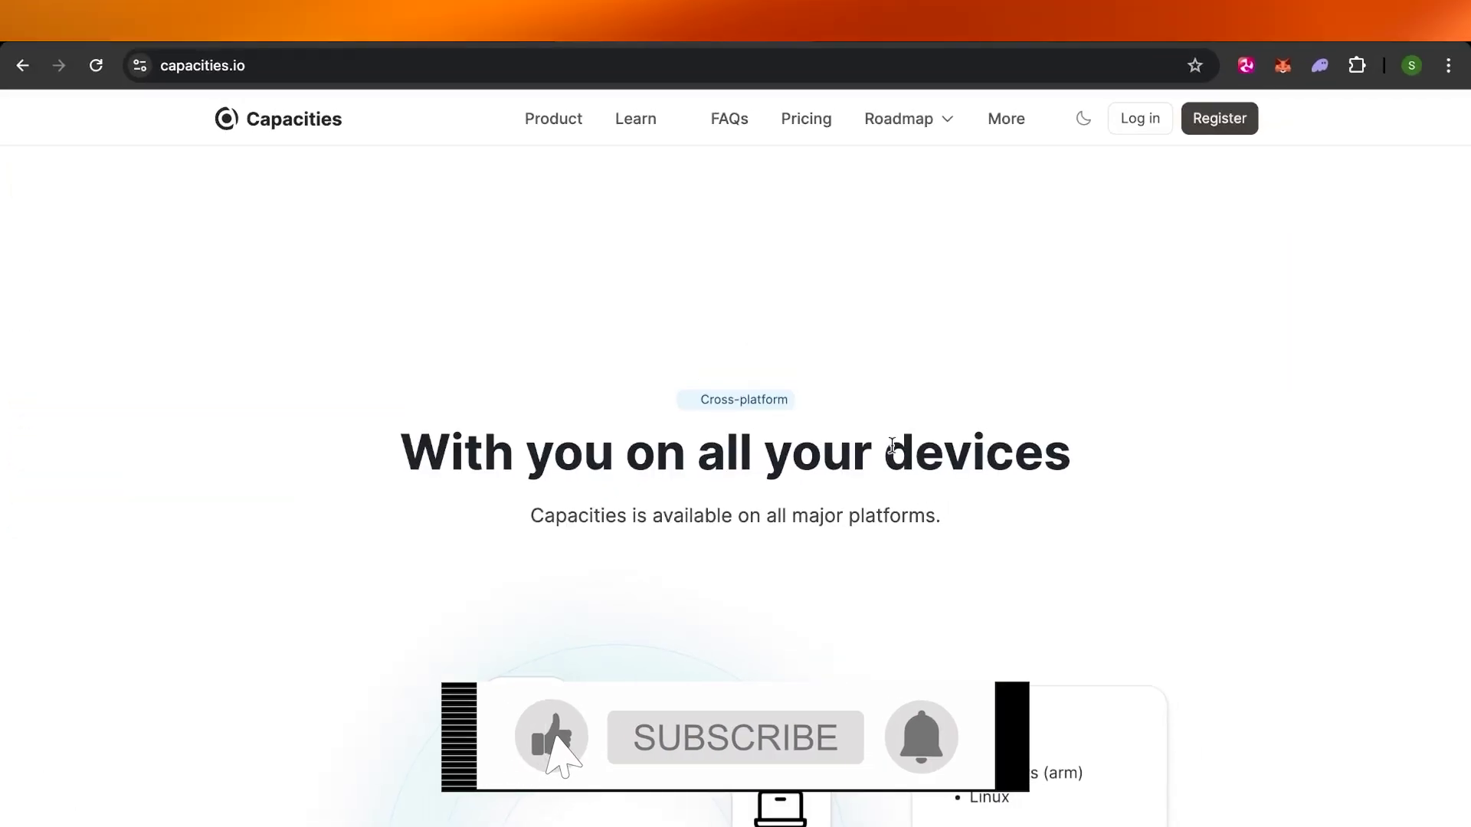
scroll(891, 445, down, 20)
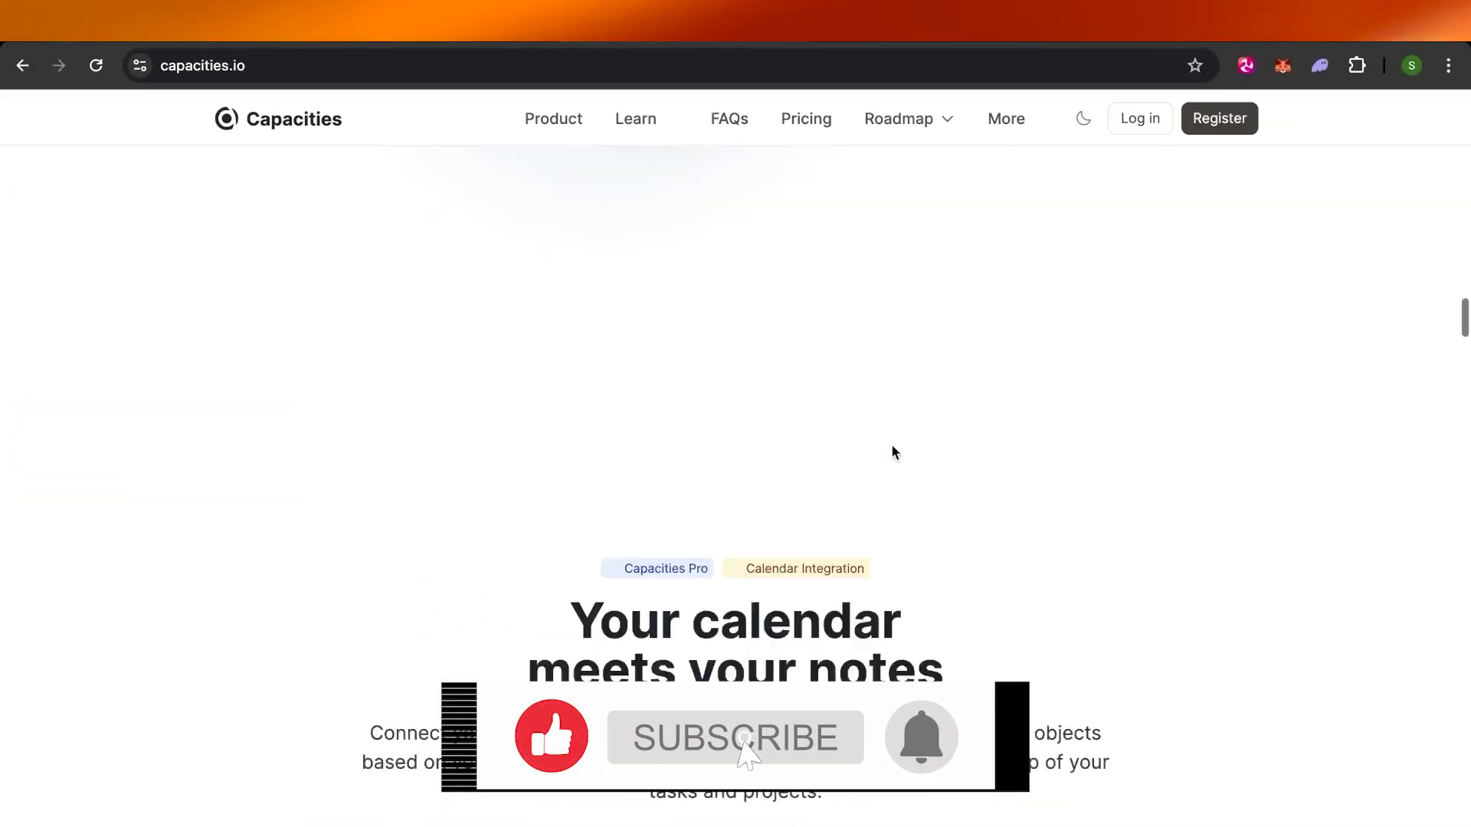
scroll(892, 447, down, 5)
scroll(892, 447, up, 20)
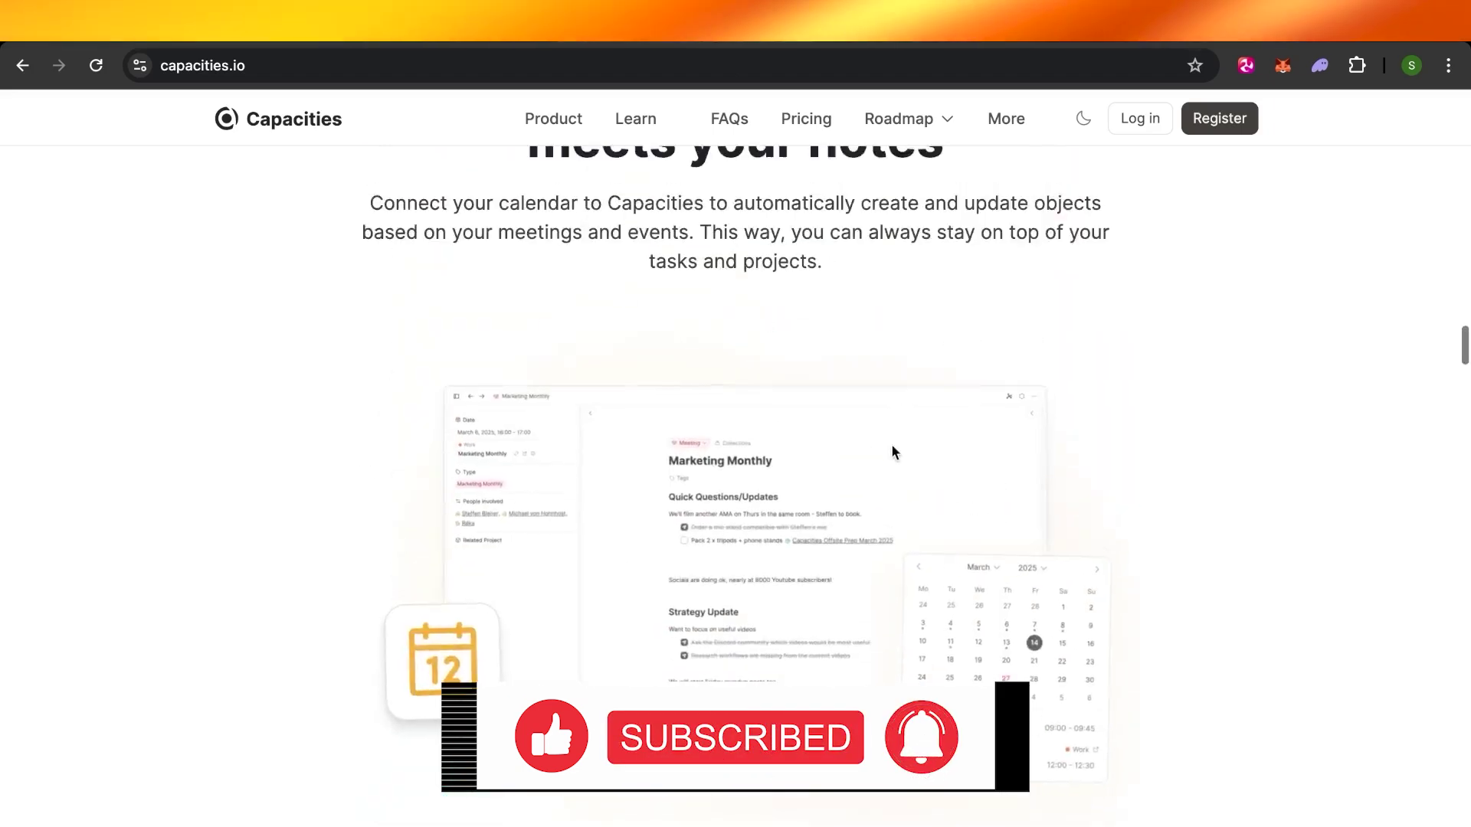
scroll(894, 452, up, 15)
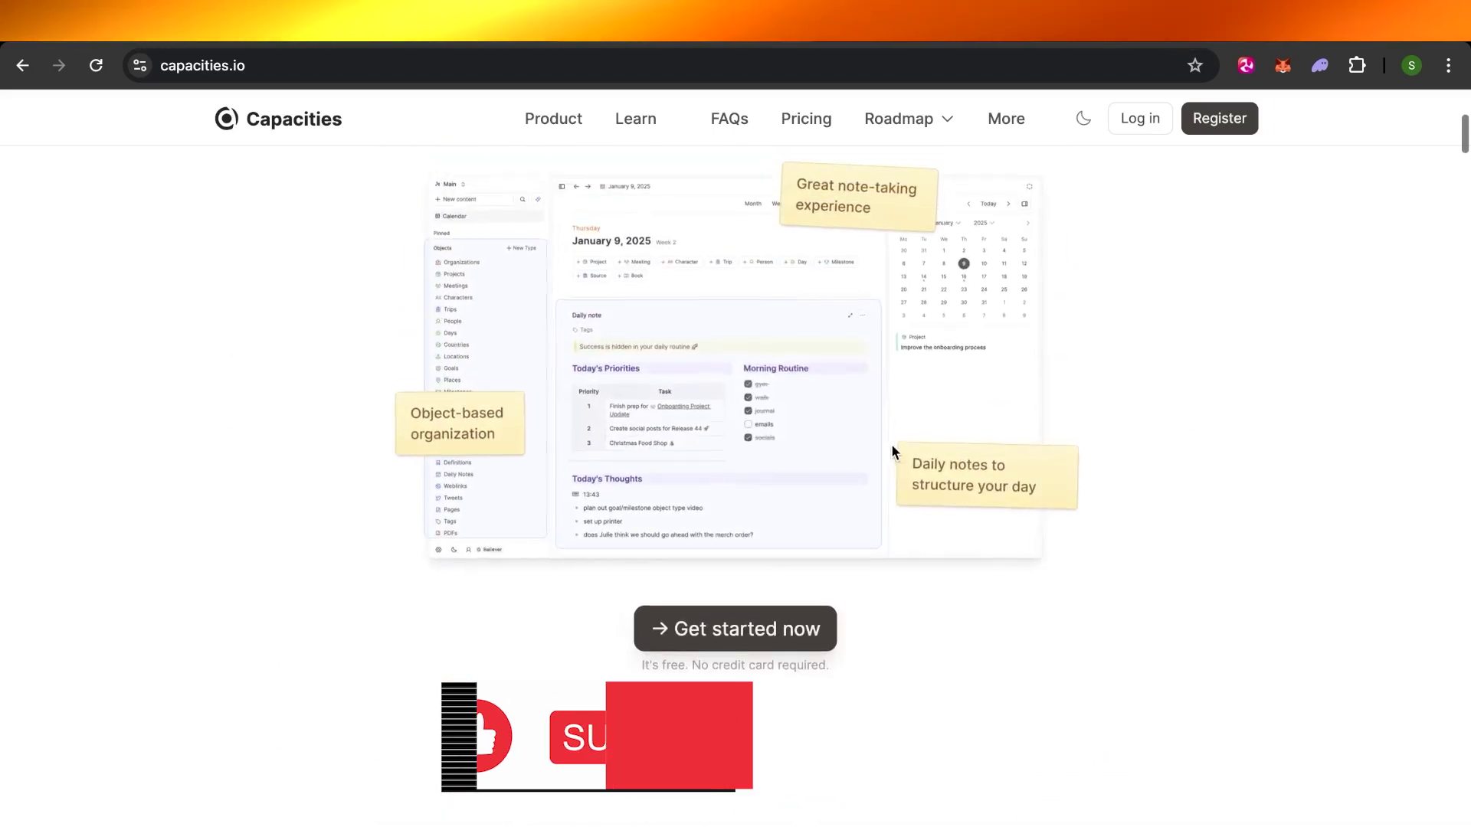